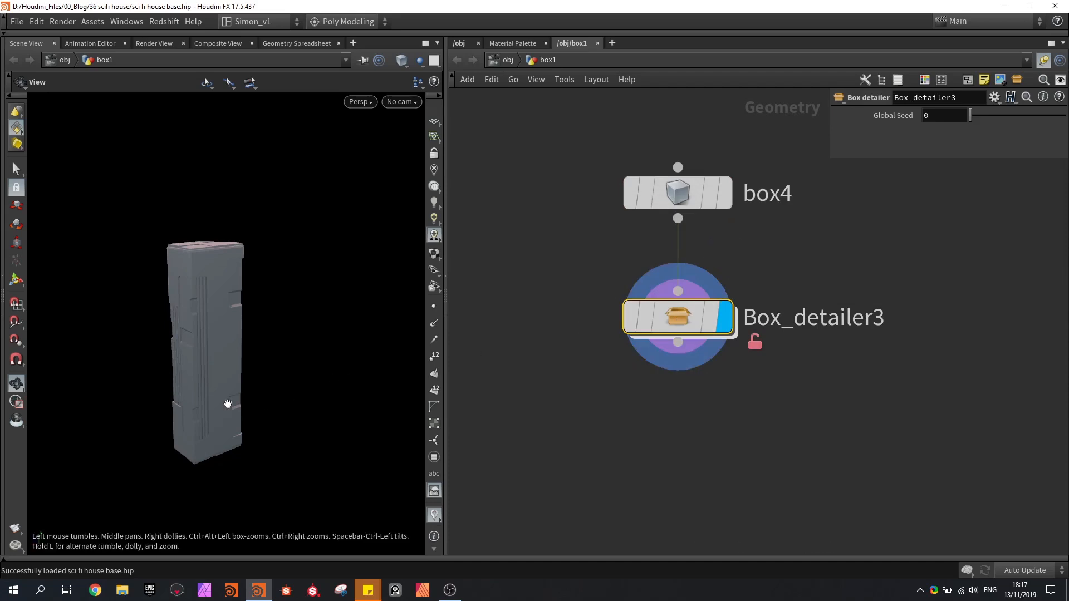
Step: Orbit the detailed box, open the Box_detailer3 node's inner network and display its IN null
left_click_drag(227, 404, 315, 335)
double_click(677, 319)
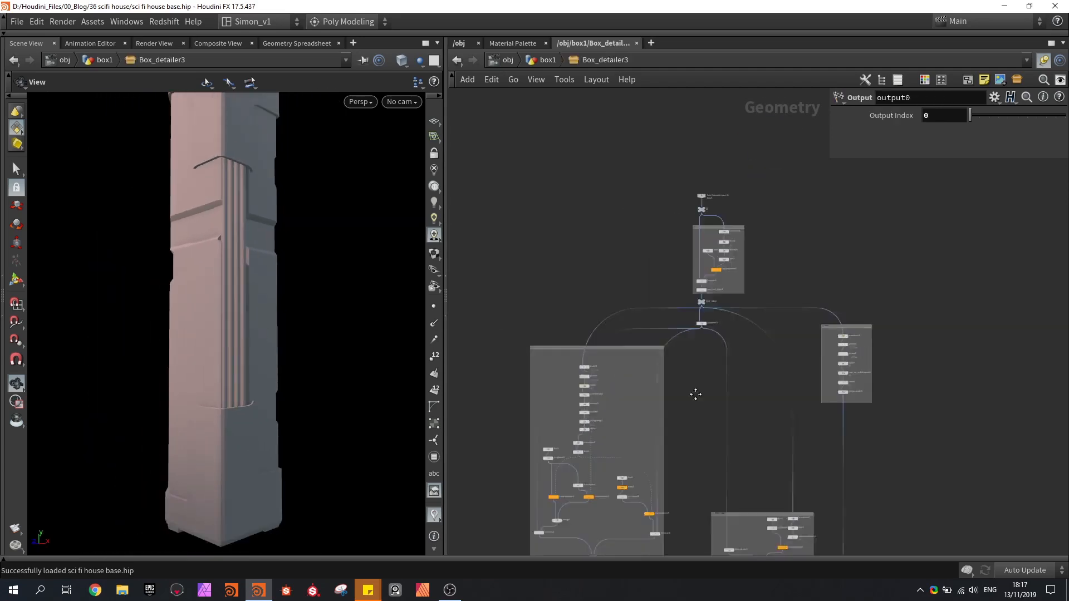
scroll(740, 306, "down", 5)
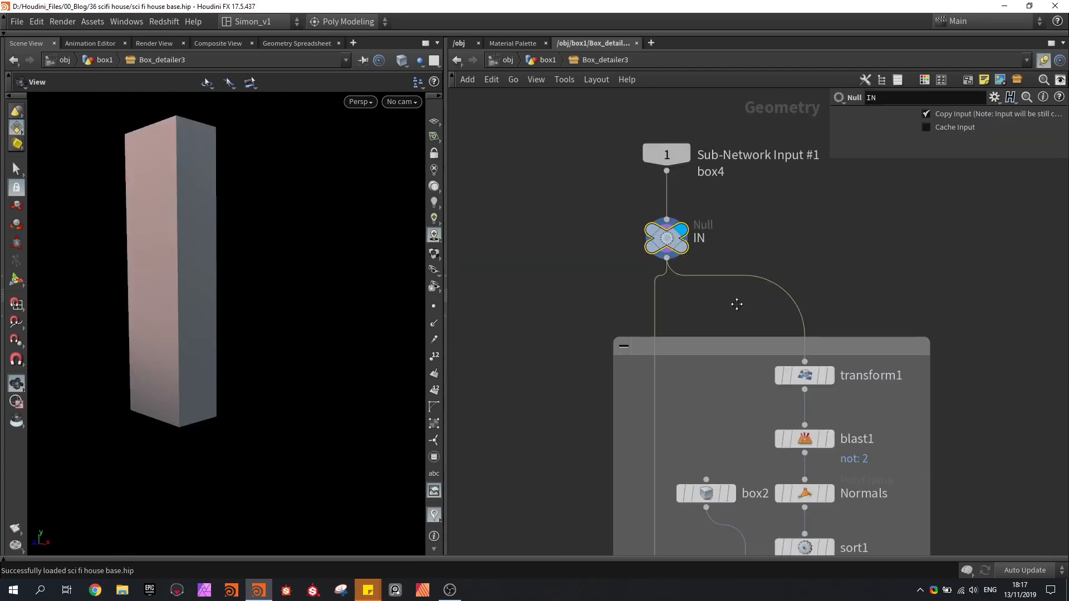
scroll(679, 453, "up", 3)
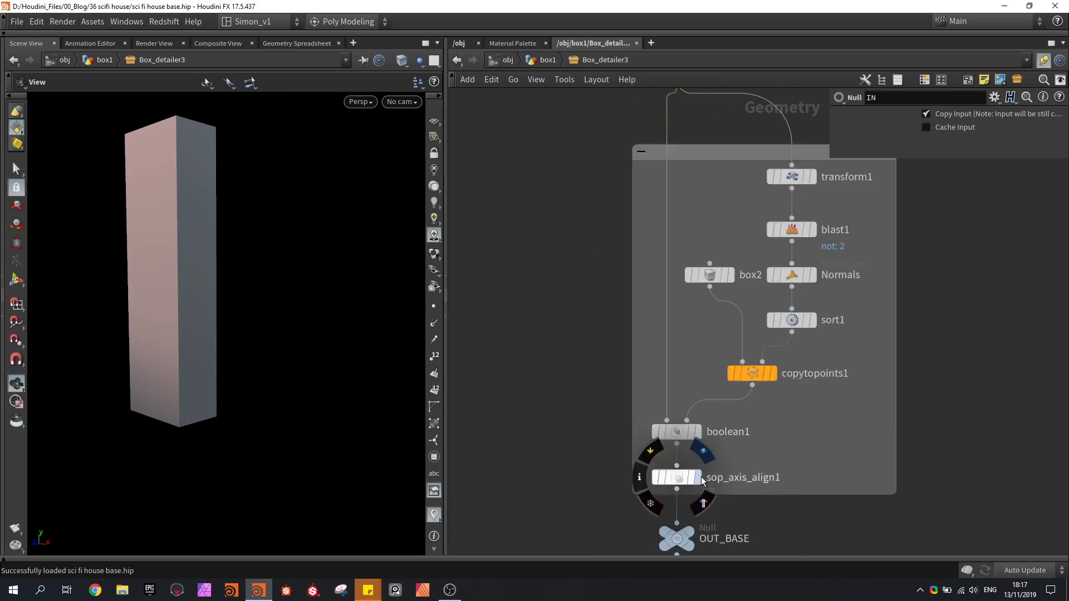
Step: Display the output of sop_axis_align1 and examine the chamfered box shape from several angles
left_click(698, 478)
left_click(679, 477)
left_click_drag(170, 236, 247, 263)
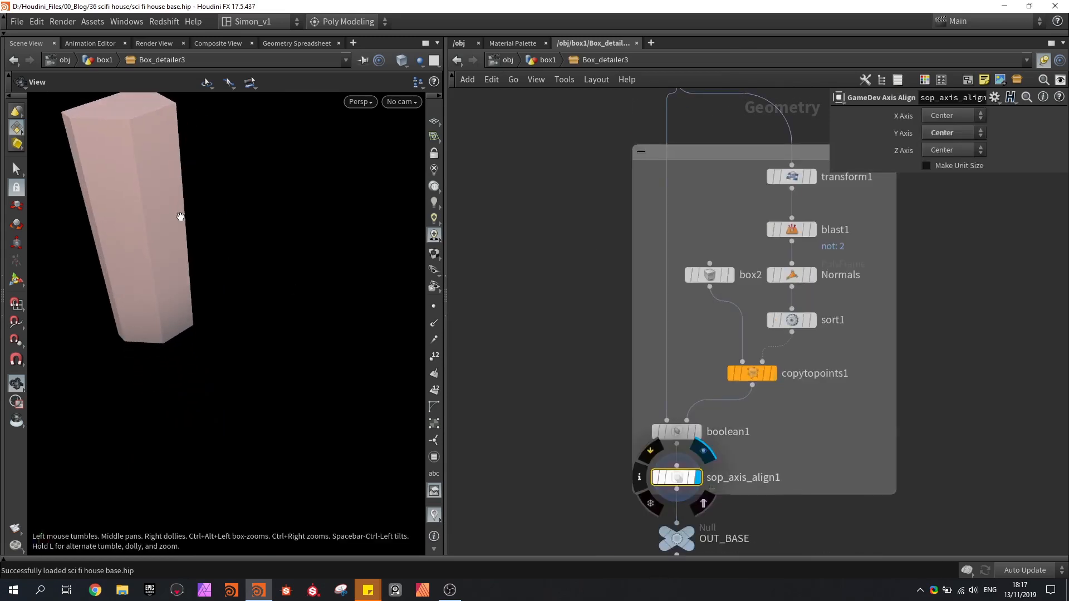
middle_click_drag(180, 217, 240, 263)
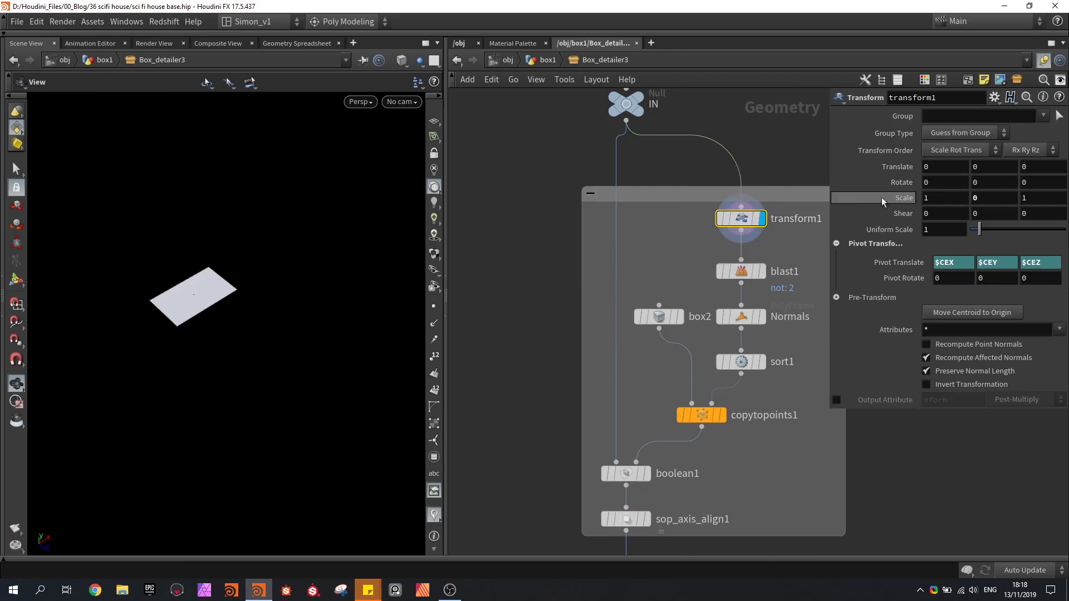
Step: Inspect the Y scale of transform1 and the settings of the blast1 and Normals nodes
left_click(974, 198)
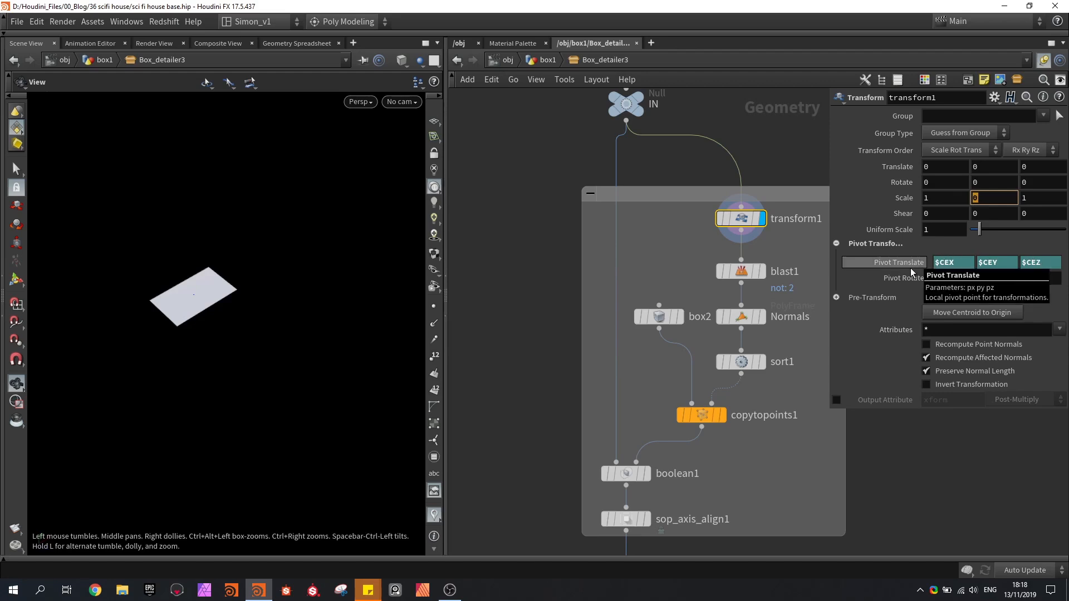
left_click(741, 272)
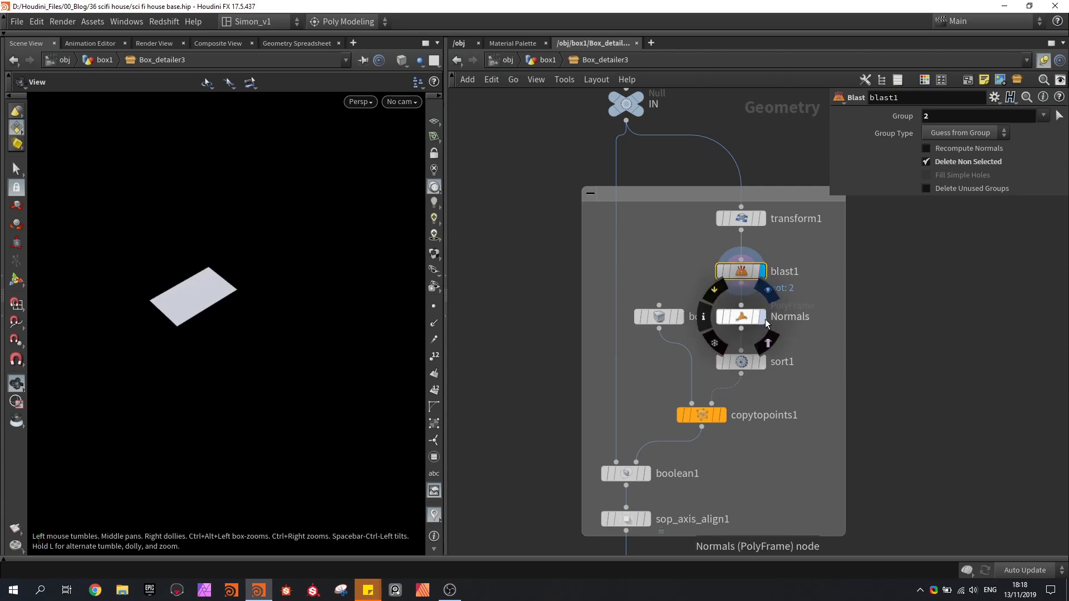
left_click(741, 317)
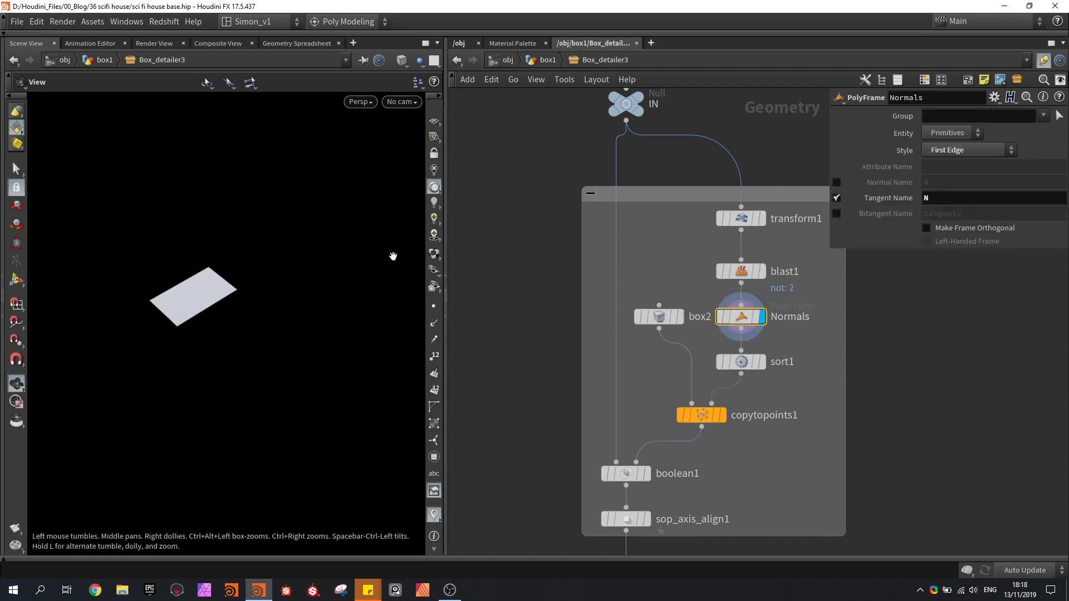
Step: Show points and point normals in the viewport and view the flattened face in wireframe
left_click(434, 306)
left_click(434, 323)
right_click_drag(172, 316, 221, 363)
key("w")
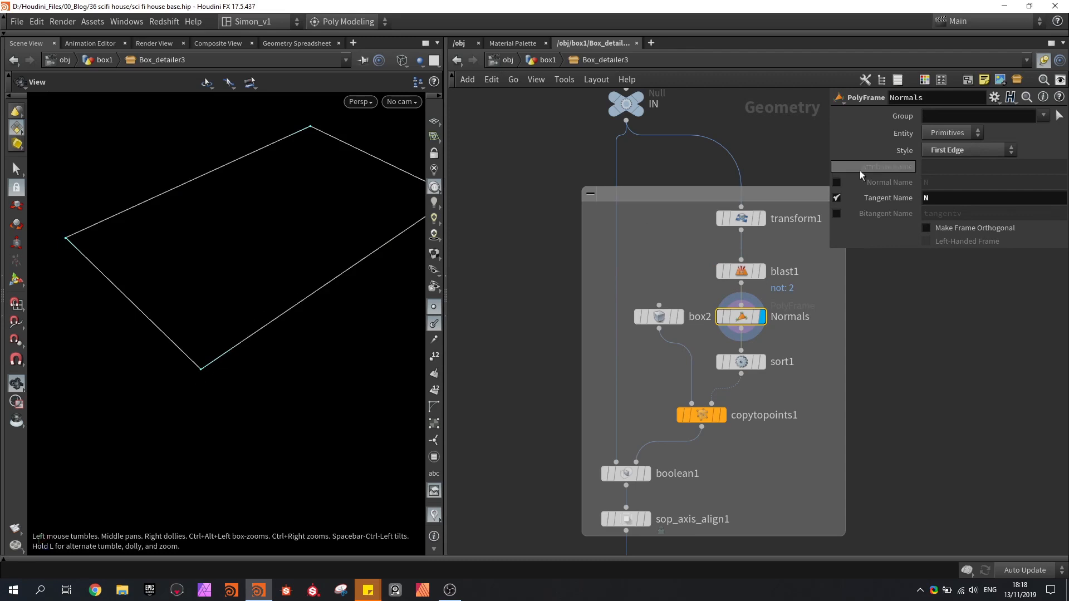
Step: Try the Two Edges style on the Normals PolyFrame node, and restore the First Edge style
left_click(937, 152)
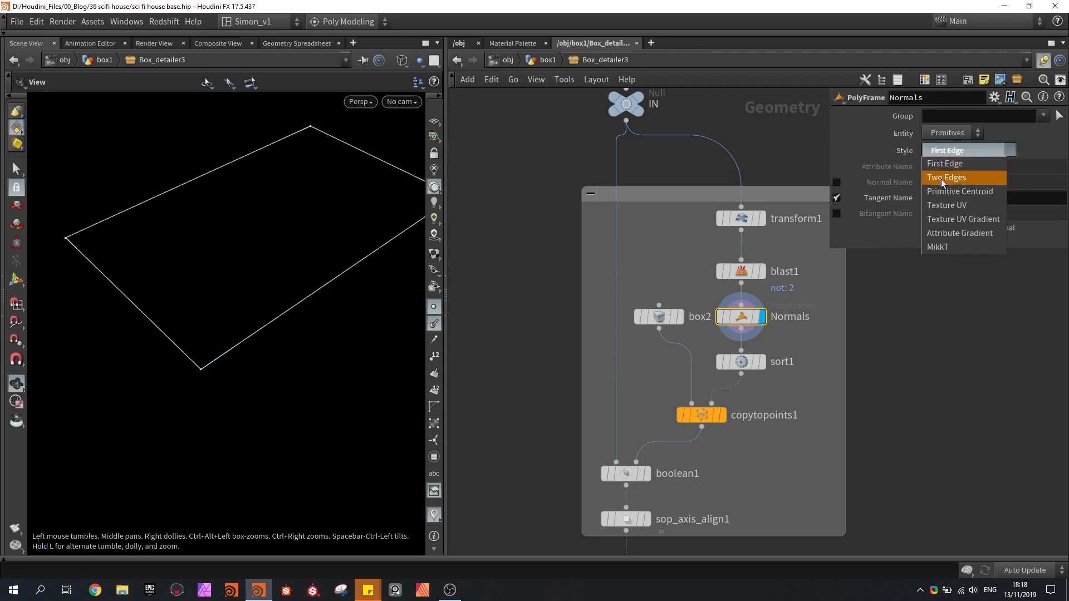
left_click(942, 178)
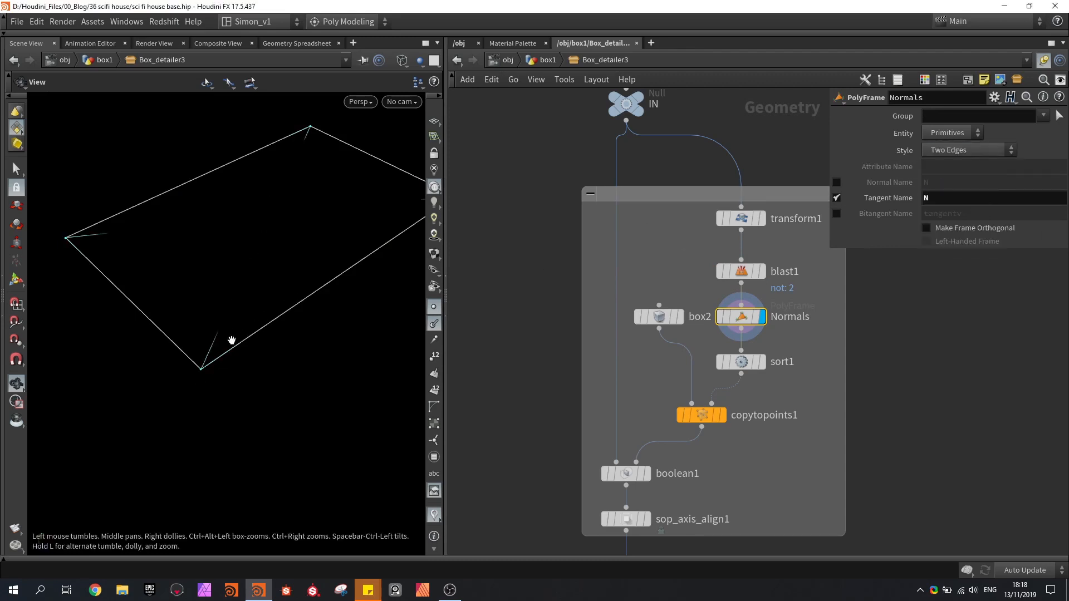
left_click(950, 150)
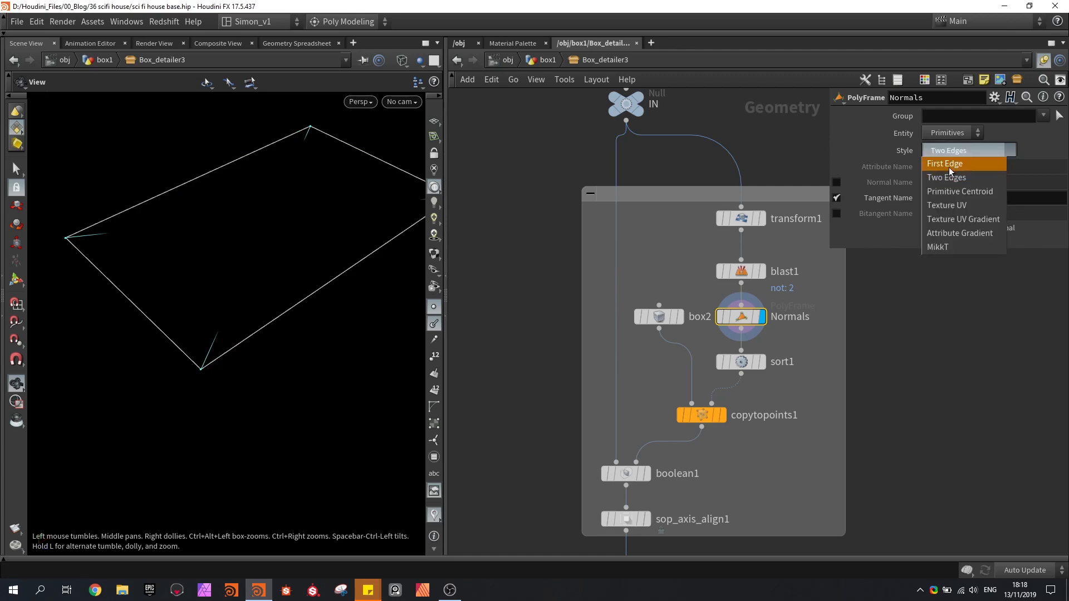
left_click(949, 165)
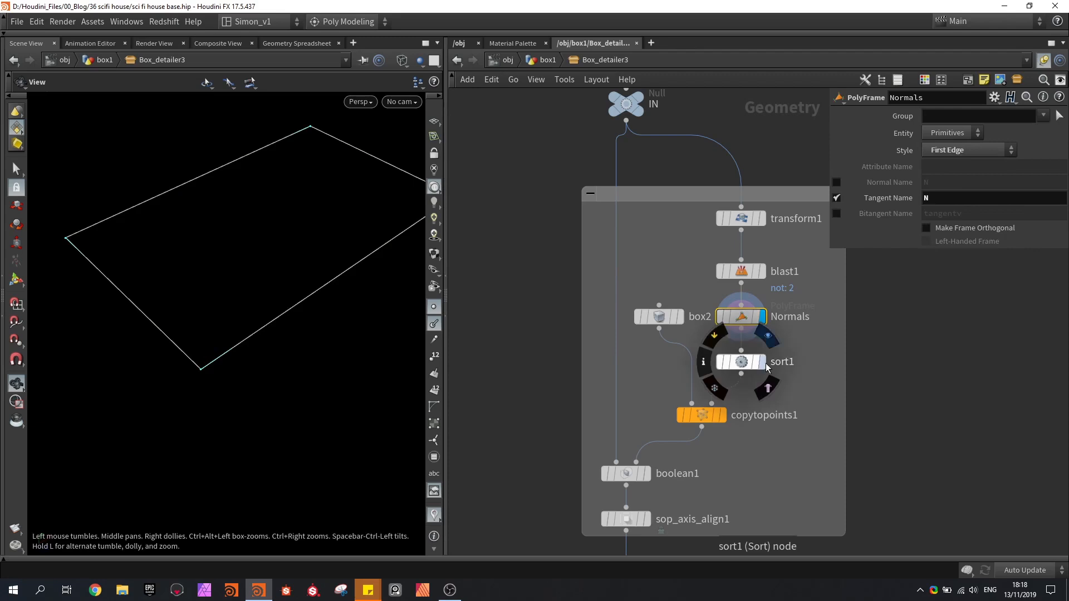
Step: View copytopoints1 from the top with its target points setting, and adjust the random point seed on sort1
left_click(723, 416)
left_click(703, 417)
key("space+2")
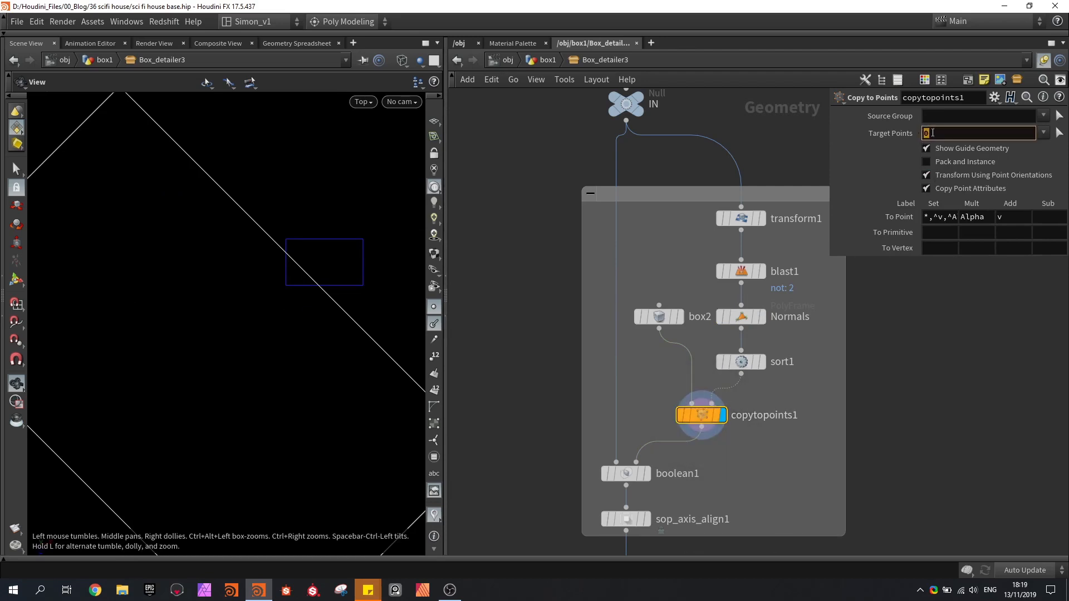
left_click(742, 363)
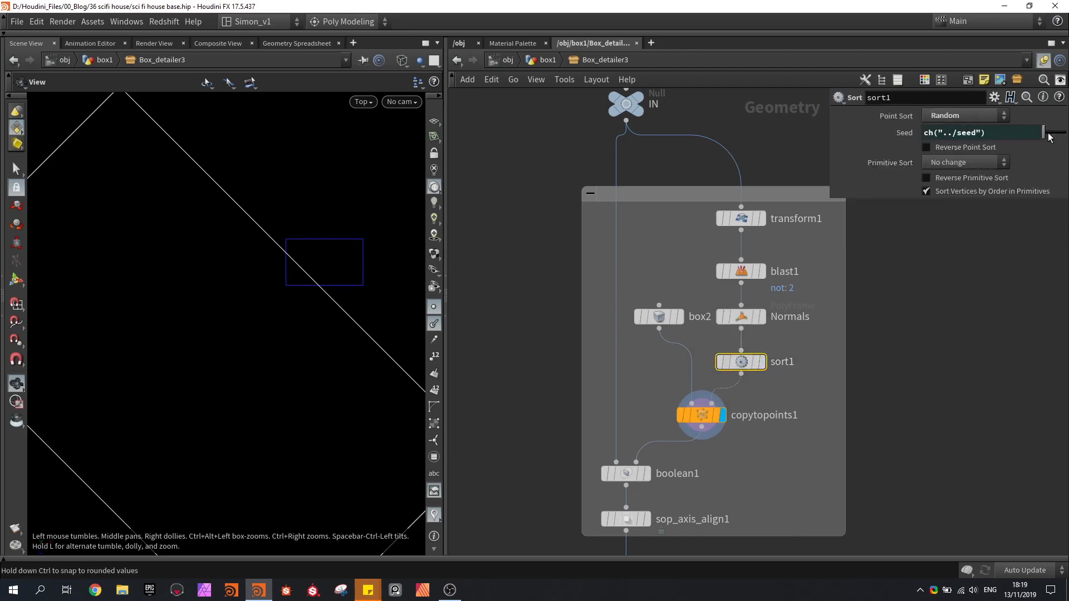
left_click_drag(1048, 137, 1049, 138)
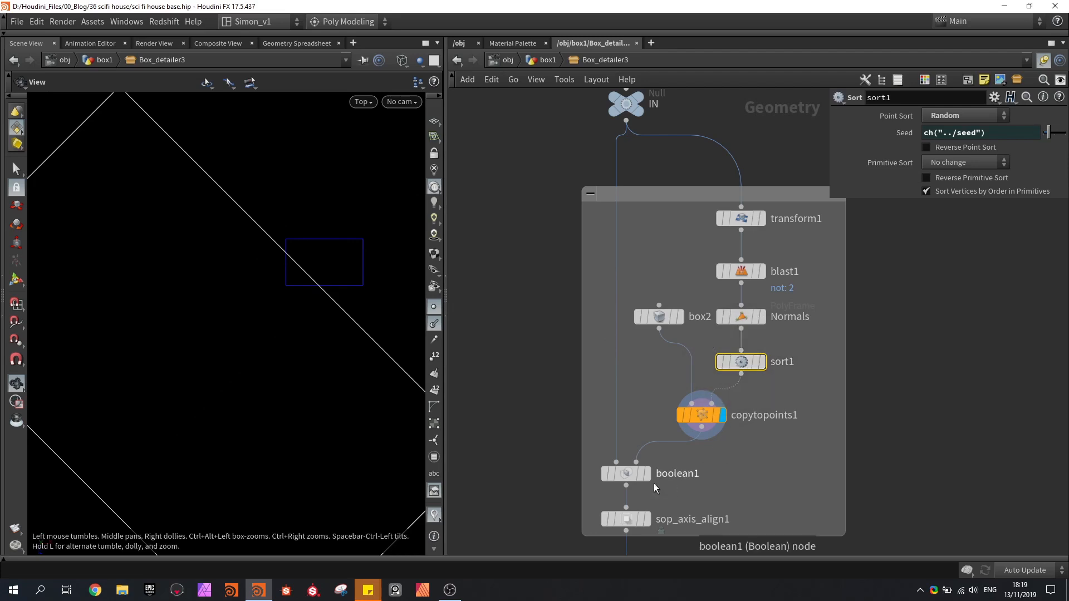
Step: Return to the perspective view and display the results of boolean1 and sop_axis_align1
left_click(646, 476)
left_click(627, 474)
key("space+1")
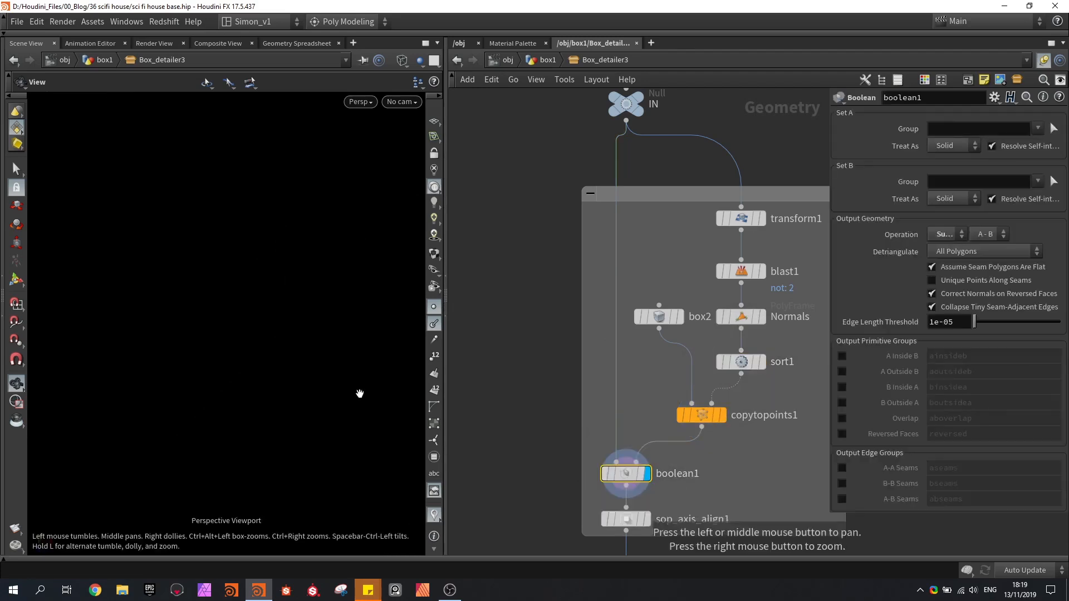
left_click(649, 513)
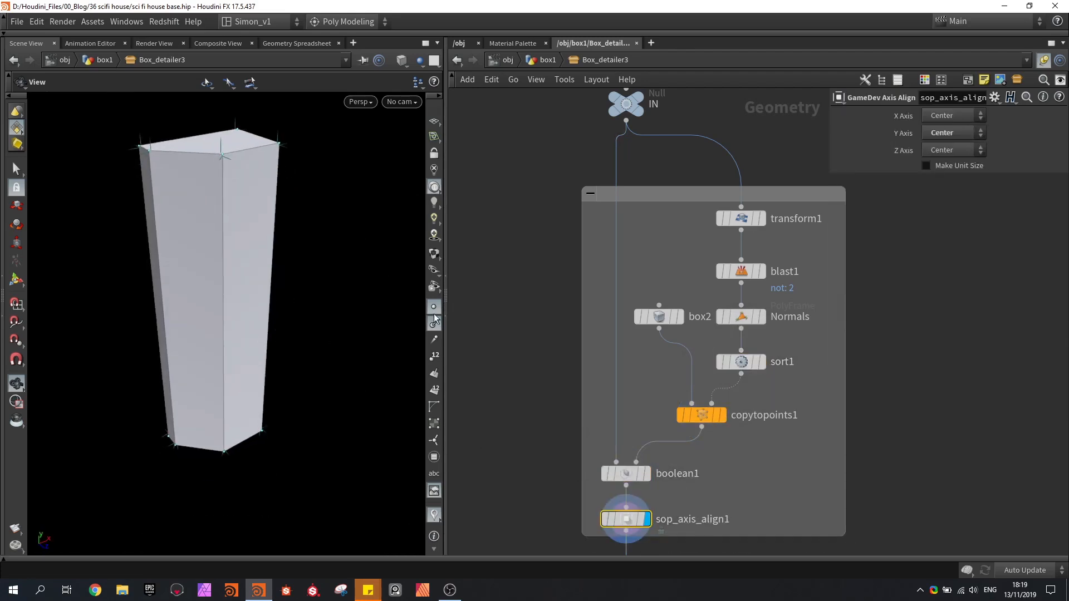
Step: Inspect the polybevel1 settings and the merged panel-cut result at the end of the first detail network
middle_click_drag(510, 539, 547, 267)
left_click(678, 392)
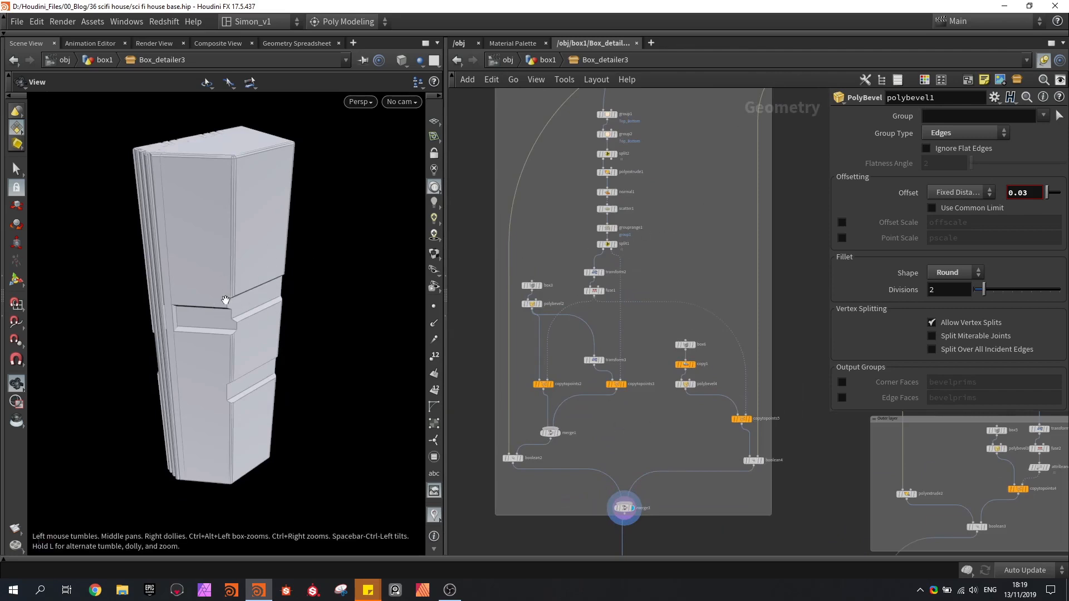
left_click_drag(259, 313, 219, 299)
scroll(640, 178, "up", 6)
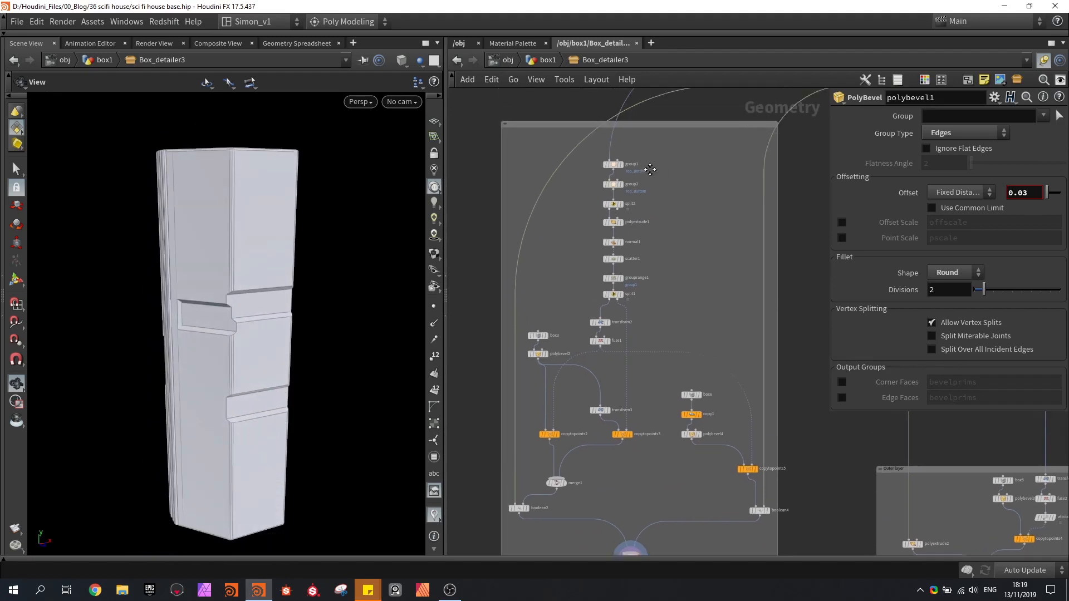
Step: Display group1 and group2 in turn and examine the faces each adds to the Top_Bottom group
left_click(640, 176)
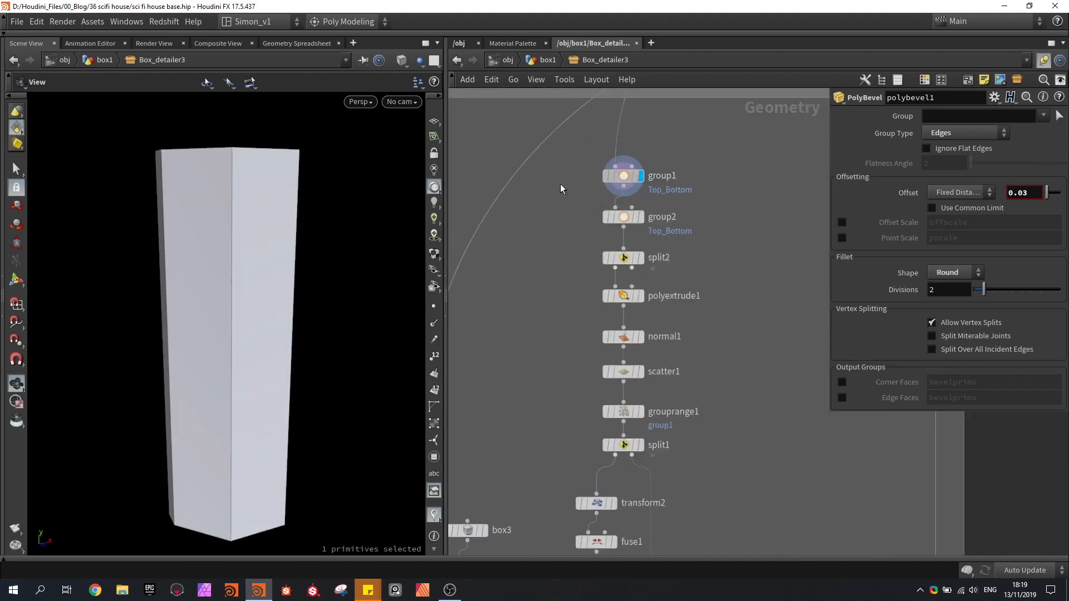
left_click(624, 176)
mouse_move(272, 194)
left_mouse_down()
mouse_move(276, 250)
mouse_move(279, 189)
left_mouse_up()
left_click(641, 217)
left_click(623, 217)
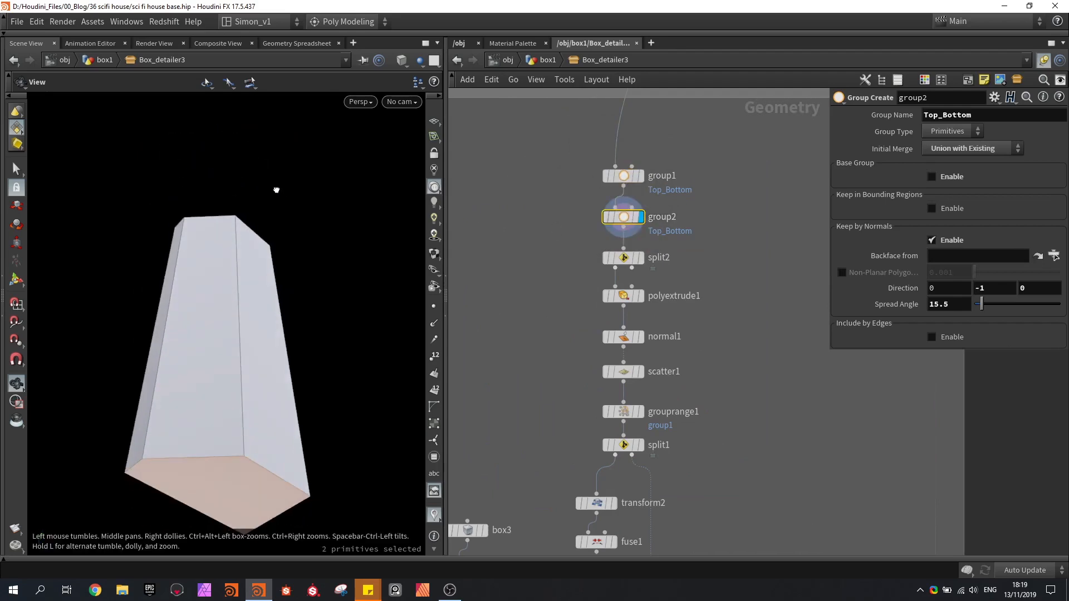
Step: Display split2 and inspect the side faces left without the Top_Bottom group
left_click(641, 258)
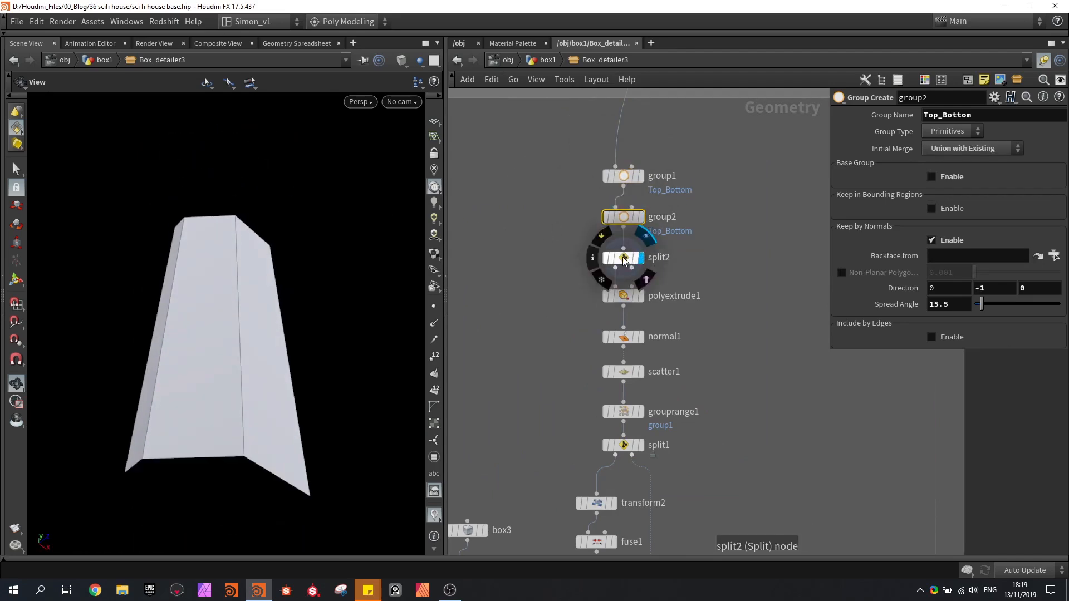
left_click(624, 258)
left_click_drag(258, 306, 286, 282)
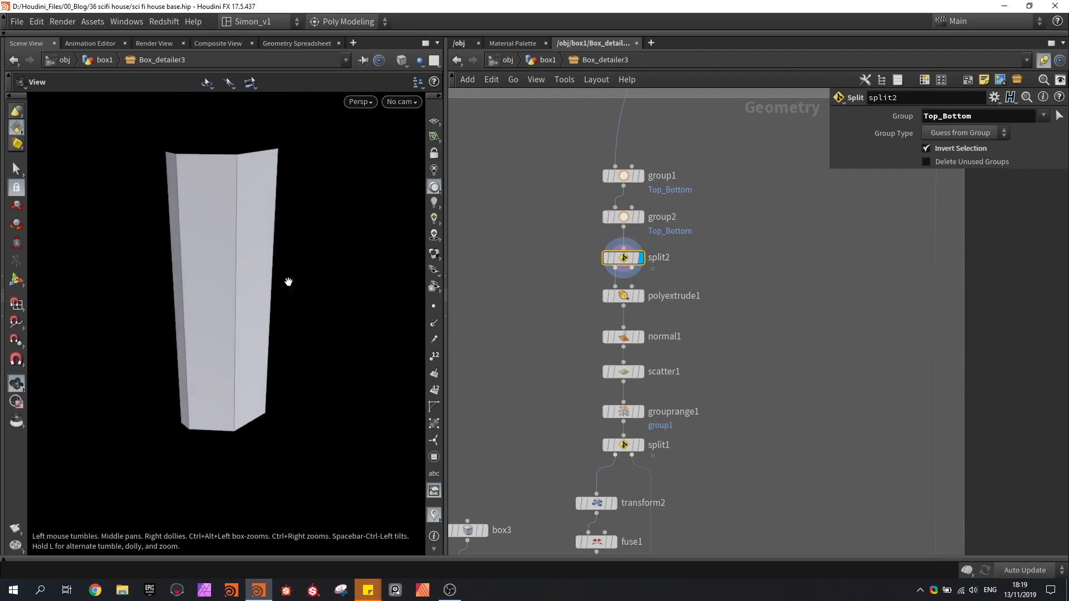
Step: Display polyextrude1 and raise its spine Thickness Scale to 0.571 to enlarge the inset side faces
left_click(640, 297)
left_click(626, 299)
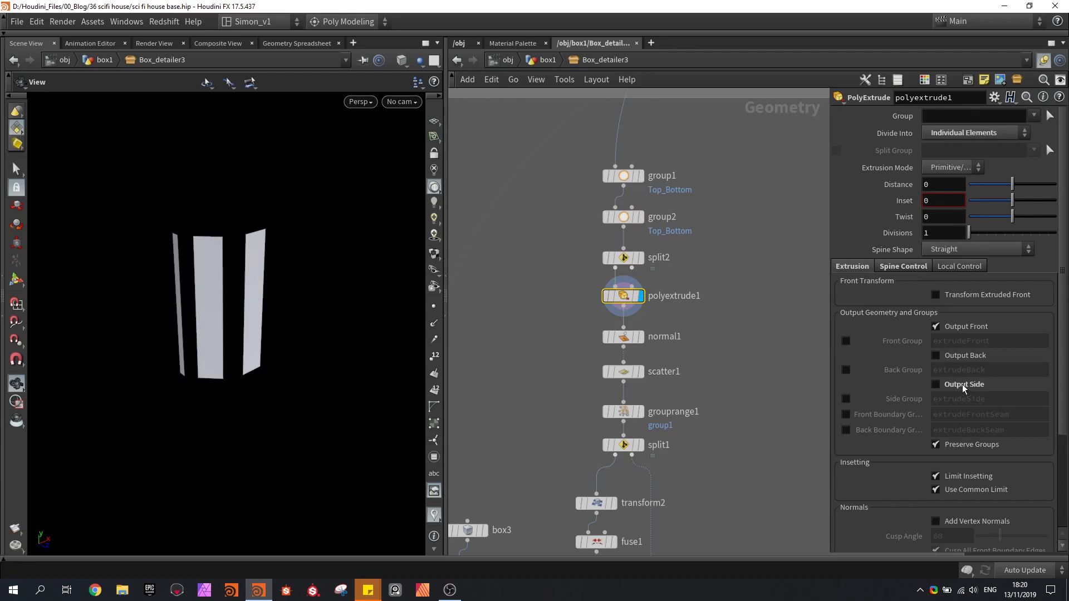
left_click(903, 267)
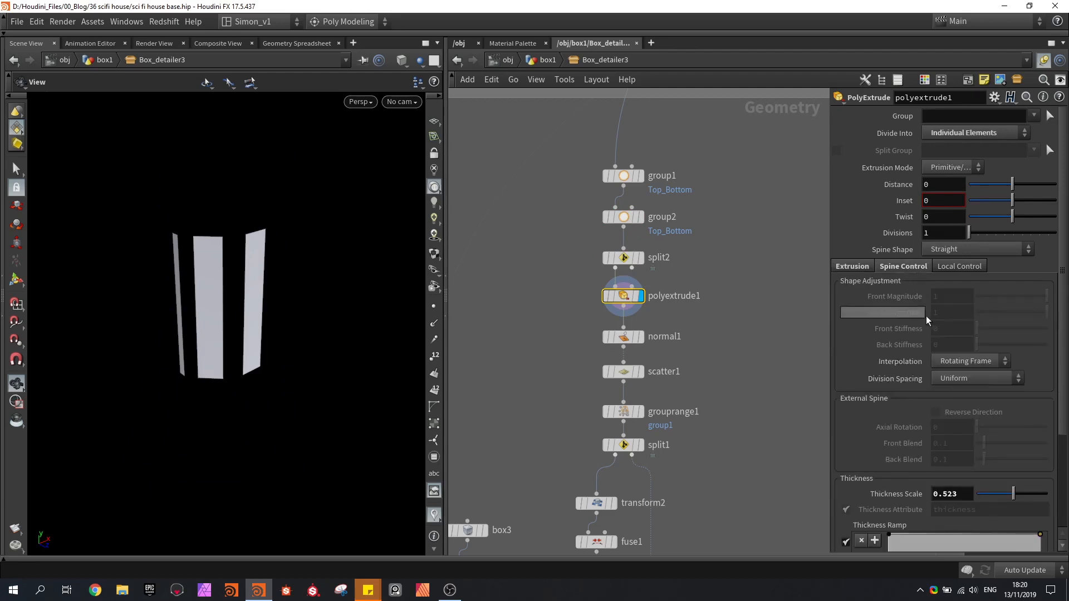
scroll(888, 465, "down", 1)
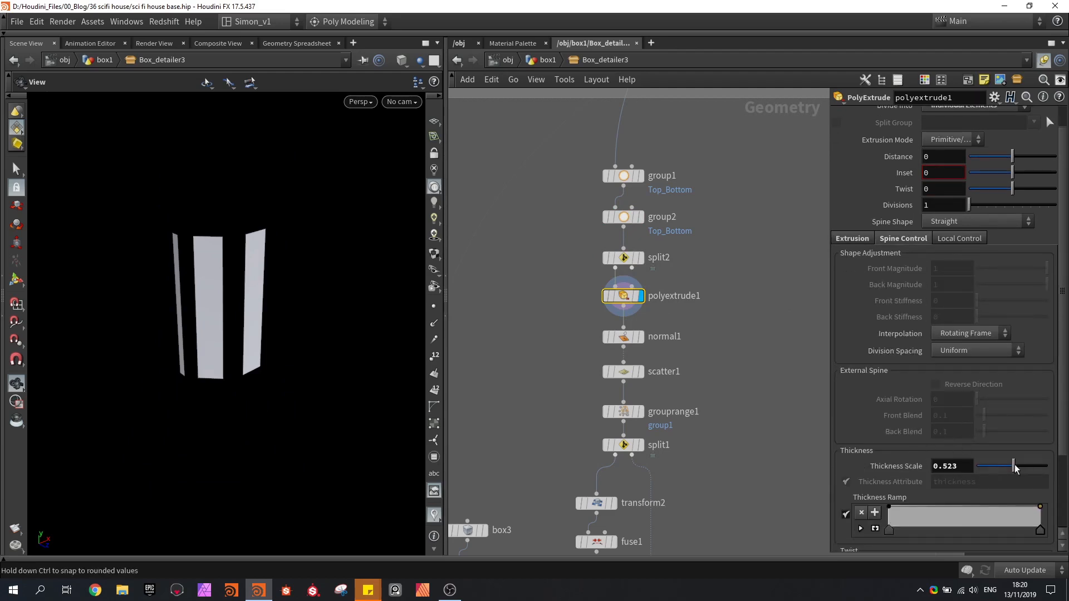
mouse_move(1015, 468)
left_mouse_down()
mouse_move(1001, 468)
mouse_move(1026, 468)
mouse_move(1016, 467)
left_mouse_up()
scroll(964, 137, "up", 1)
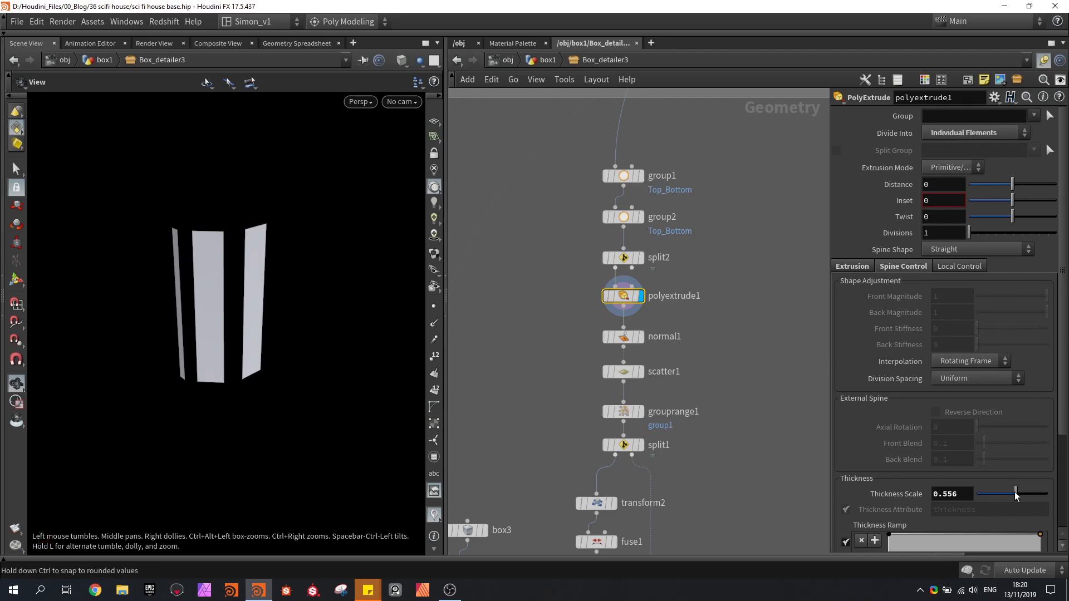
left_click_drag(1016, 494, 1017, 495)
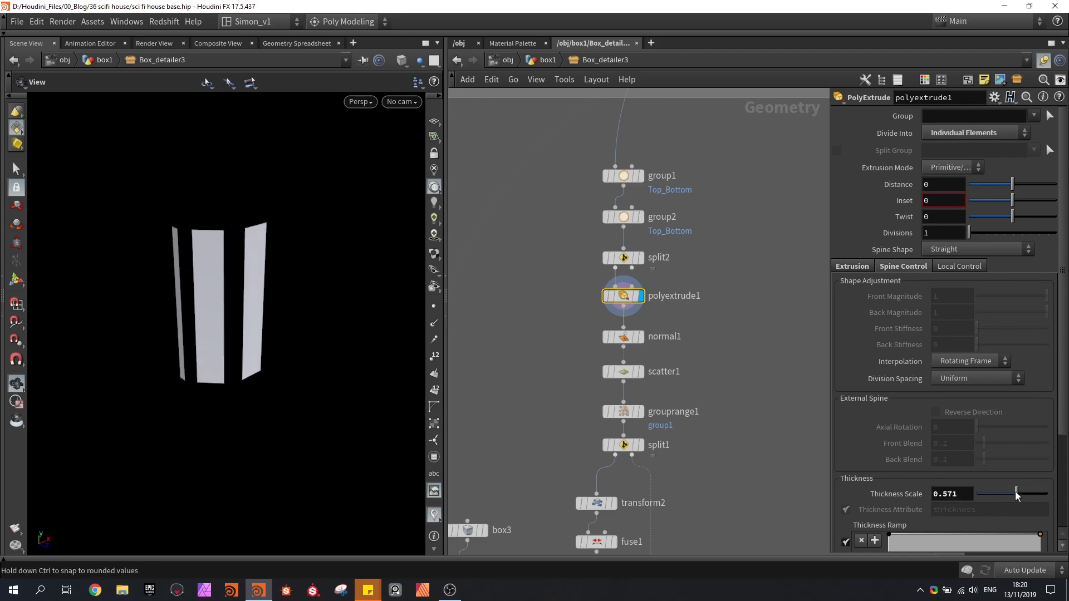
Step: Display normal1 with point normals visible in the viewport, and inspect the points generated by scatter1
left_click(640, 337)
left_click(434, 324)
left_click_drag(268, 242, 304, 279)
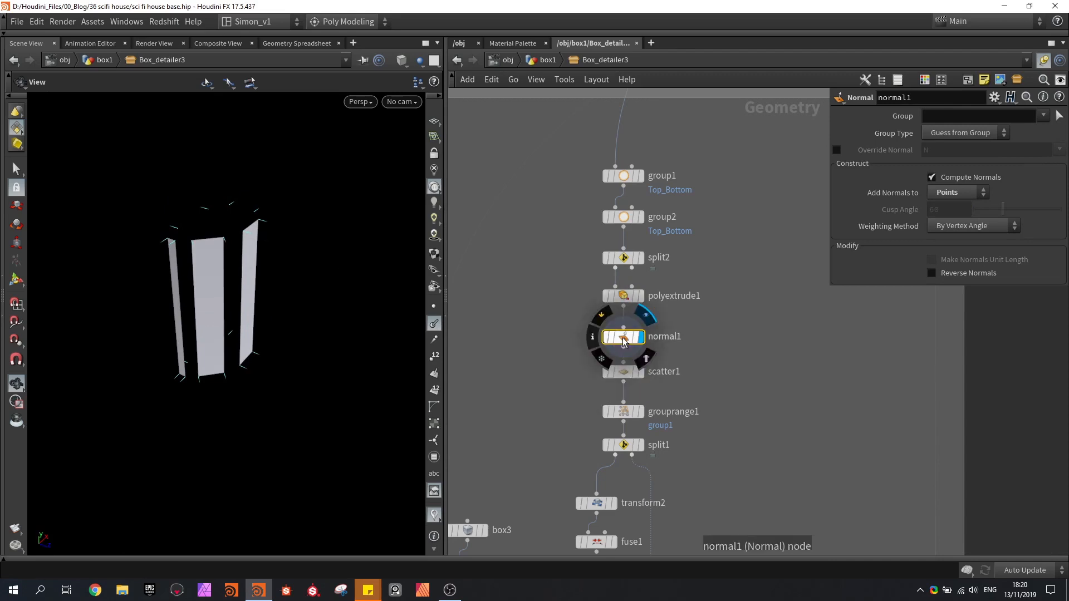
left_click(640, 371)
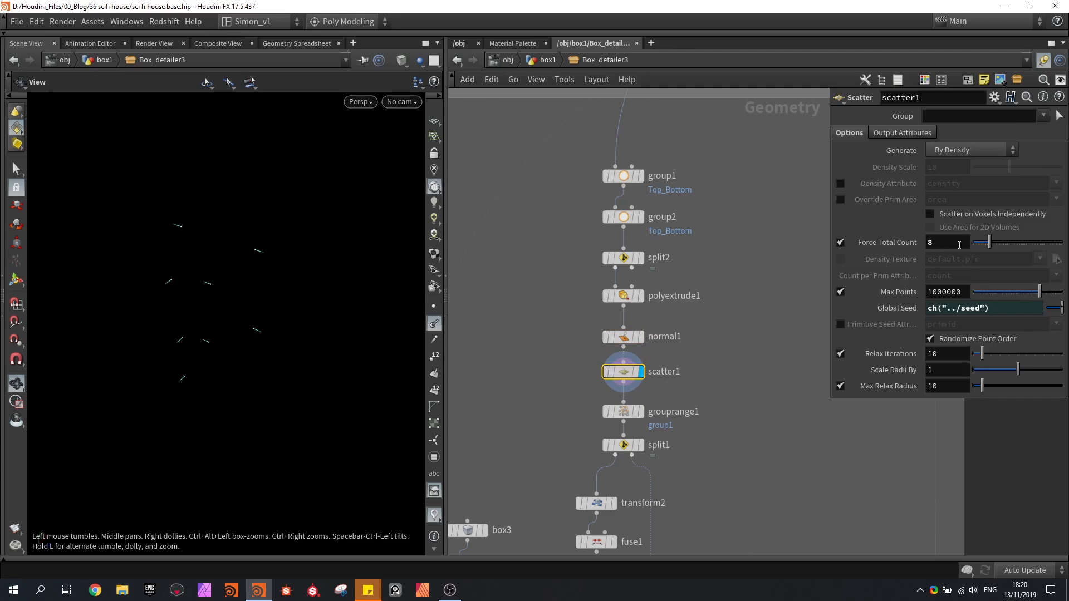
Step: Bypass normal1 to compare the scattered points without normals, and re-enable the node
mouse_move(608, 343)
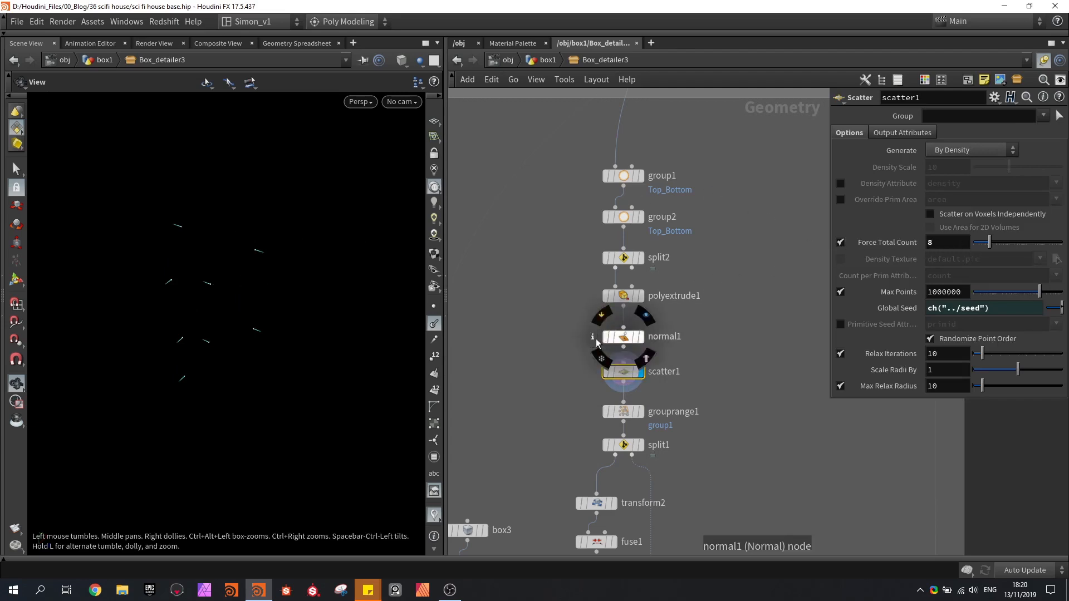
left_click(600, 317)
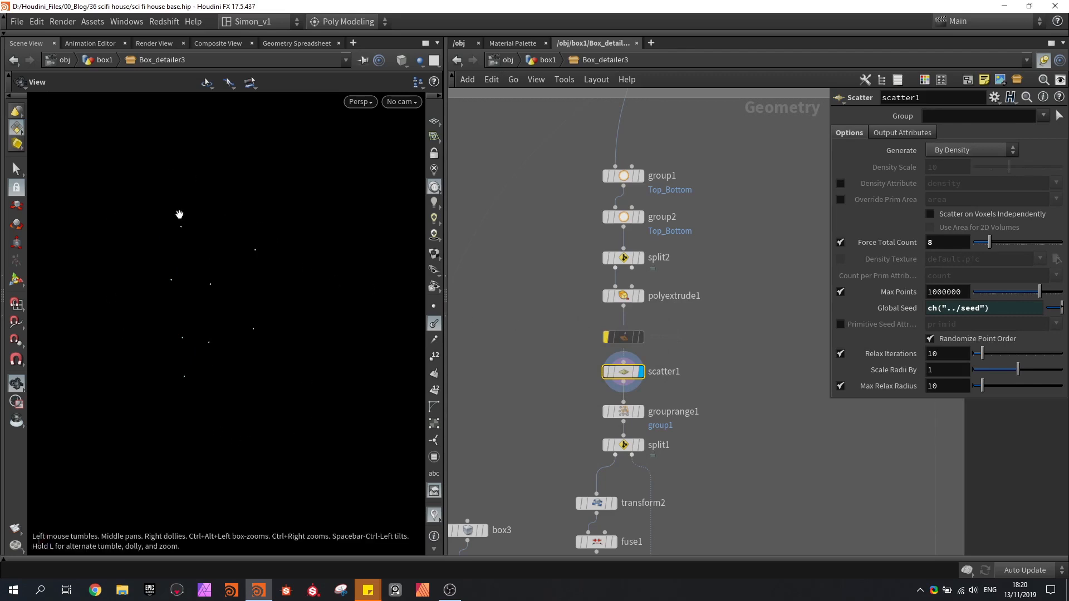
left_click(606, 337)
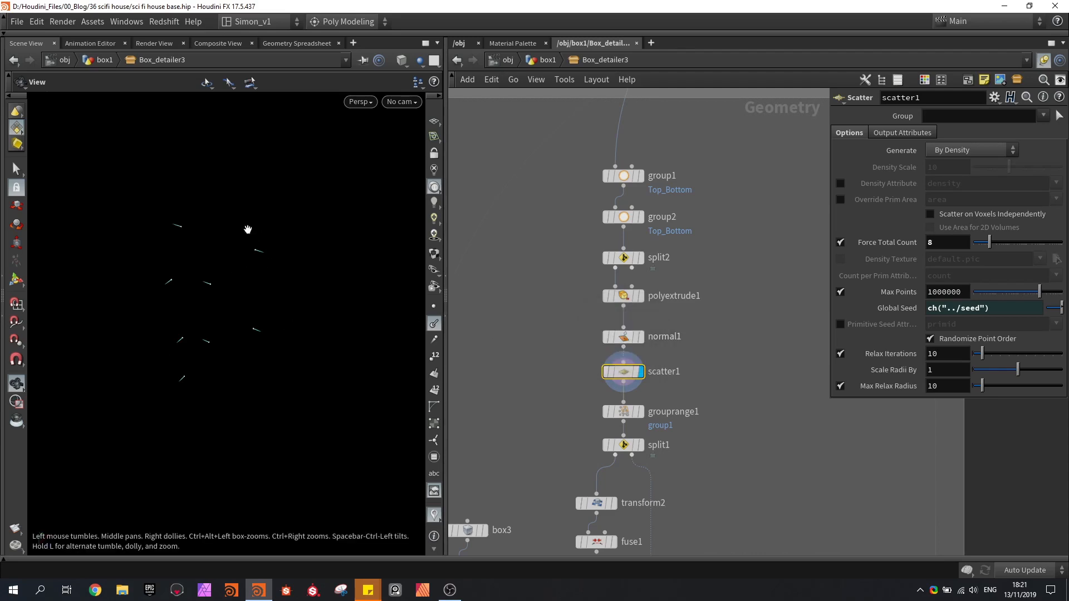
Step: Display grouprange1 and inspect its range filter on the scattered points
mouse_move(261, 286)
left_mouse_down()
mouse_move(246, 272)
mouse_move(281, 282)
left_mouse_up()
middle_click_drag(625, 418, 639, 276)
left_click(652, 270)
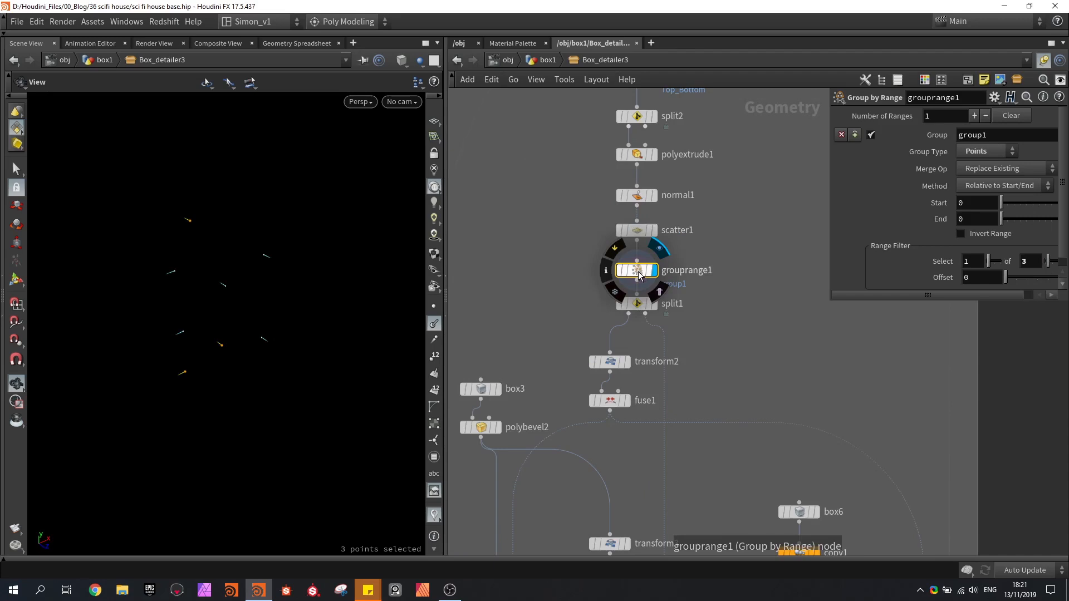
Step: Display split1 and inspect how it separates the points of group1
left_click(655, 305)
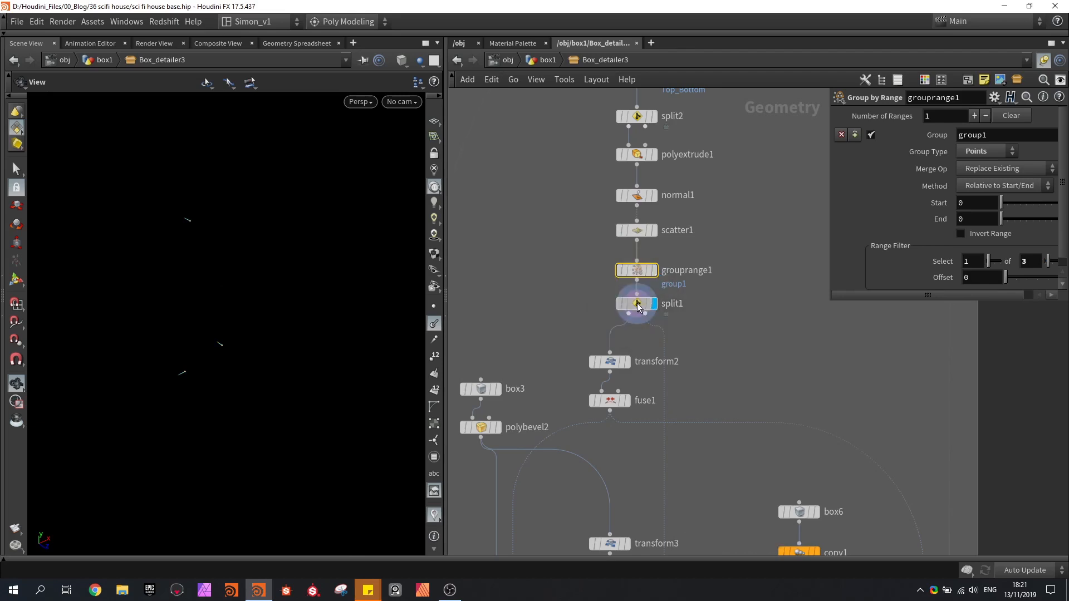
left_click(639, 308)
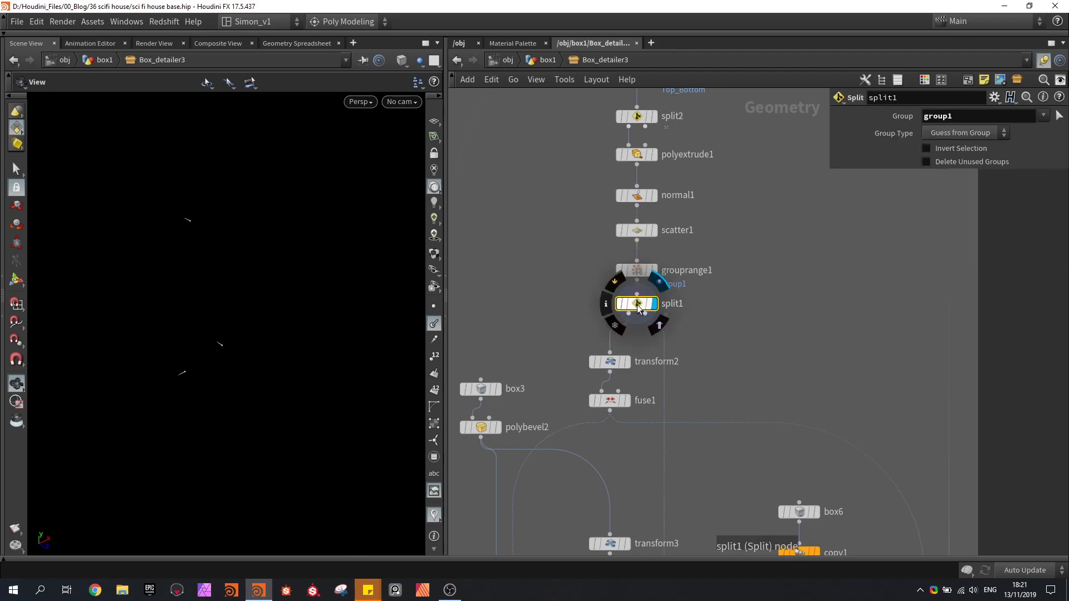
middle_click_drag(720, 351, 778, 285)
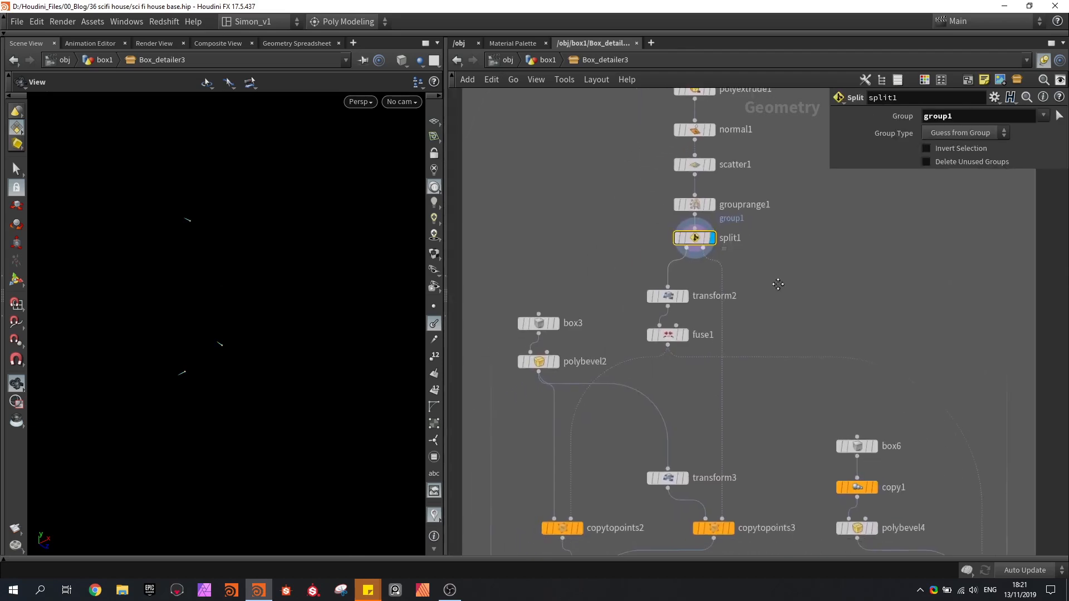
Step: Display transform2 and check its Y scale on the split points, and display fuse1 to view its snapping settings
left_click(667, 296)
middle_click_drag(697, 276, 710, 251)
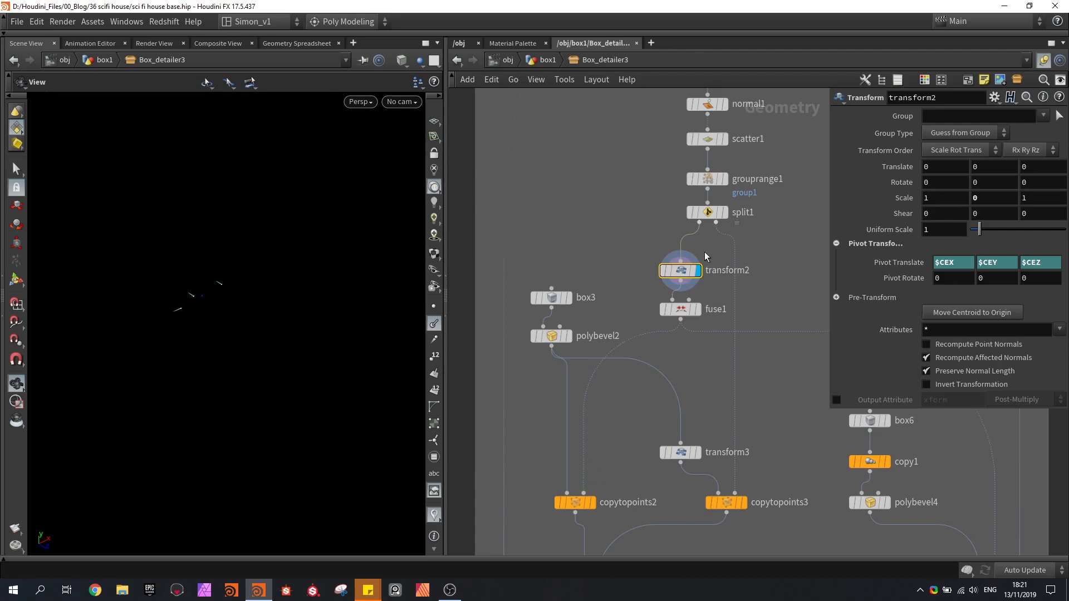
left_click(985, 203)
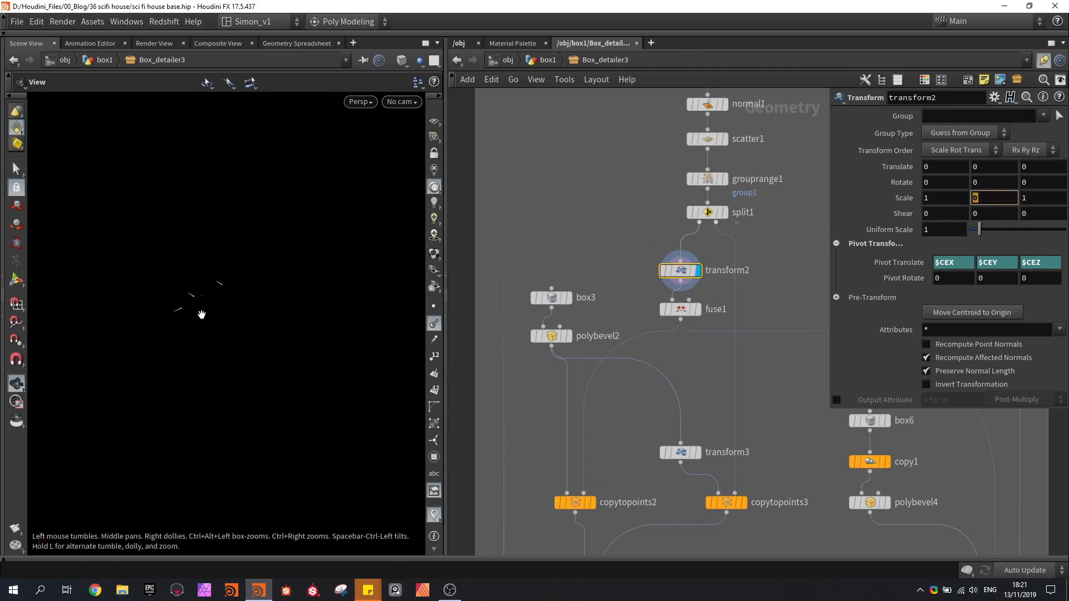
middle_click_drag(603, 317, 610, 266)
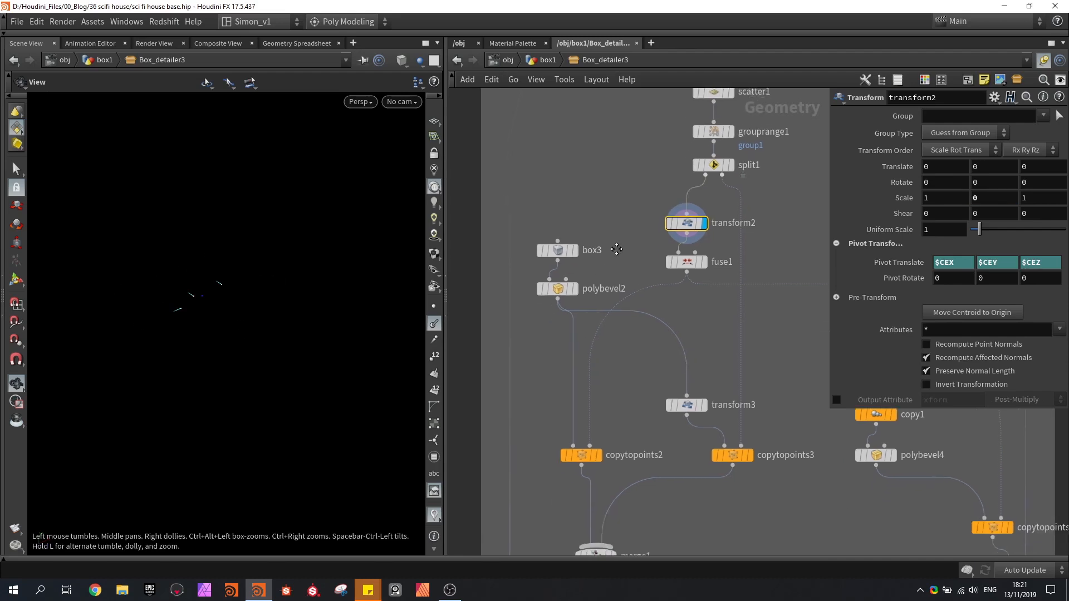
left_click(689, 261)
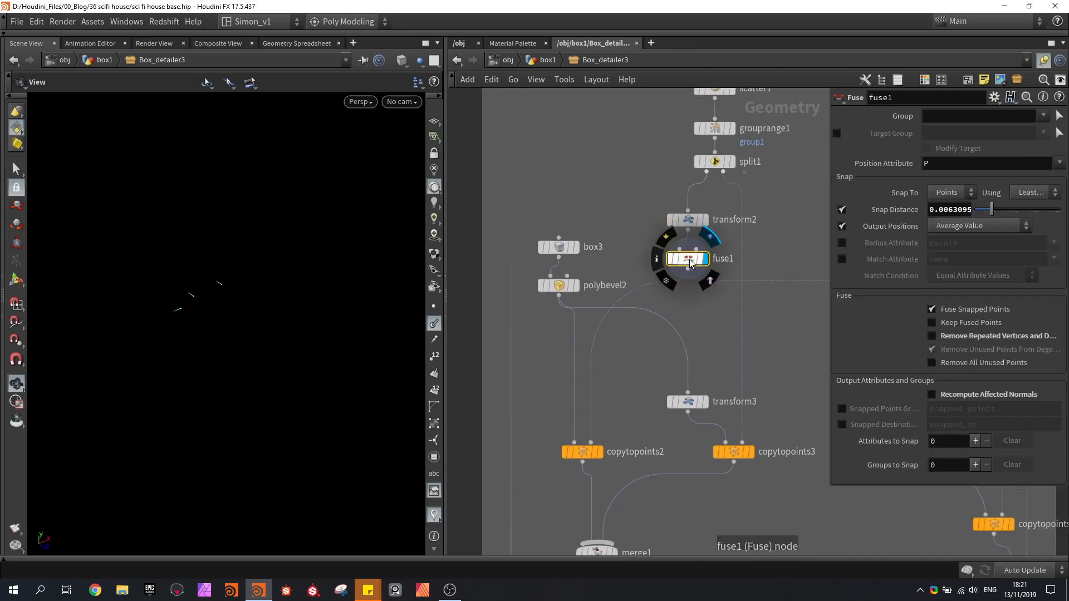
middle_click_drag(690, 327, 718, 245)
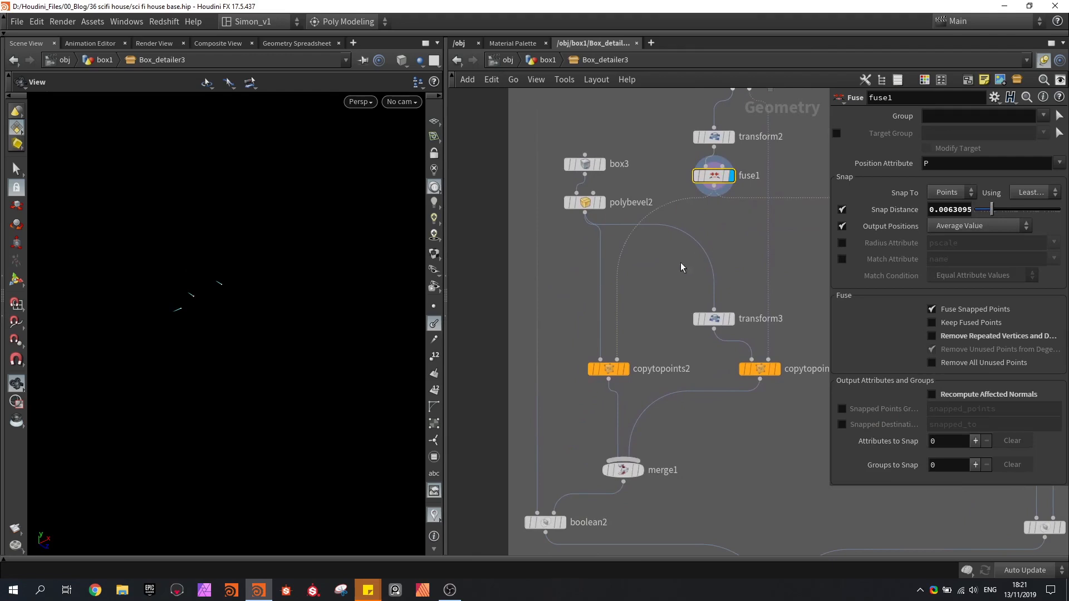
Step: Display copytopoints2 and copytopoints3 in turn to inspect the beveled beams copied onto each set of split points
left_click(627, 368)
left_click(610, 370)
left_click_drag(172, 225, 199, 232)
middle_click_drag(756, 267, 690, 320)
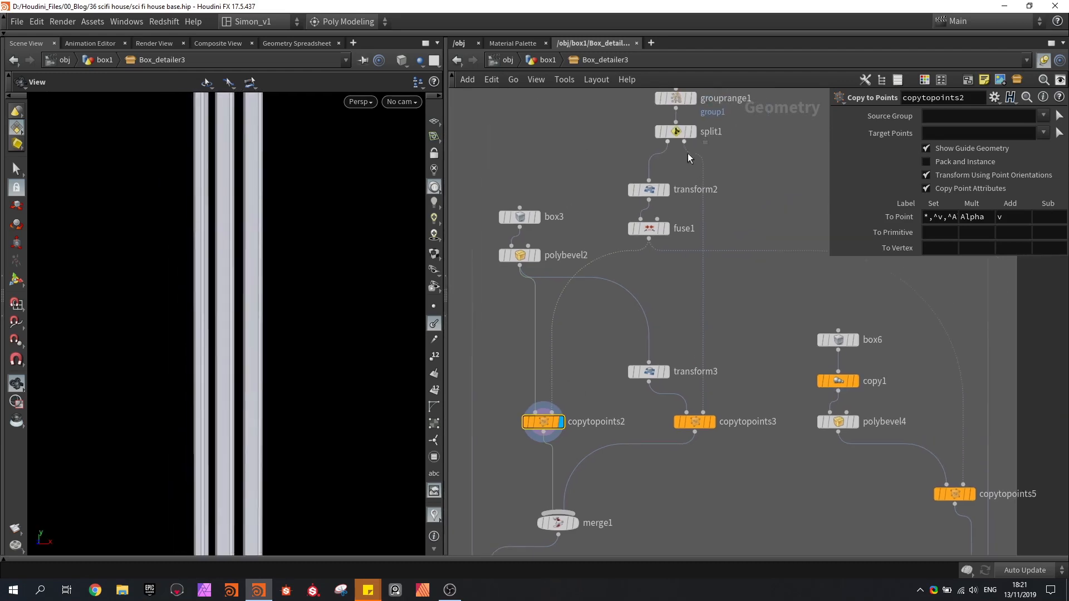
mouse_move(691, 131)
left_click(694, 422)
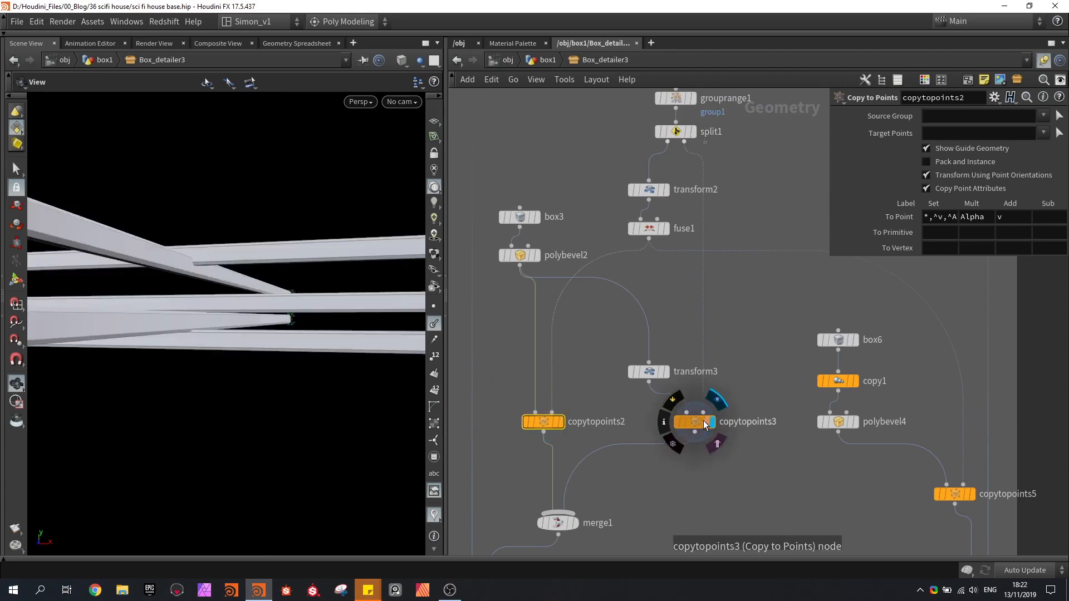
left_click_drag(205, 250, 194, 271)
Step: Display merge1 and inspect the combined vertical and horizontal beams from several angles
middle_click_drag(617, 392, 642, 314)
left_click(601, 445)
left_click_drag(313, 310, 231, 170)
mouse_move(238, 327)
left_mouse_down()
mouse_move(260, 372)
mouse_move(243, 335)
left_mouse_up()
middle_click_drag(499, 382, 541, 305)
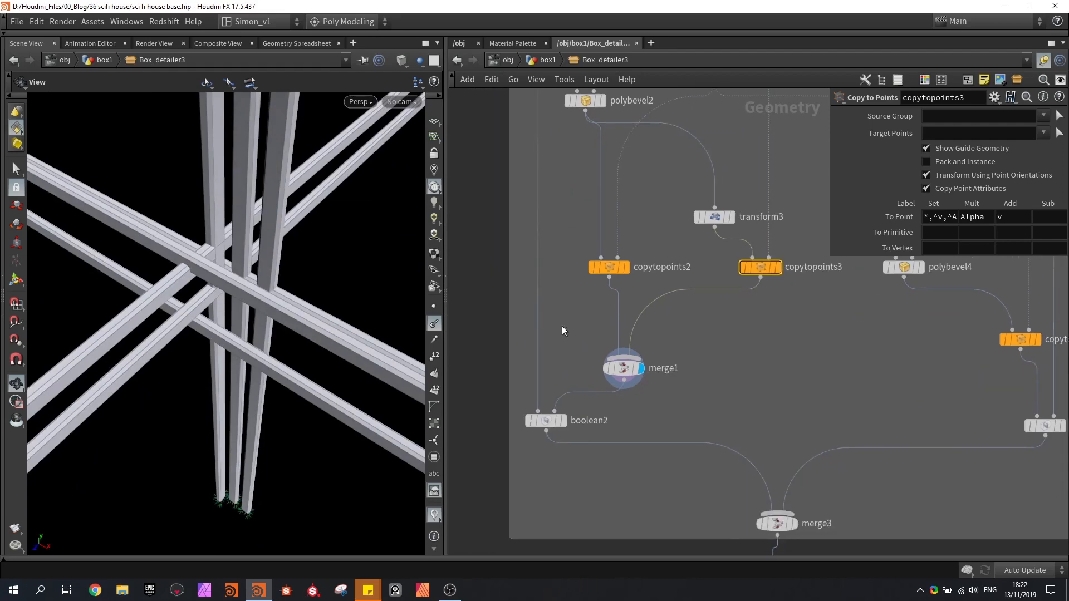
Step: Display boolean2, frame its result and inspect the grooves the merged beams subtract from the box
left_click(565, 421)
left_click(549, 420)
key("h")
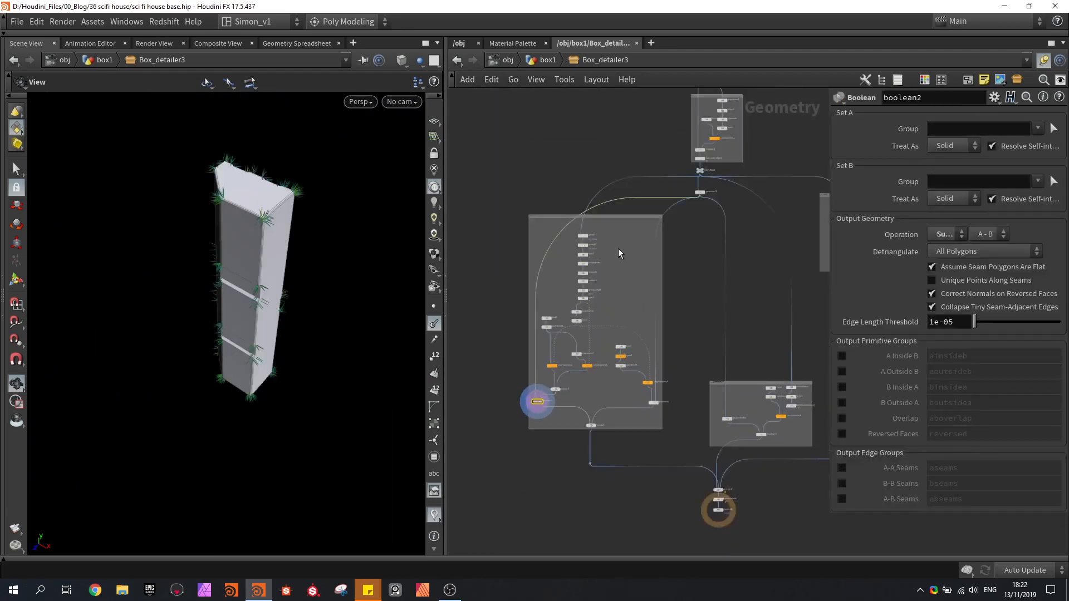
scroll(535, 403, "up", 7)
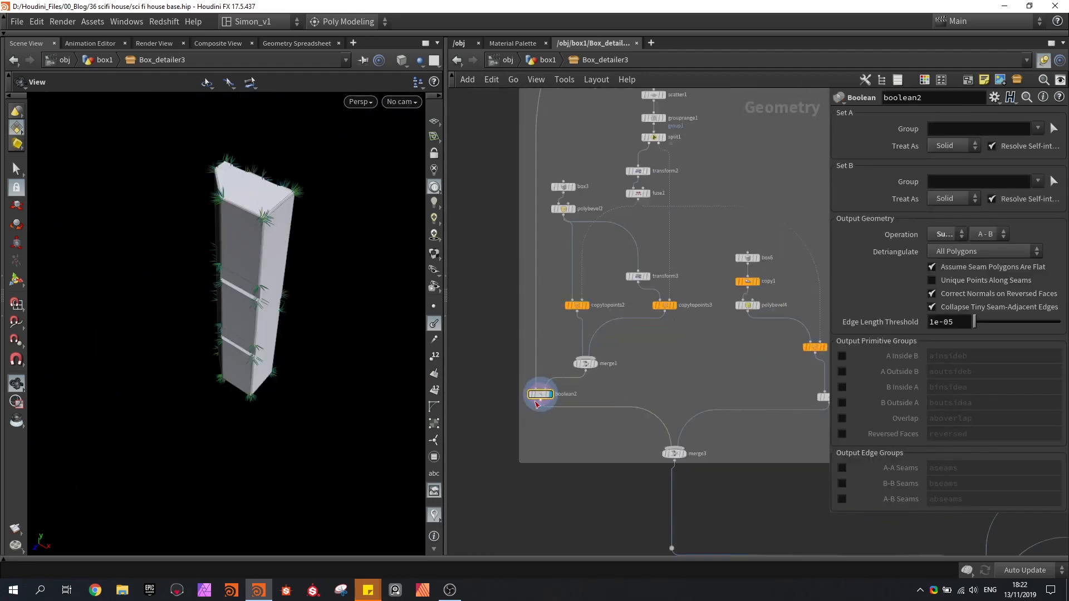
left_click_drag(201, 299, 262, 269)
right_click_drag(281, 260, 273, 221)
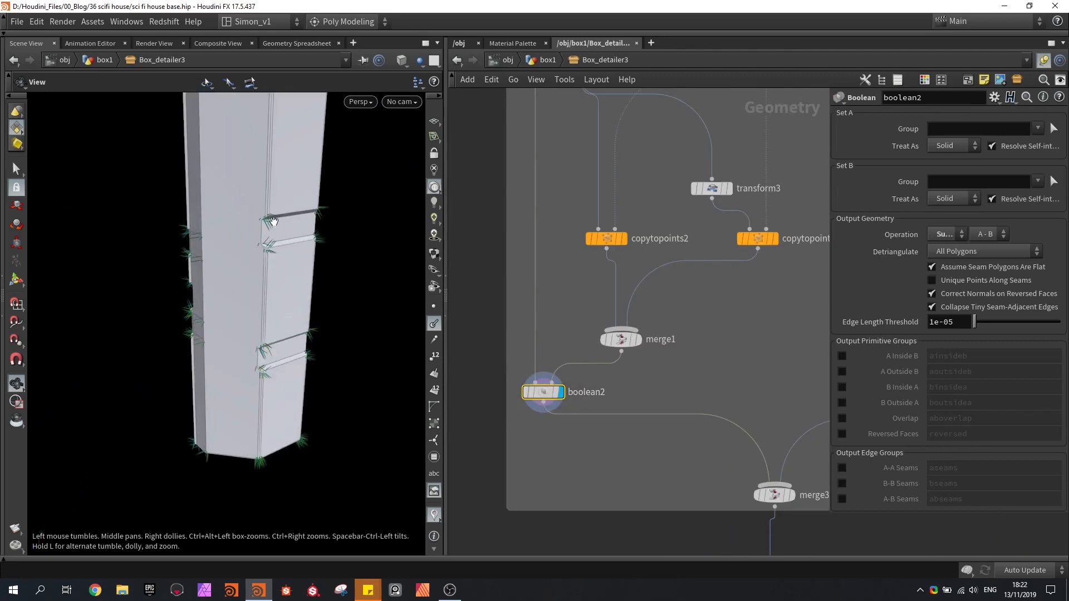
Step: Turn off the point normals display and switch the viewport's wireframe shading to see the grooves clearly
left_click(433, 323)
mouse_move(310, 271)
left_mouse_down()
mouse_move(334, 234)
mouse_move(355, 234)
mouse_move(301, 244)
mouse_move(323, 262)
left_mouse_up()
key("shift+w")
Step: Vary scatter1's Force Total Count while boolean2 is displayed to preview the groove pattern, and set it back to 8
scroll(586, 269, "down", 3)
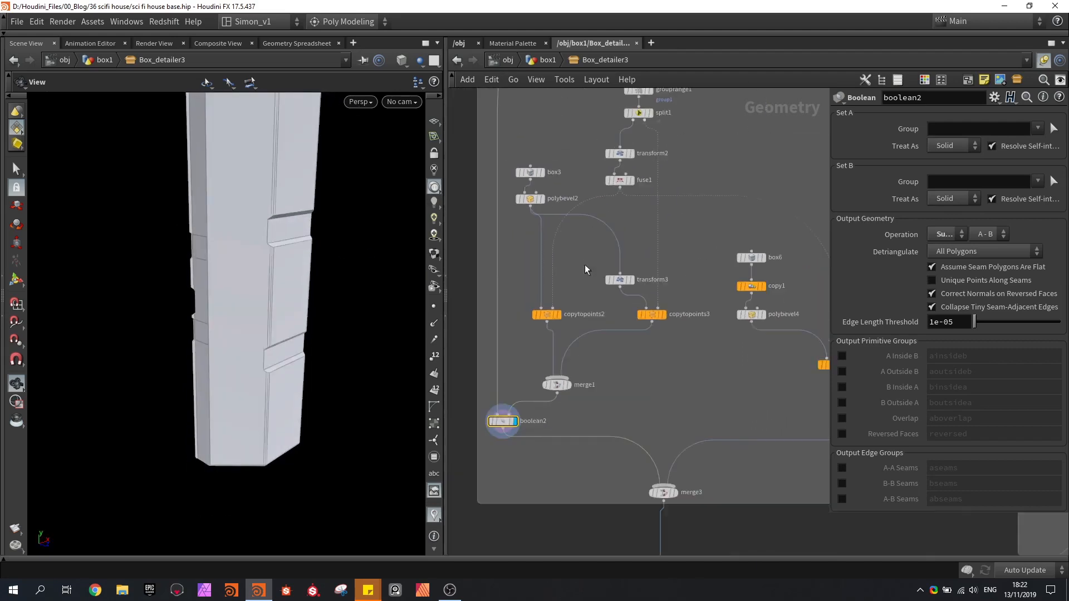
middle_click_drag(654, 113, 648, 159)
left_click(630, 108)
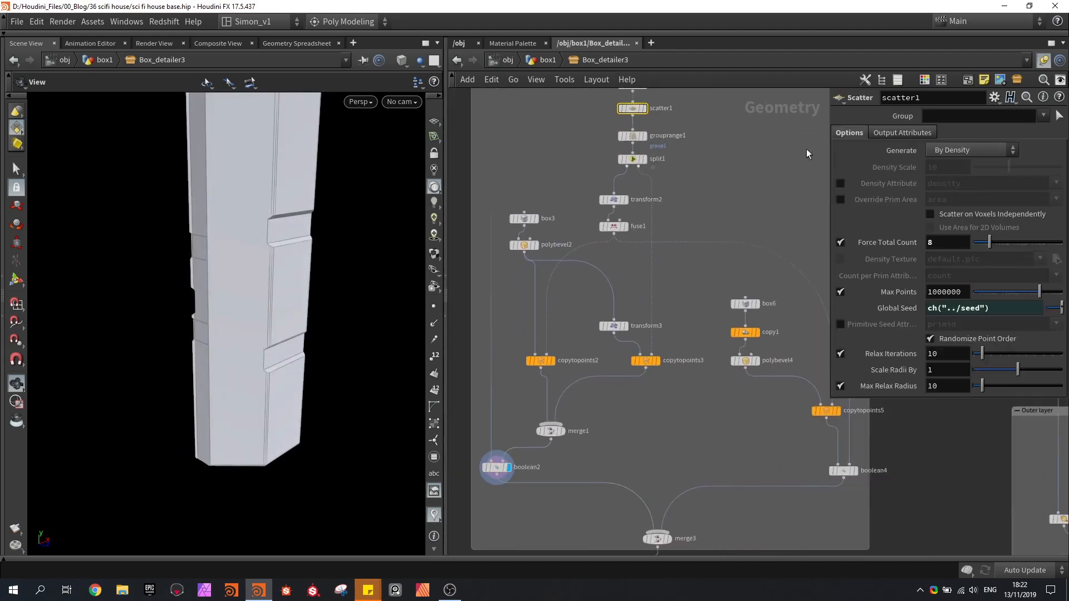
left_click_drag(1002, 246, 1001, 244)
left_click_drag(262, 273, 305, 256)
left_click_drag(211, 268, 184, 356)
left_click_drag(989, 243, 988, 243)
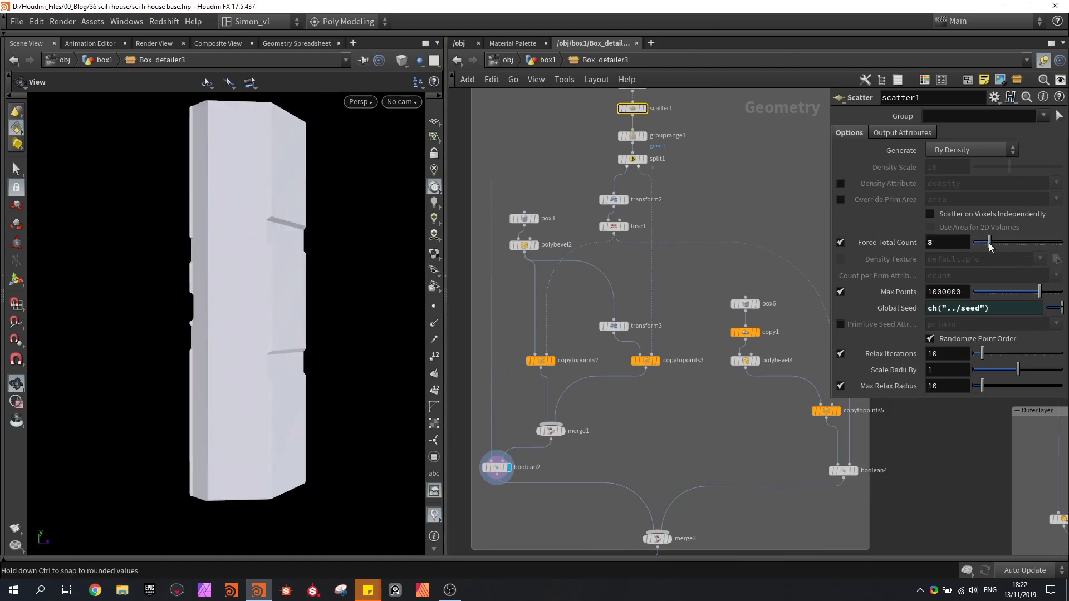
left_click_drag(258, 306, 282, 323)
Step: Display merge3 and inspect the panel details on all sides of the box
middle_click_drag(684, 395, 648, 300)
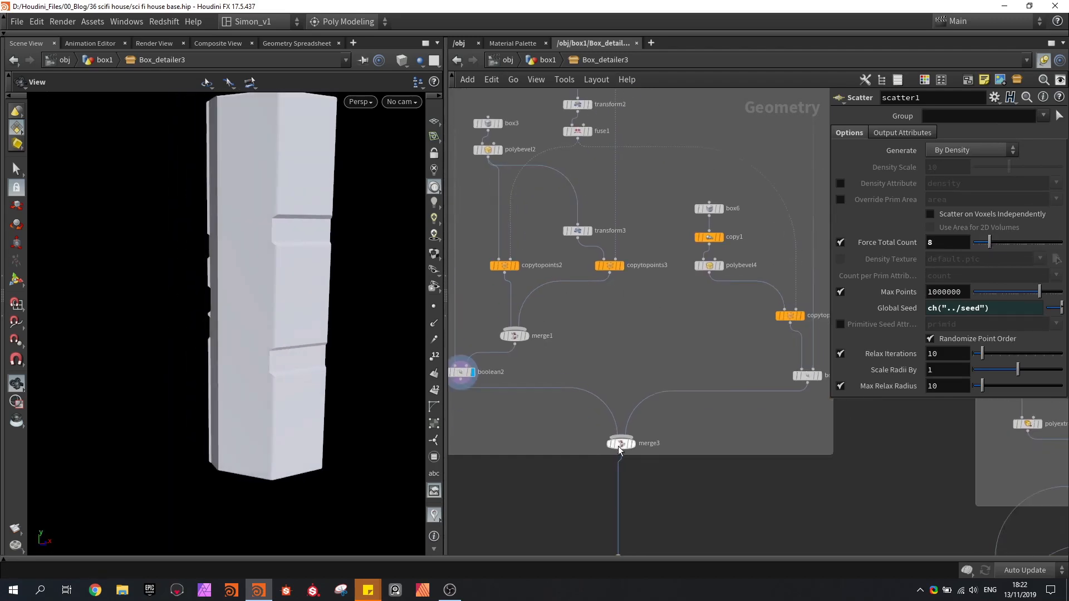
left_click(633, 444)
left_click_drag(306, 312, 309, 287)
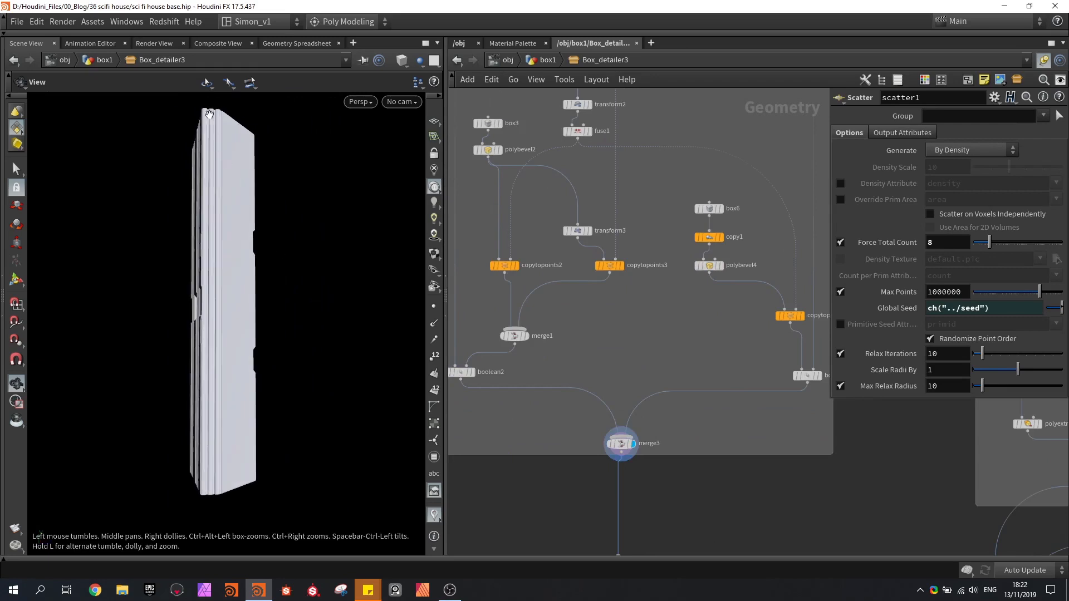
left_click_drag(207, 224, 263, 228)
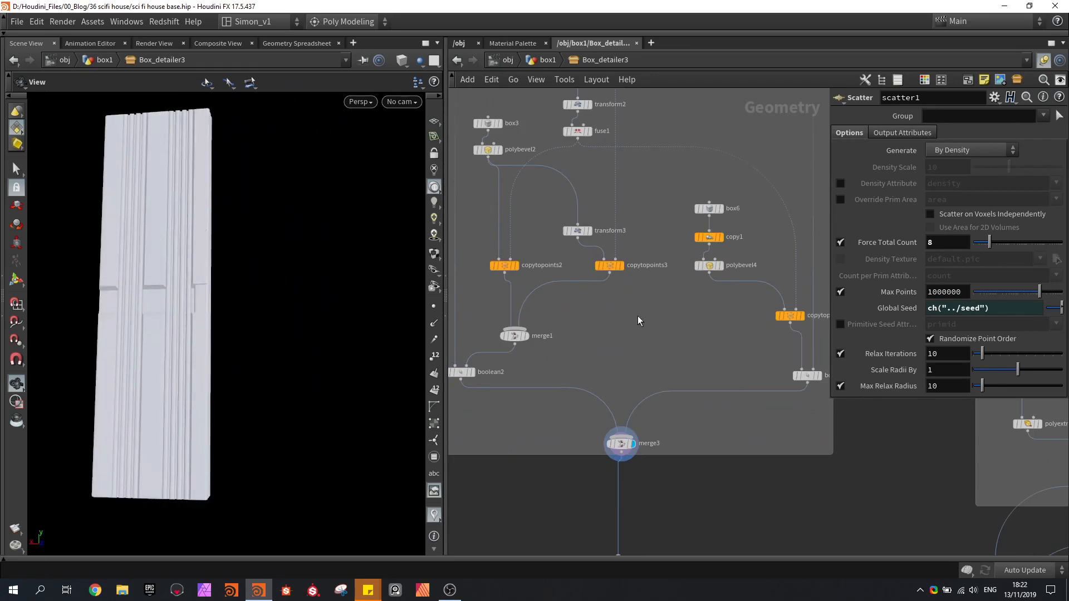
Step: Display fuse1's points and the thin vertical strips that copytopoints5 places on them
middle_click_drag(637, 316, 559, 381)
left_click(512, 193)
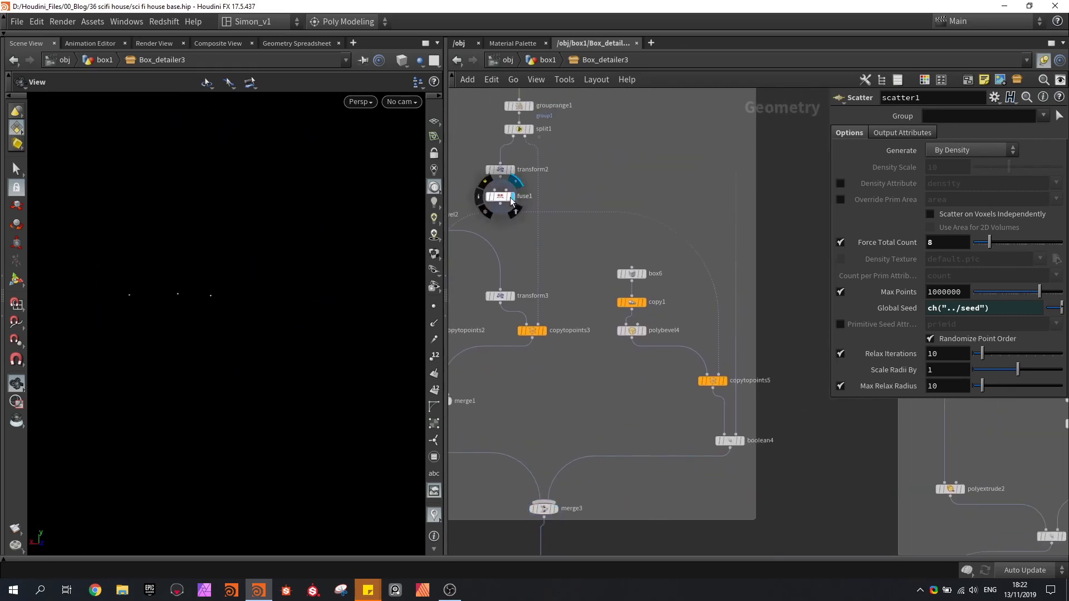
left_click(510, 197)
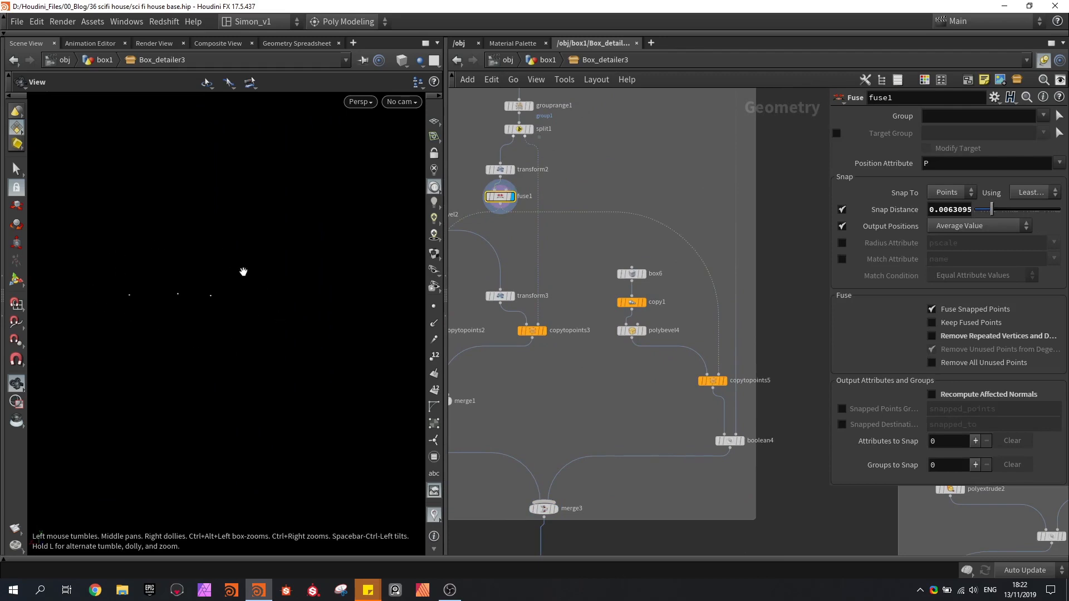
left_click(724, 381)
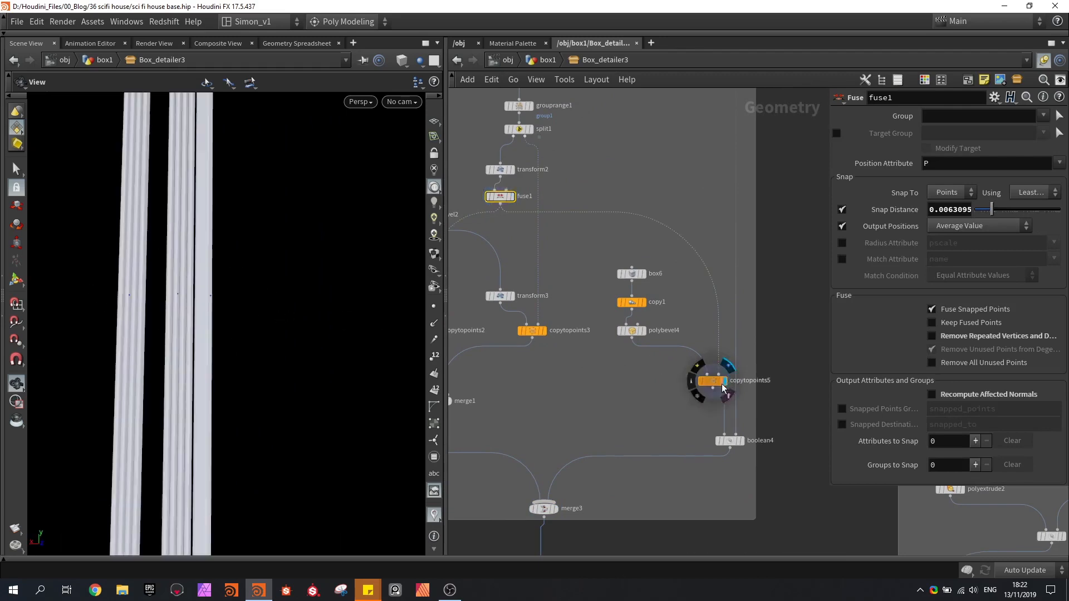
left_click(712, 380)
left_click_drag(270, 305, 186, 267)
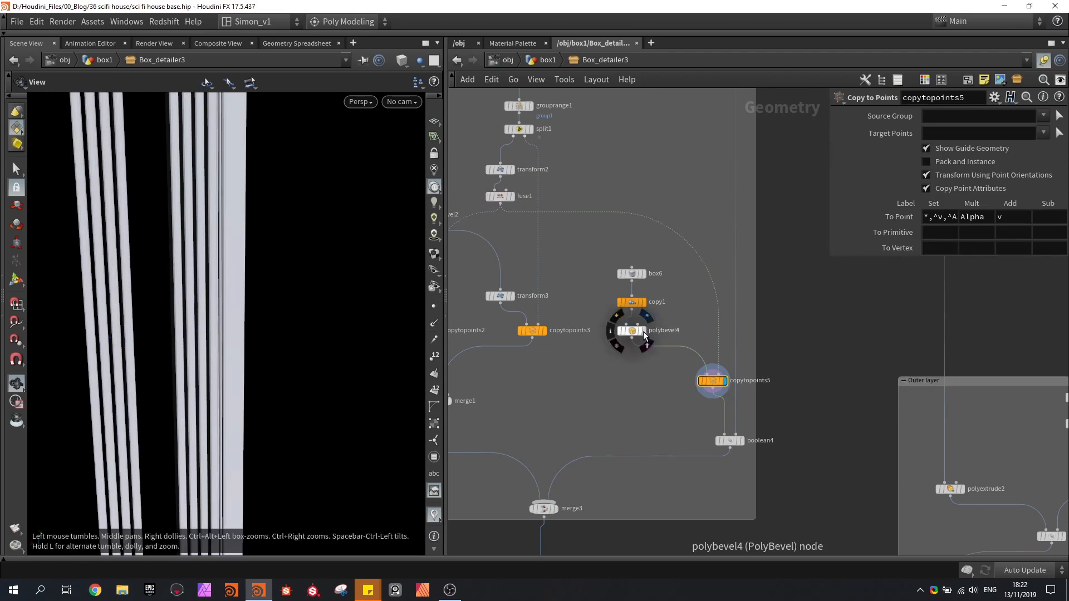
Step: Display box6, copy1 and polybevel4 in turn to trace how the strip geometry is built
left_click(642, 274)
left_click(643, 303)
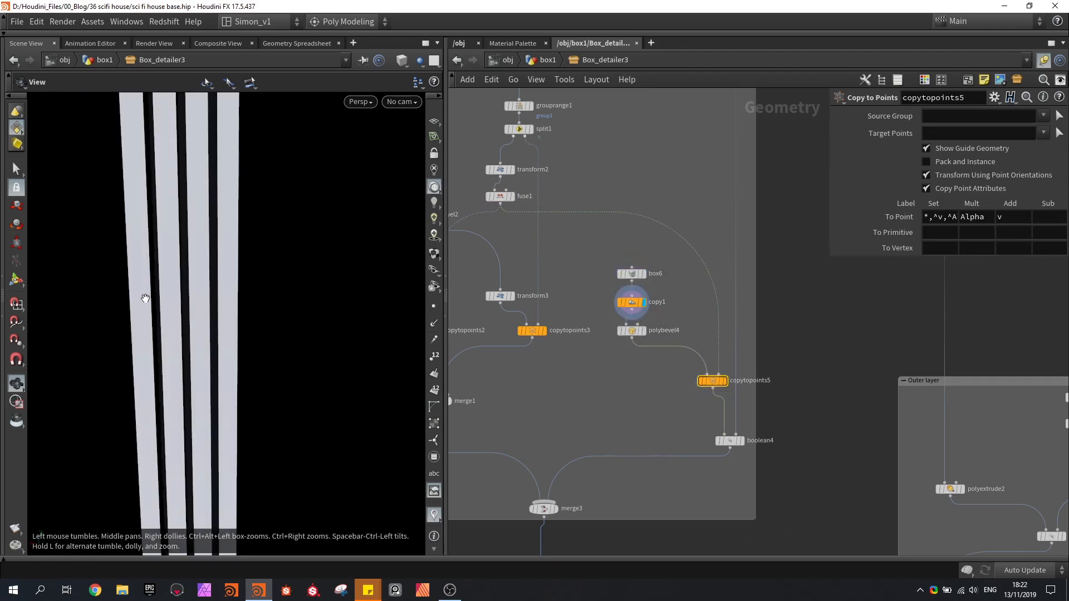
left_click(645, 335)
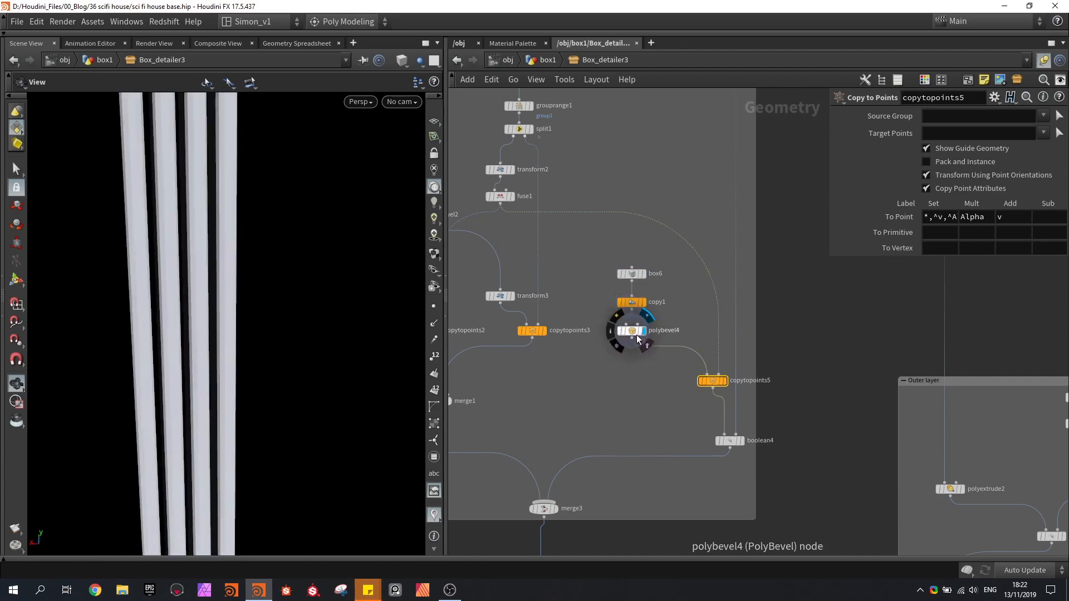
Step: Display boolean4, frame its intersected strips and show the Boolean guides over the box and full-length strips
left_click(740, 441)
key("h")
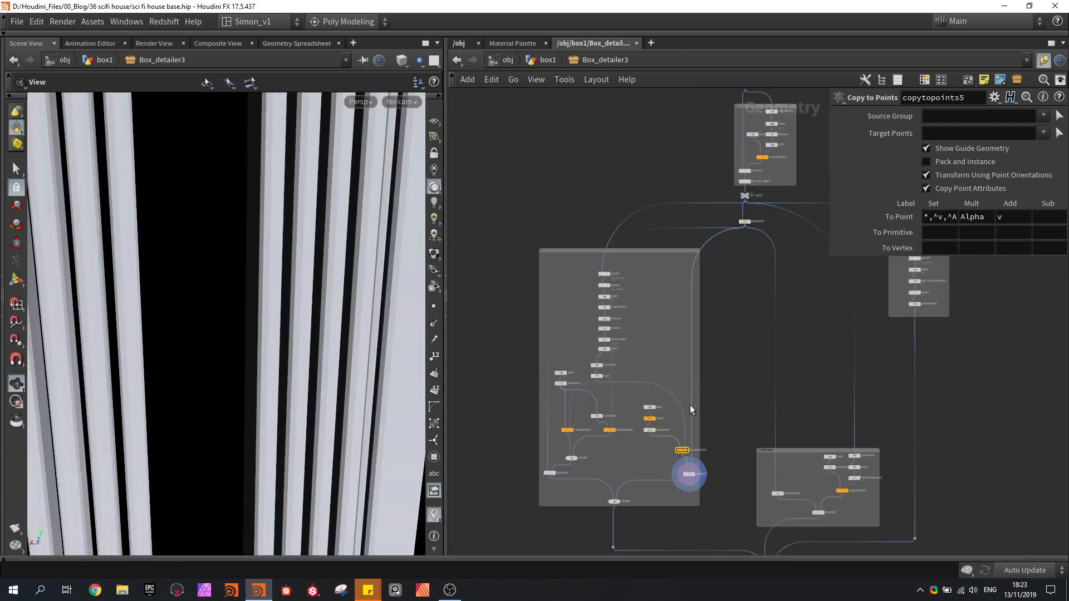
scroll(690, 423, "up", 5)
left_click(691, 467)
key("g")
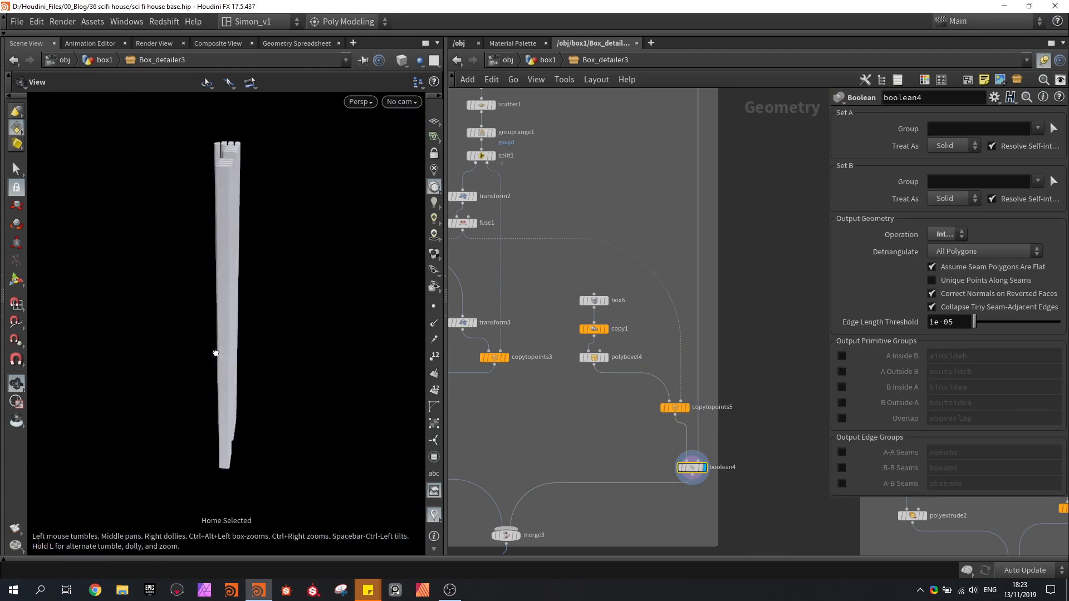
left_click_drag(215, 353, 175, 350)
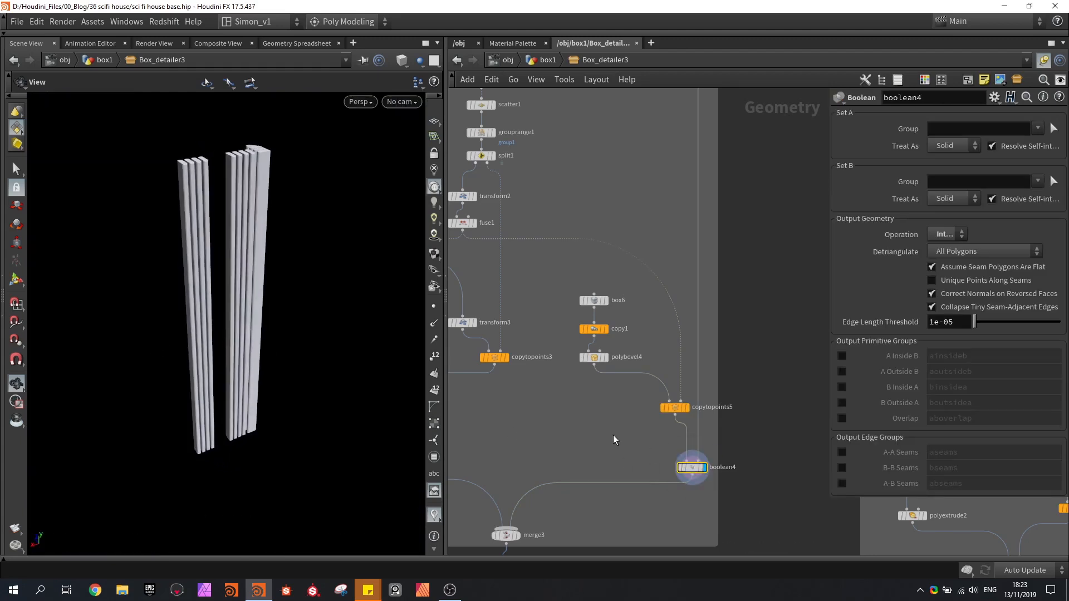
key("Return")
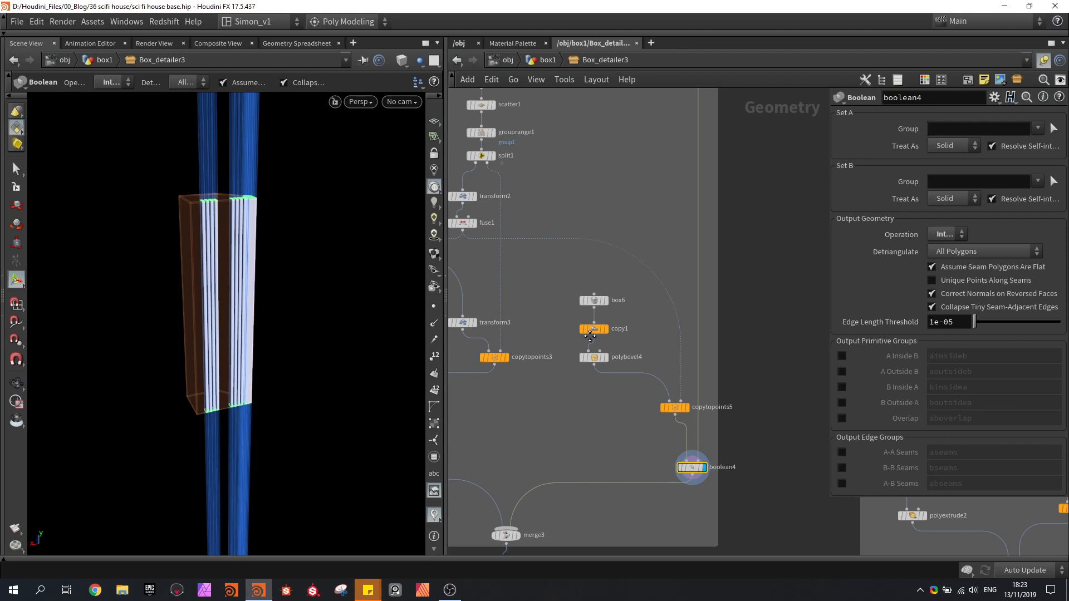
Step: Display merge3 and inspect the grooved box combined with the intersected strips
middle_click_drag(590, 335, 636, 186)
left_click(563, 385)
left_click(552, 387)
left_click_drag(239, 301, 231, 323)
Step: Display boolean3 in the Outer layer branch and inspect the cut-out shell with and without the Boolean guides
middle_click_drag(721, 369, 559, 333)
scroll(559, 332, "down", 2)
scroll(801, 371, "up", 3)
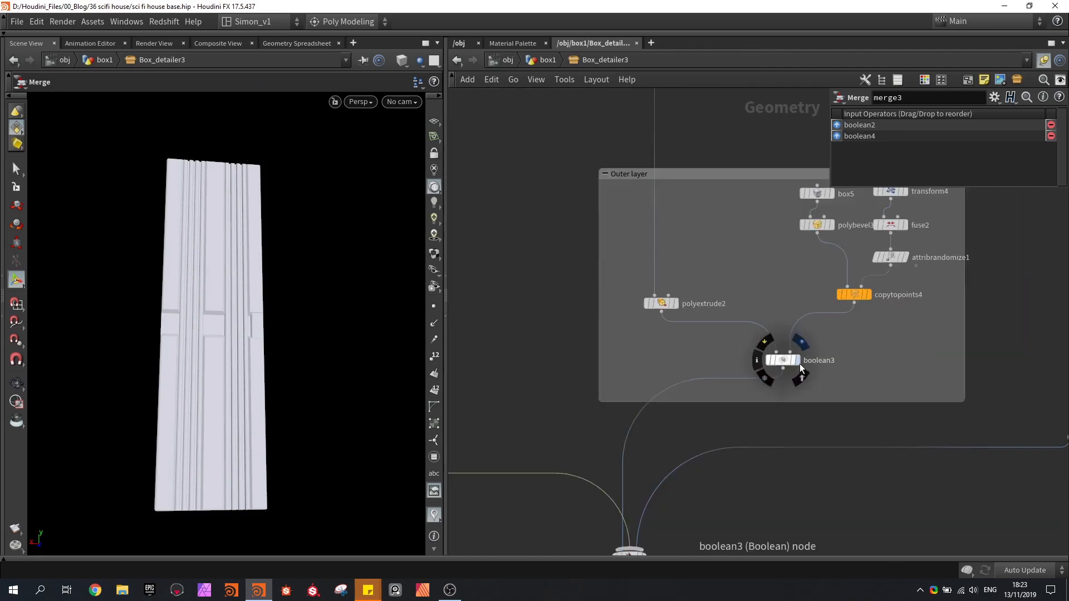
left_click(800, 363)
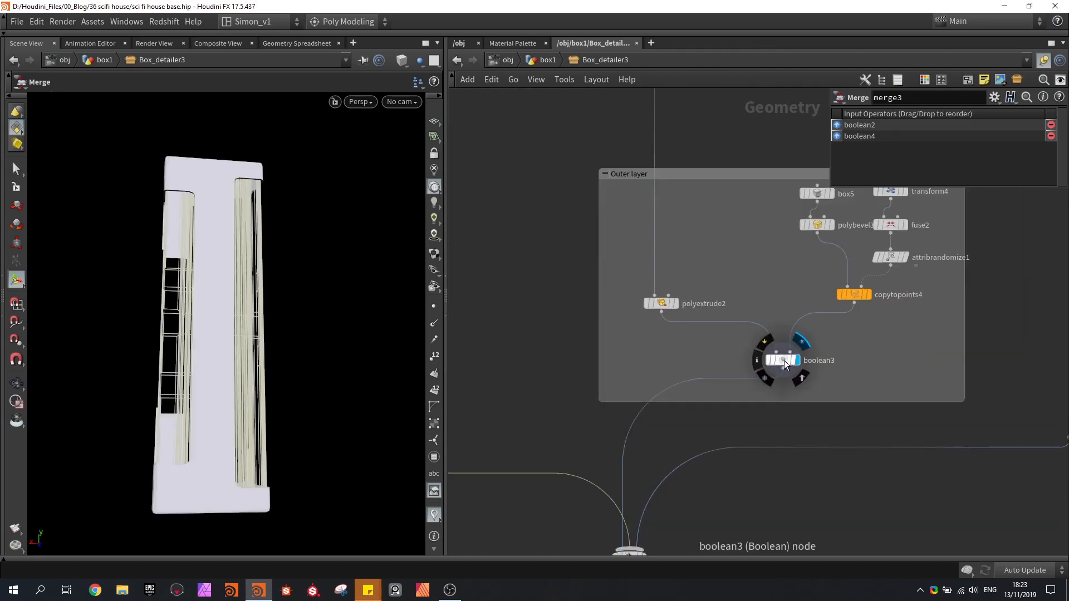
left_click(785, 364)
left_click_drag(279, 331, 150, 355)
key("Return")
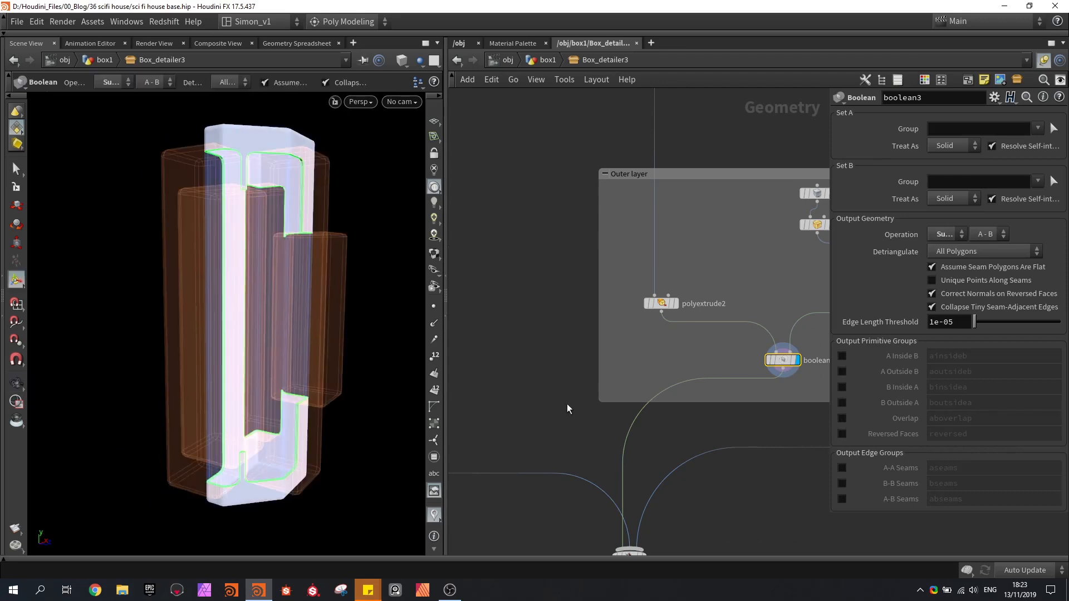
left_click_drag(369, 309, 286, 298, "alt")
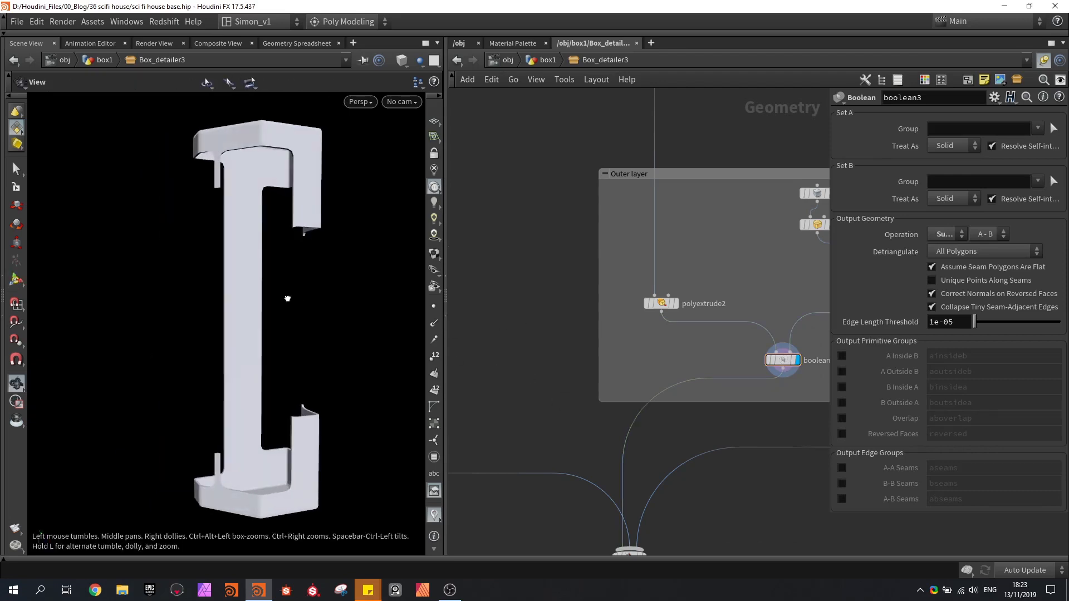
Step: Display transform4 and fuse2 in the Outer layer branch to inspect the flat face that supplies the copy points
middle_click_drag(625, 196, 582, 301)
scroll(581, 301, "down", 3)
middle_click_drag(611, 223, 601, 337)
scroll(599, 334, "down", 3)
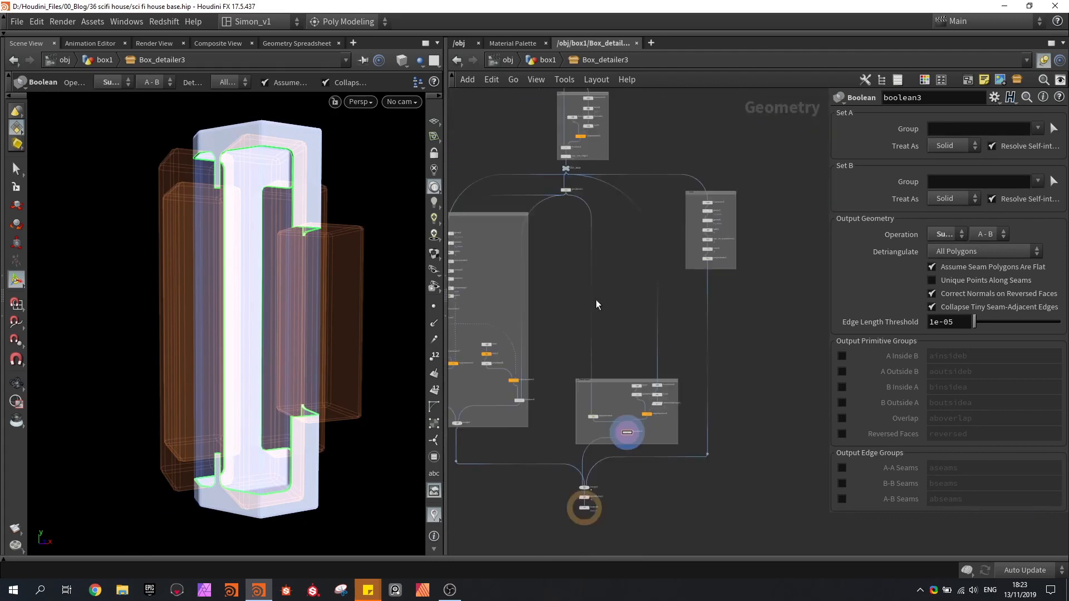
scroll(567, 174, "up", 3)
scroll(565, 170, "down", 2)
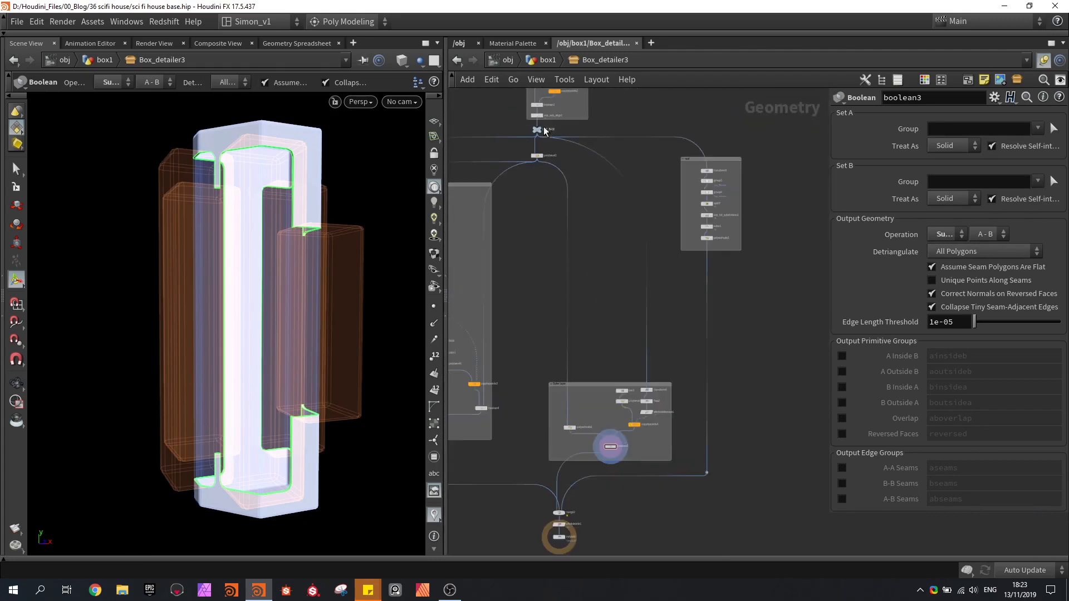
scroll(645, 415, "up", 6)
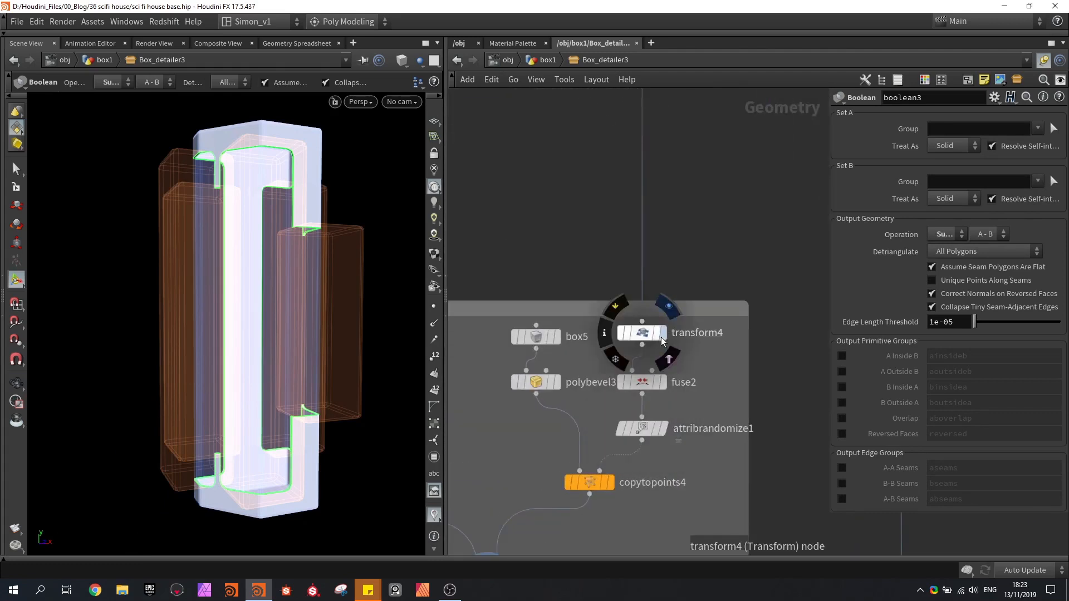
left_click(663, 335)
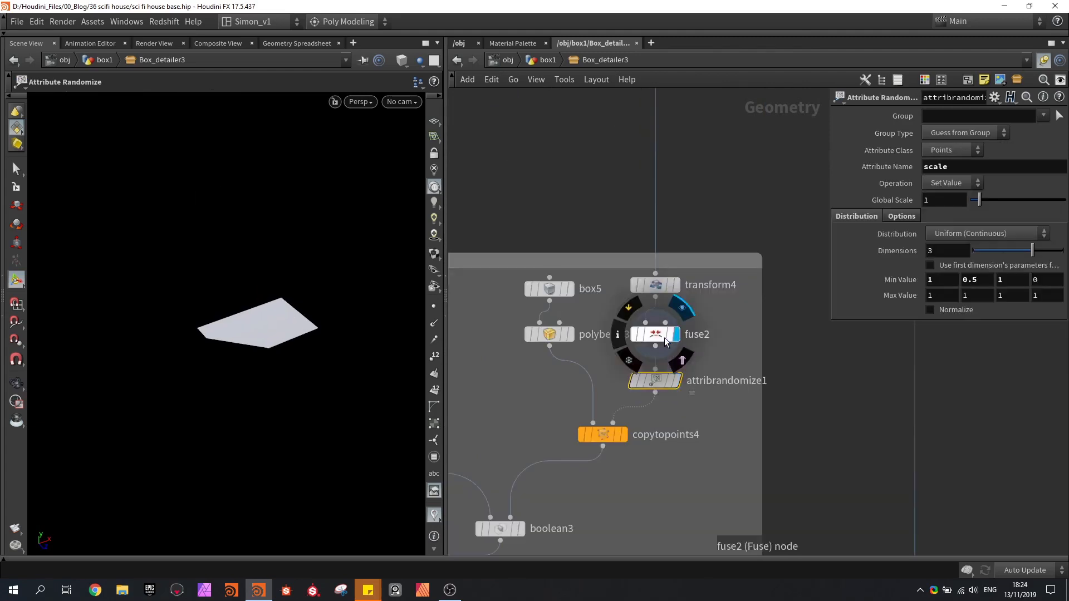
left_click(662, 336)
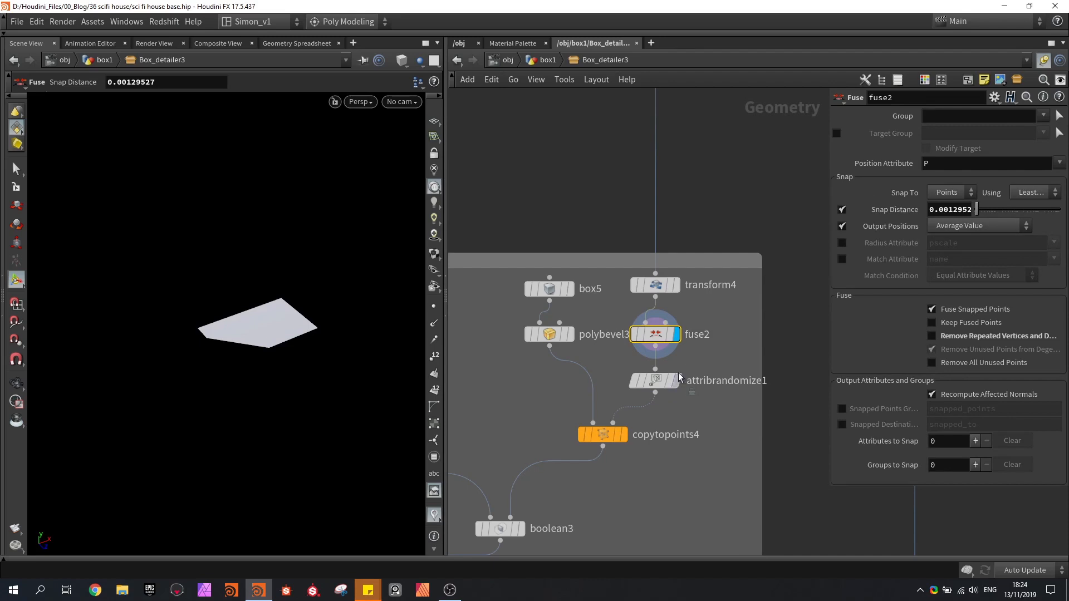
Step: Display attribrandomize1 and examine its scale attribute name and the second component of its minimum value
left_click(659, 381)
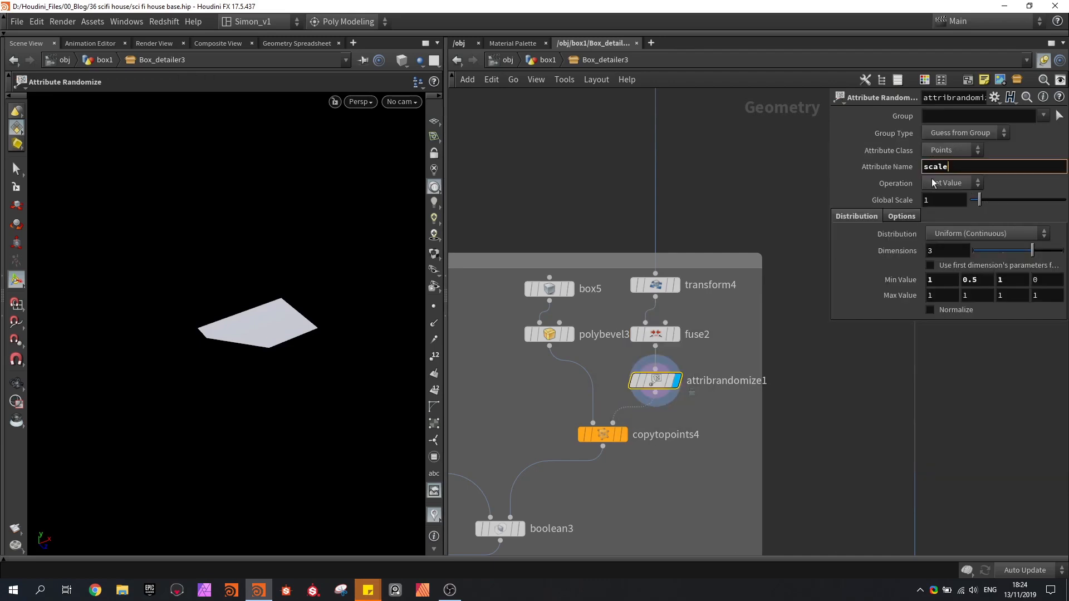
left_click_drag(983, 281, 965, 280)
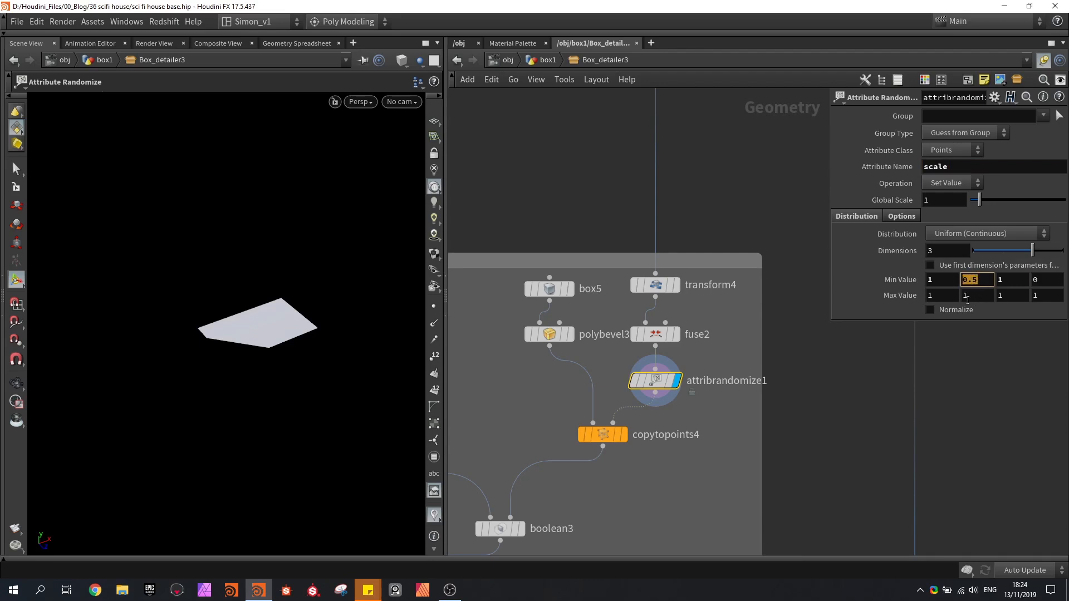
left_click(811, 395)
Step: Display copytopoints4 and inspect the bevelled boxes copied onto the points from different angles
left_click(624, 435)
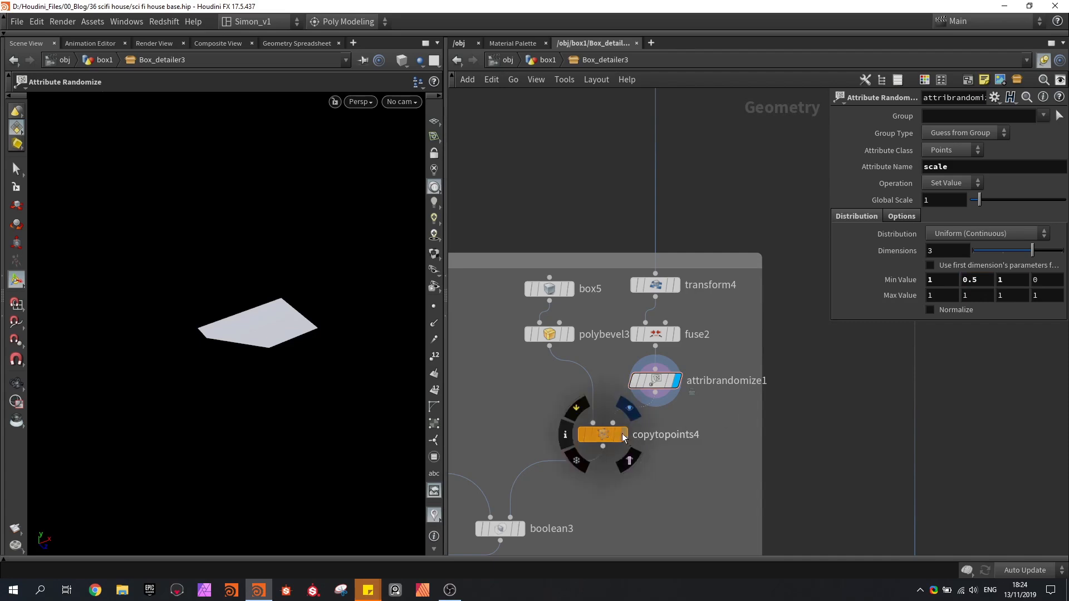
left_click(601, 433)
left_click_drag(318, 339, 295, 298)
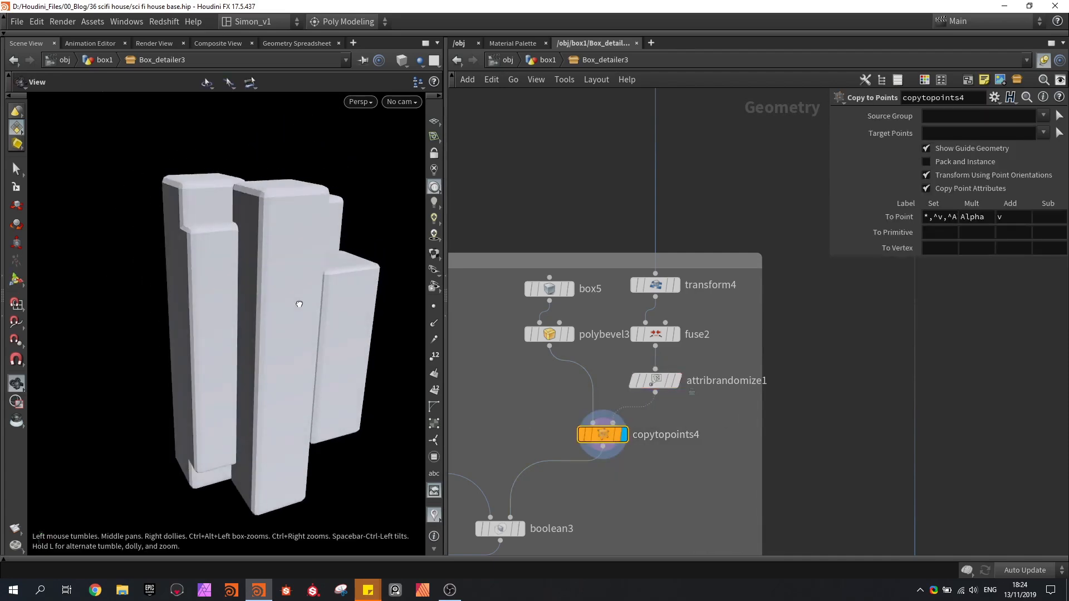
left_click_drag(215, 296, 277, 312)
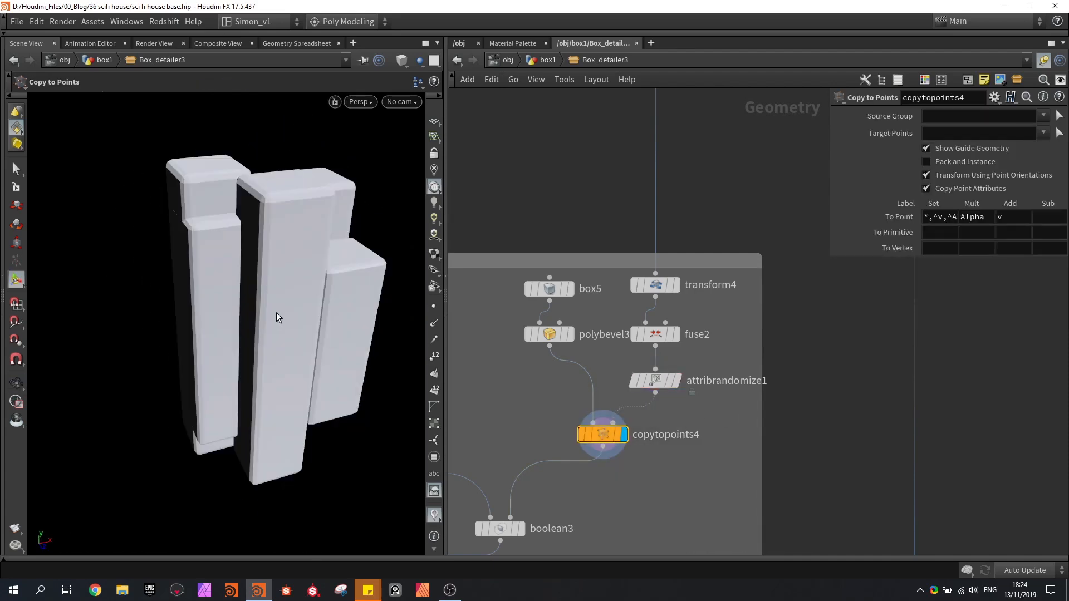
Step: Bypass attribrandomize1 and re-enable it to compare the copied boxes with and without randomized scale
left_click(636, 381)
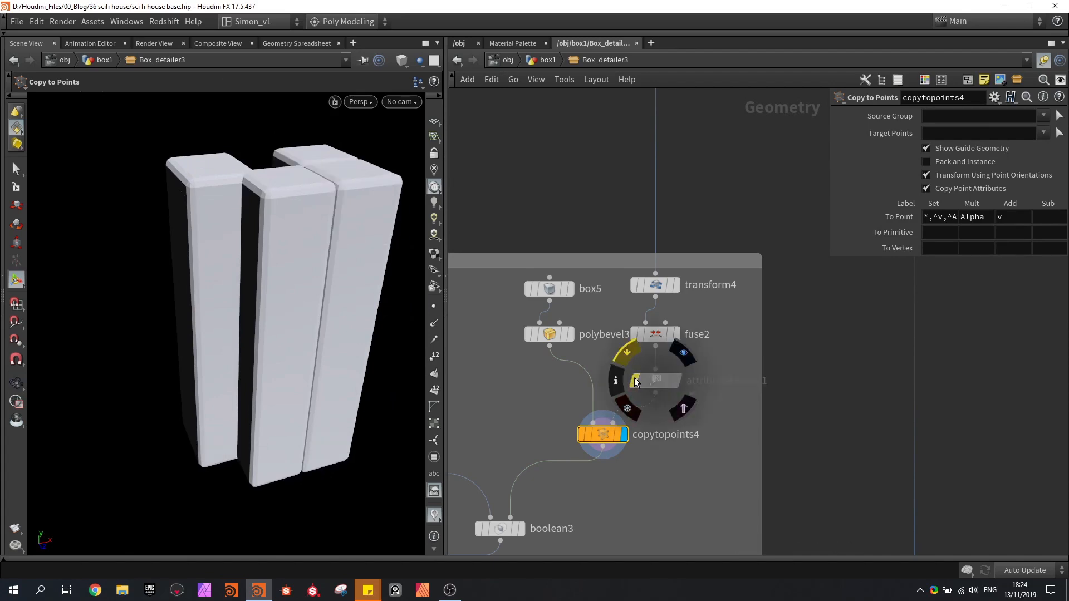
left_click(634, 382)
left_click(635, 382)
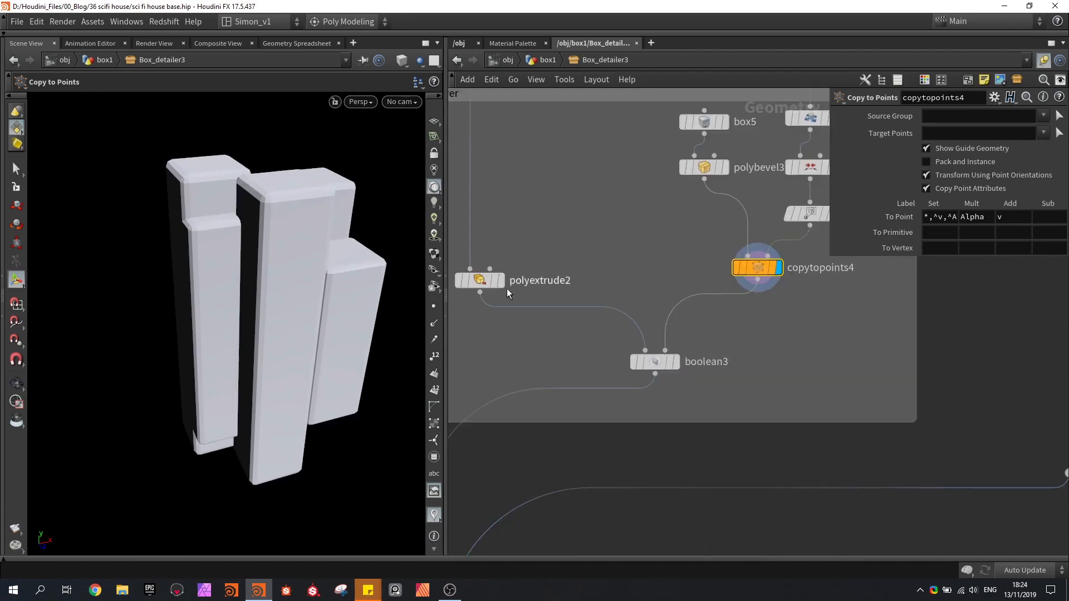
Step: Display polyextrude2 and boolean3 in turn to compare the extruded shell before and after the boxes are subtracted
left_click(500, 280)
left_click(488, 280)
left_click_drag(299, 181, 302, 203, "alt")
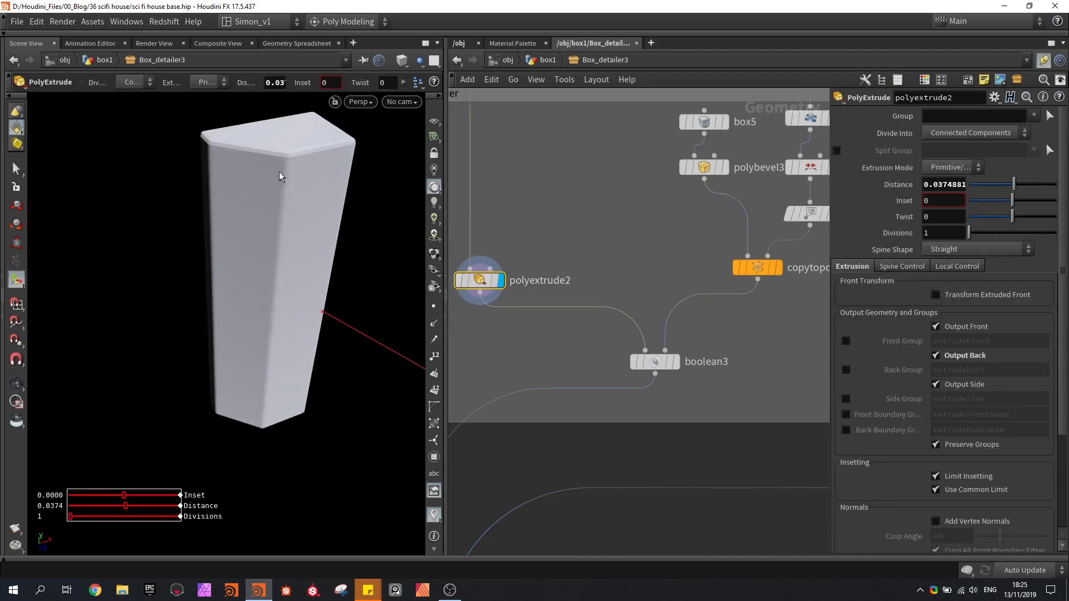
left_click(675, 361)
left_click_drag(254, 180, 198, 168, "alt")
Step: Display merge2 and inspect the combined outer layer, grooved box and roof geometry
middle_click_drag(584, 393, 633, 281)
scroll(632, 282, "down", 2)
left_click(544, 454)
left_click_drag(273, 262, 269, 226, "alt")
Step: Display transform9 in the roof branch with its settings and trace its input connection back through the network
middle_click_drag(725, 255, 688, 441)
scroll(711, 275, "down", 3)
scroll(717, 193, "up", 3)
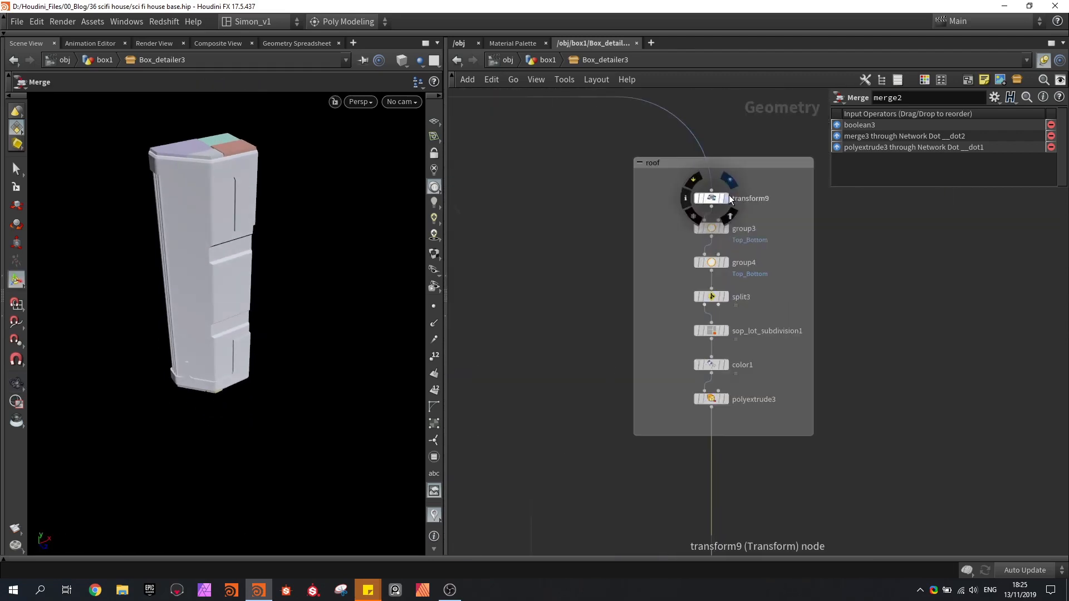
left_click(713, 199)
key("r")
middle_click_drag(561, 186, 659, 302)
scroll(659, 306, "down", 4)
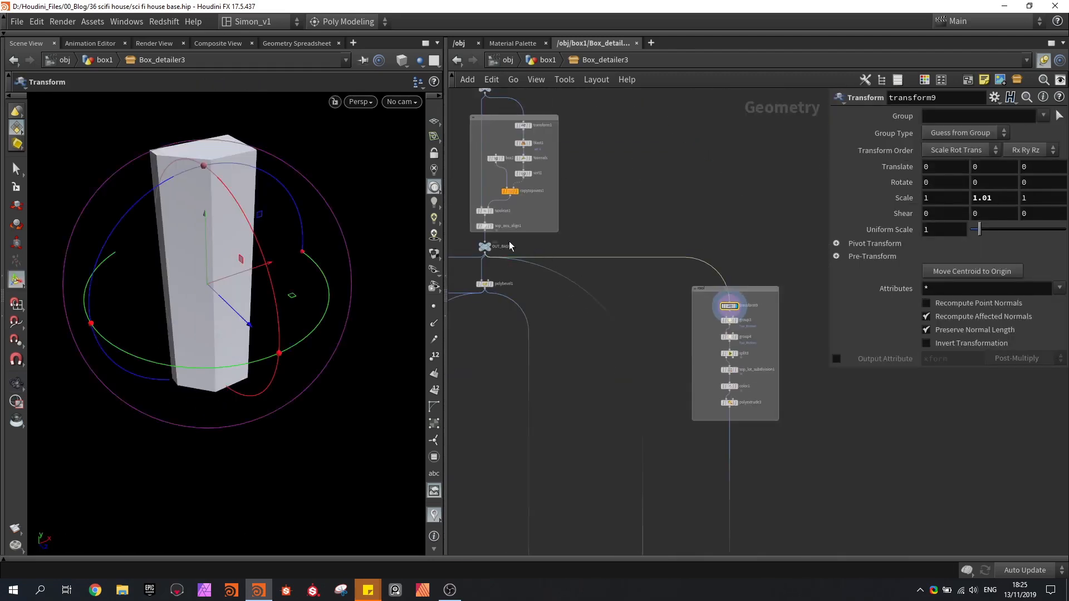
scroll(742, 299, "up", 4)
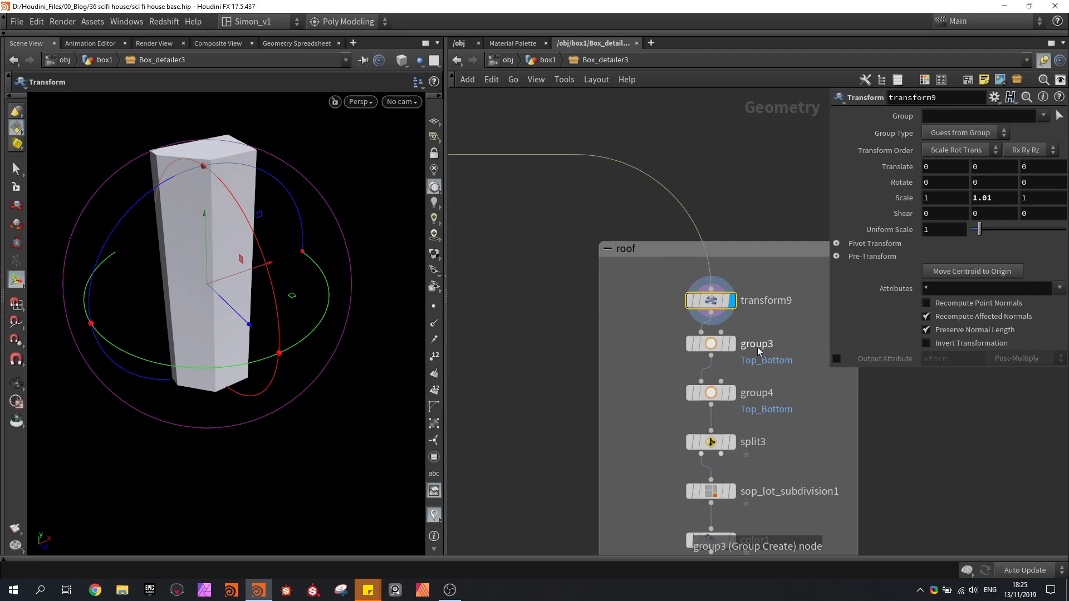
Step: Display group3 and group4 in the roof branch and inspect the box faces covered by the Top_Bottom group
middle_click_drag(757, 351, 737, 228)
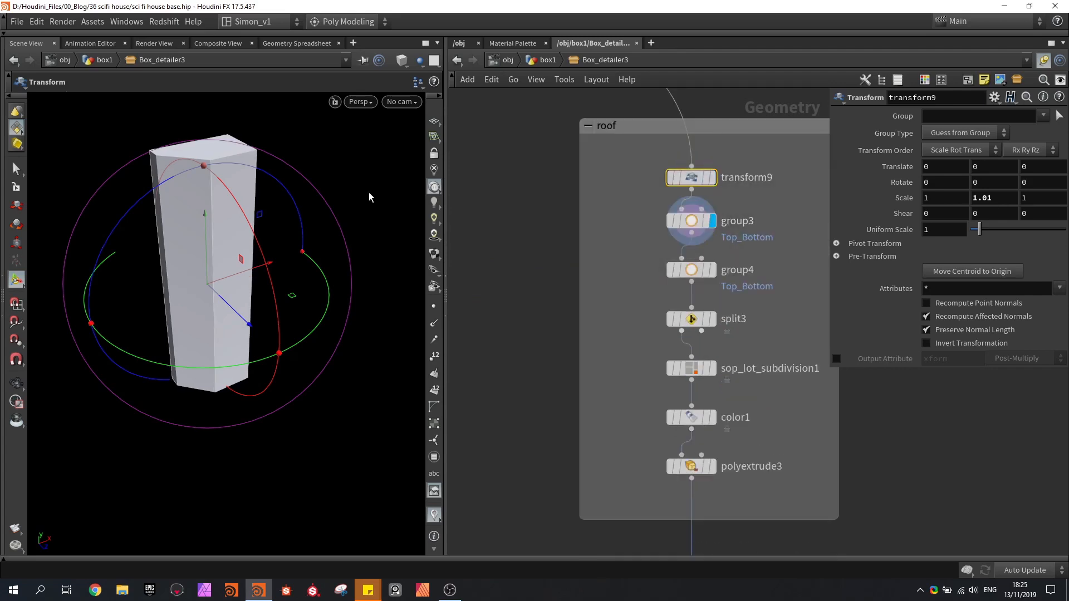
left_click(713, 274)
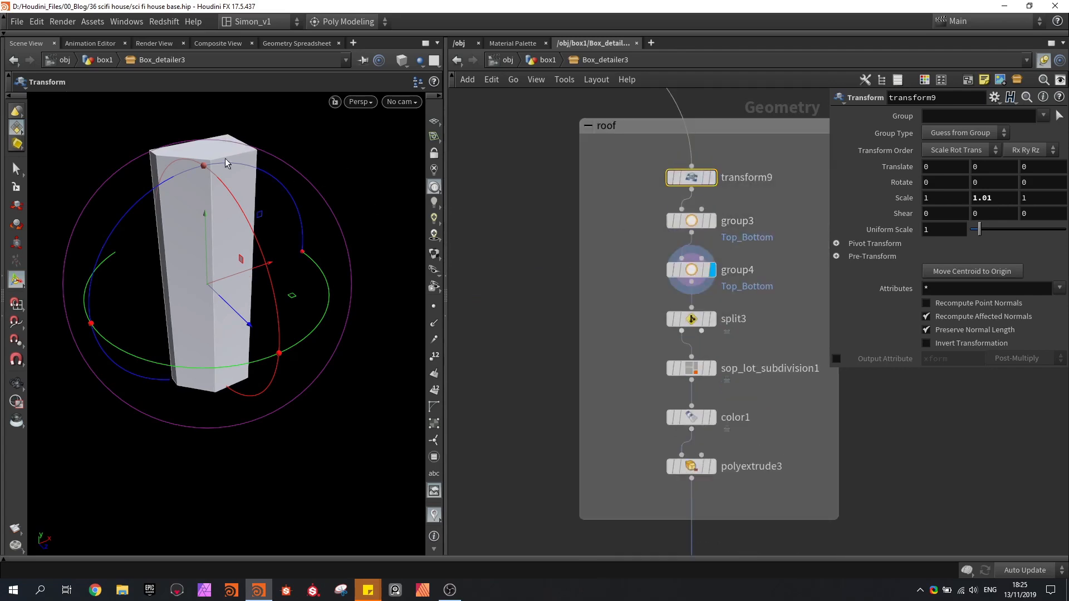
left_click_drag(290, 365, 287, 330, "alt")
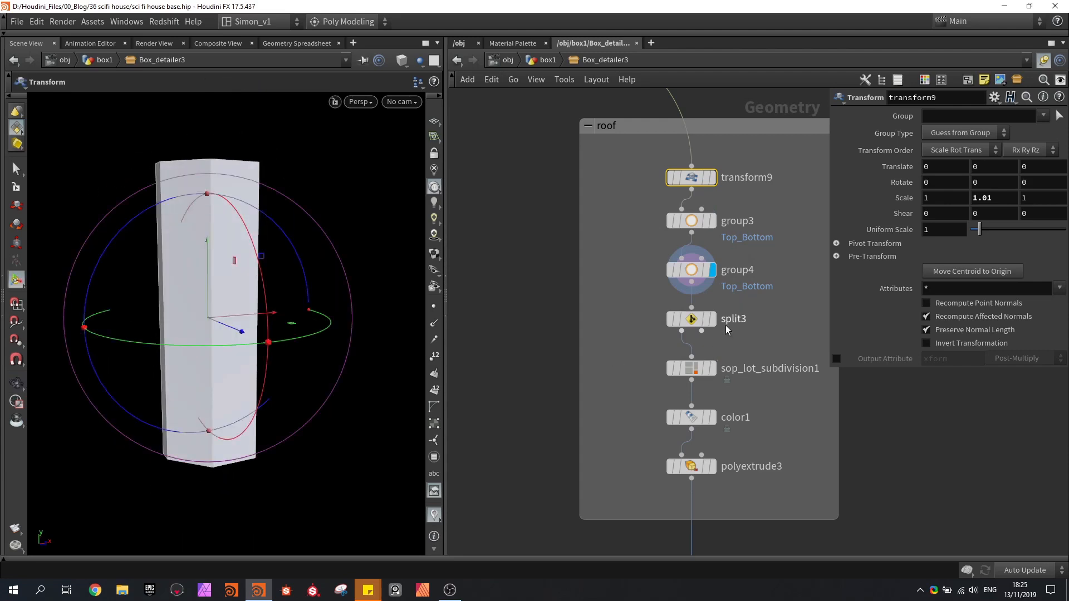
Step: Display split3 and view the separated Top_Bottom faces in wireframe
left_click(712, 319)
left_click(691, 318)
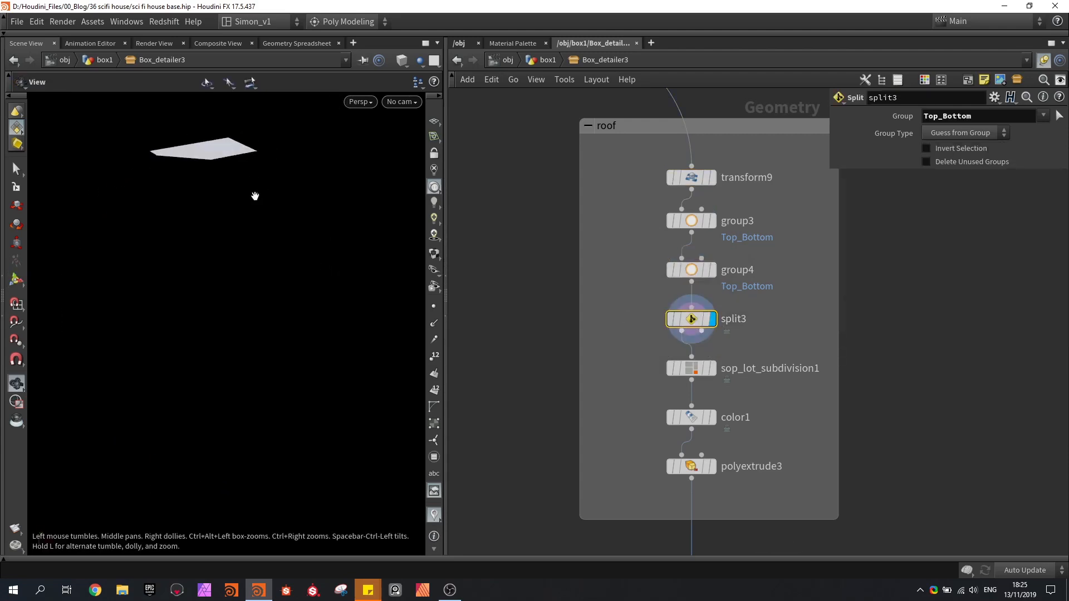
left_click_drag(255, 196, 272, 221)
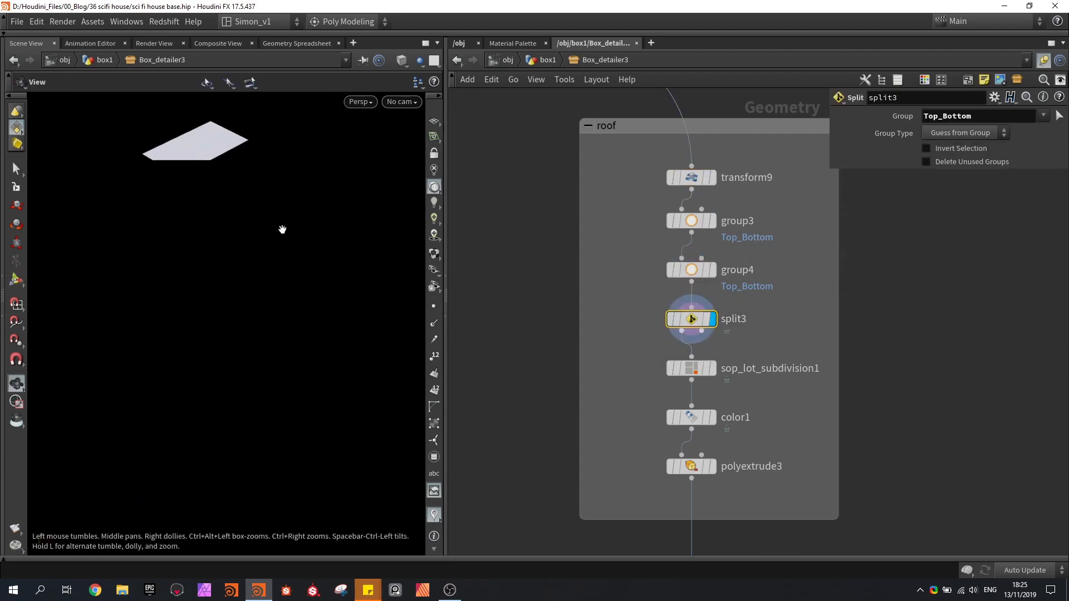
key("Return")
key("w")
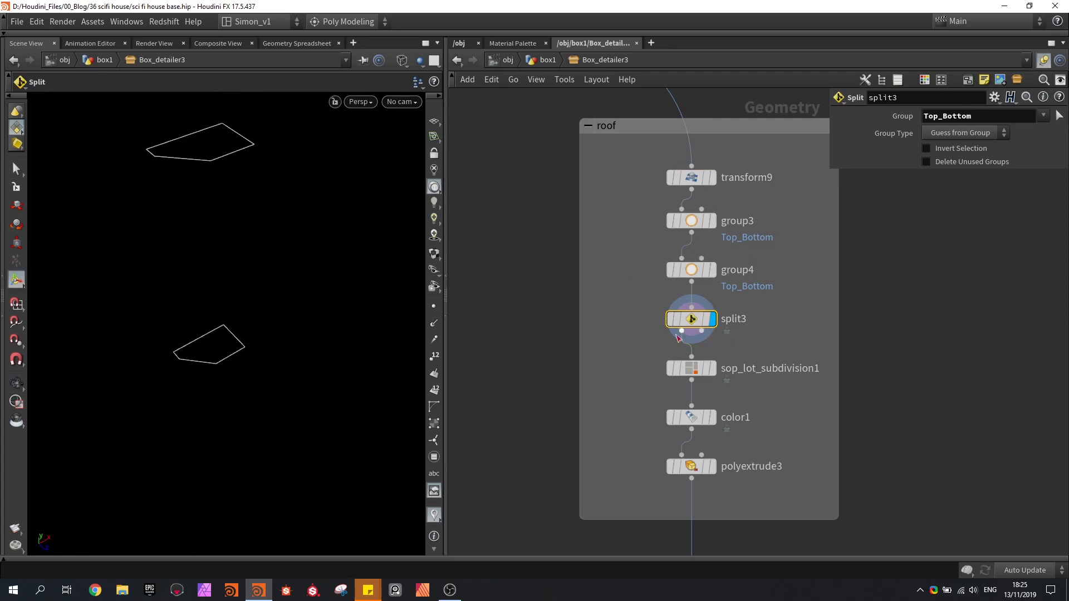
Step: Display sop_lot_subdivision1, inspect the subdivided faces and set its Minimum Lot Size to 0.627
left_click(712, 369)
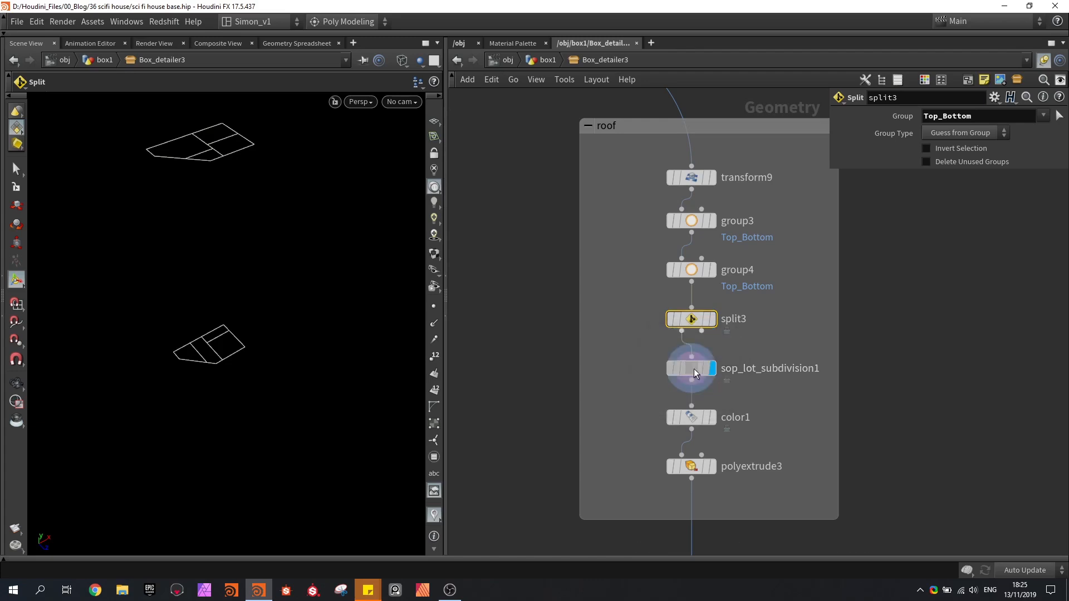
left_click(694, 368)
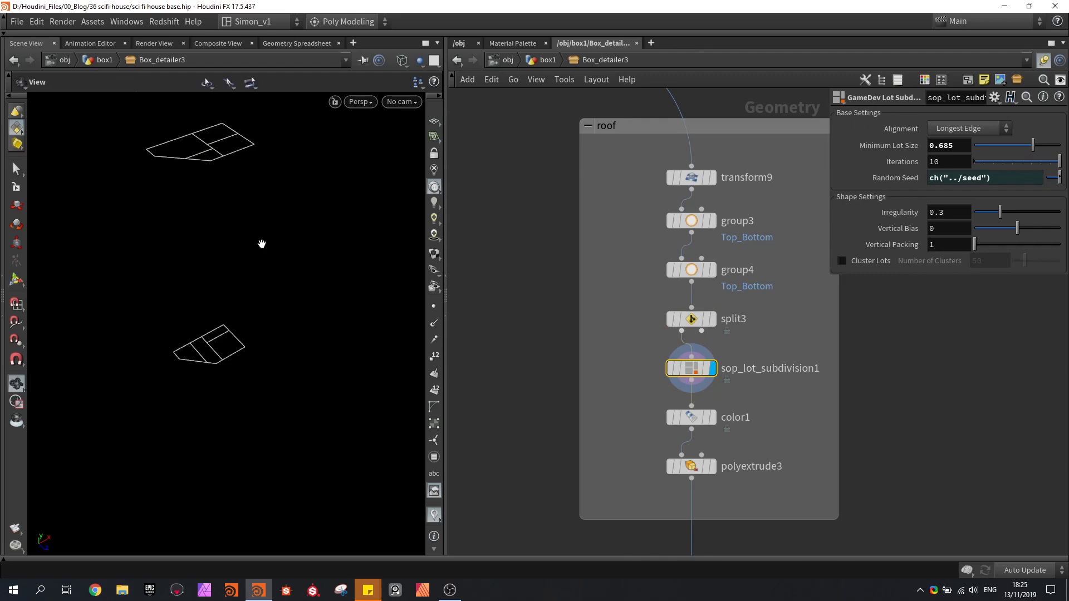
left_click_drag(260, 244, 260, 254, "alt")
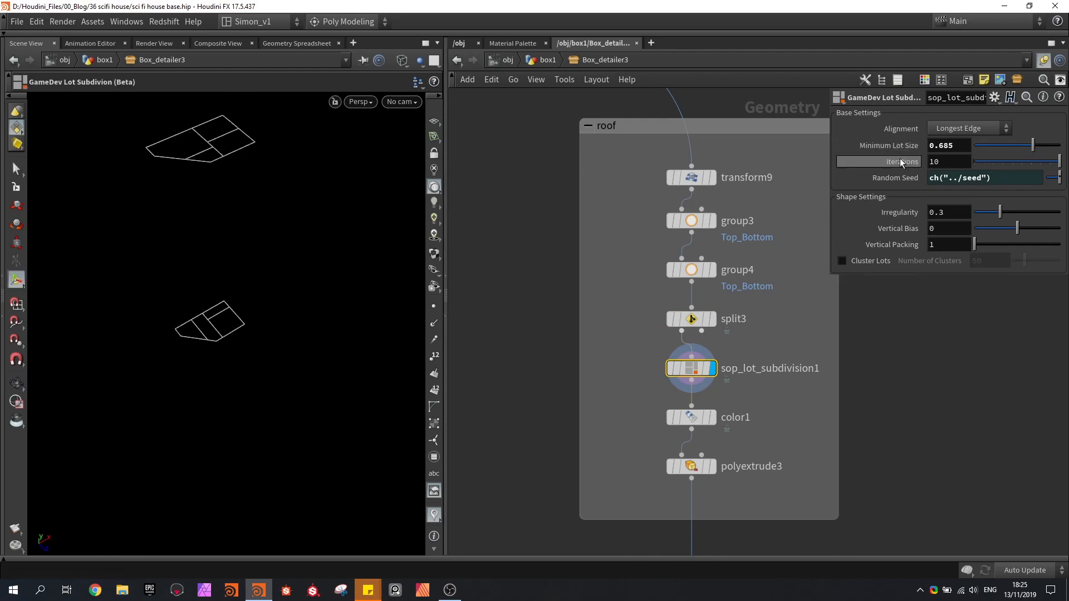
mouse_move(1032, 145)
left_mouse_down()
mouse_move(994, 146)
mouse_move(1038, 147)
left_mouse_up()
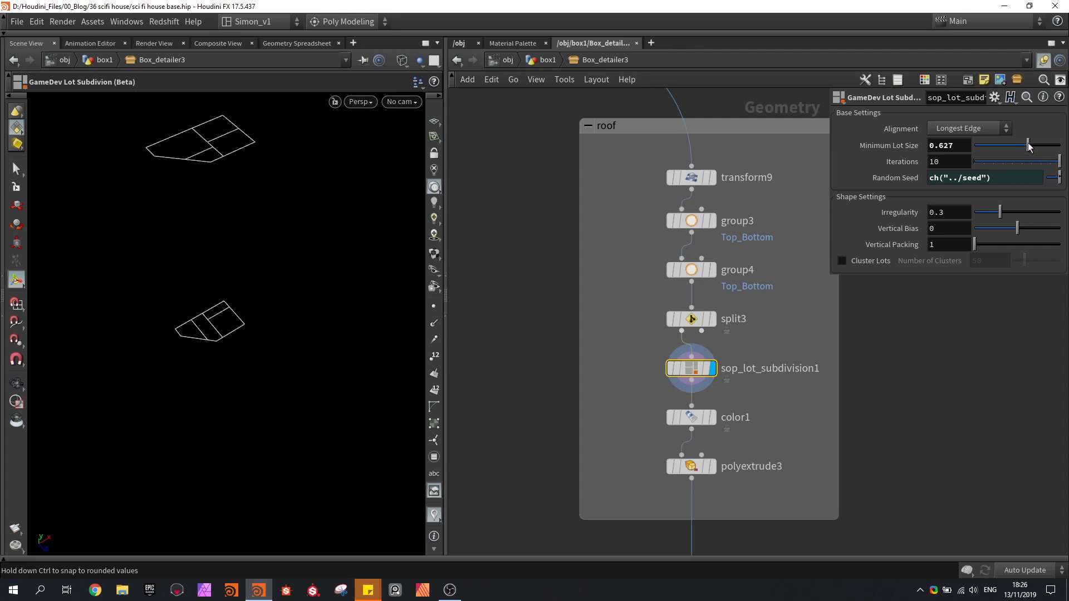
Step: Display color1 in shaded mode and inspect the random primitive colours on the roof panels up close
middle_click_drag(572, 300, 563, 238)
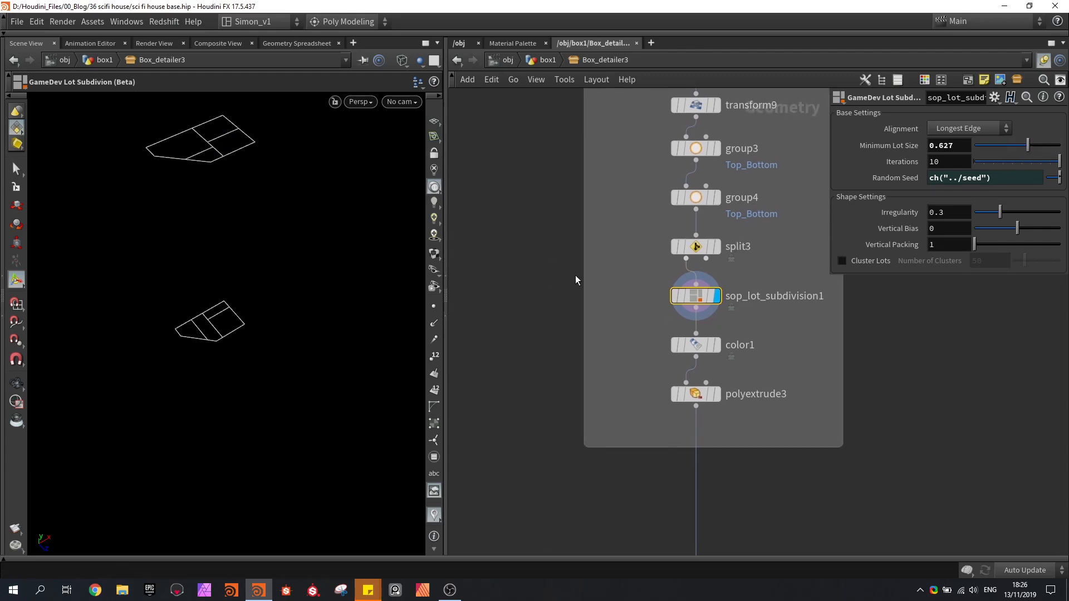
left_click(701, 345)
key("w")
scroll(198, 140, "up", 5)
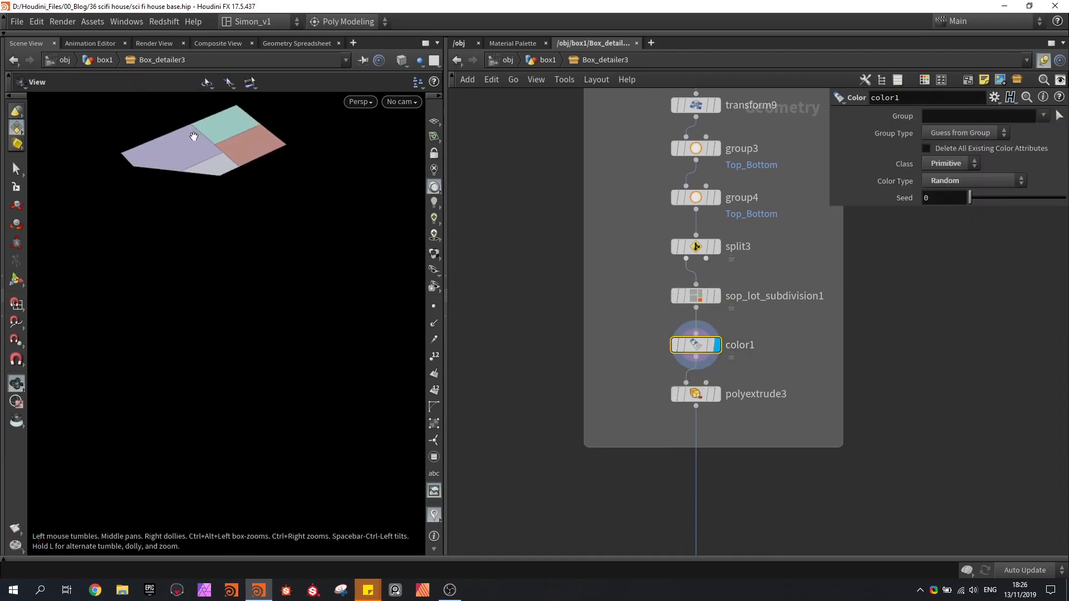
middle_click_drag(195, 151, 199, 228, "alt")
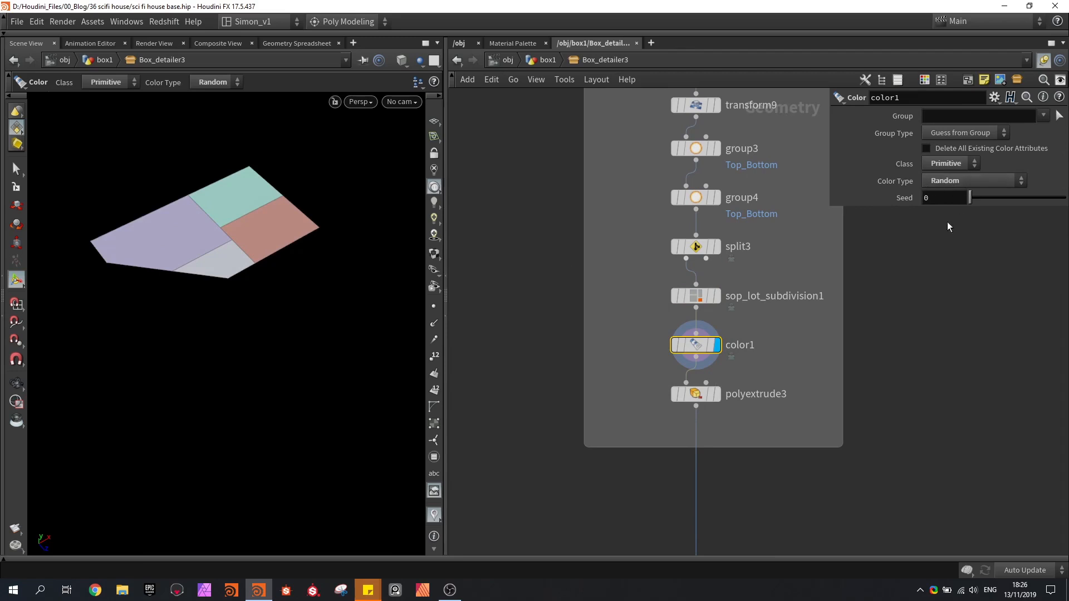
Step: Display polyextrude3, examine its Distance, Inset and Distance Scale settings, and inspect the extruded roof panels up close
left_click(717, 394)
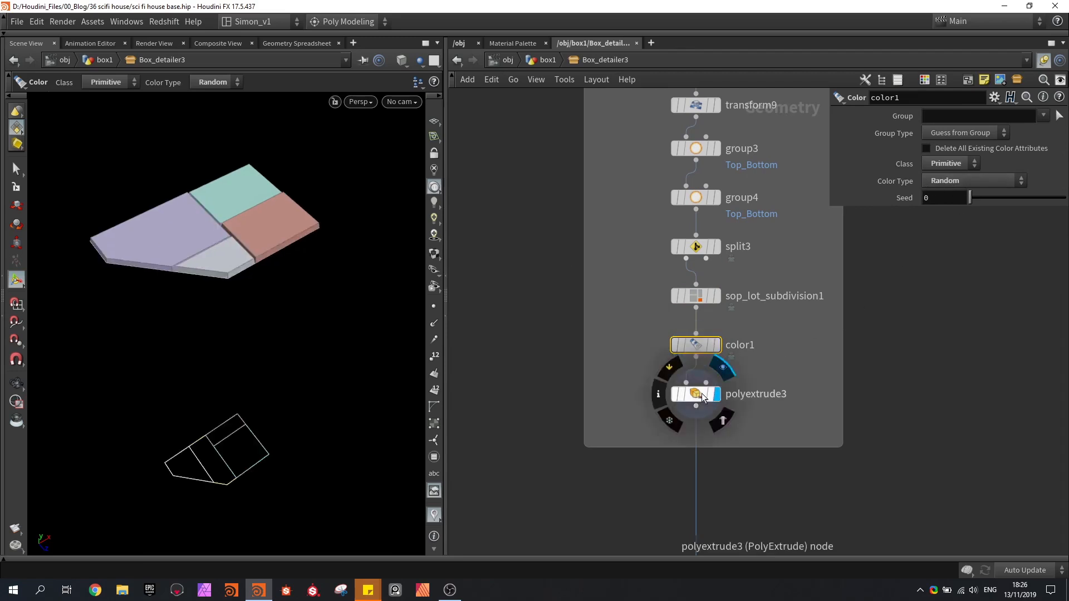
left_click(700, 397)
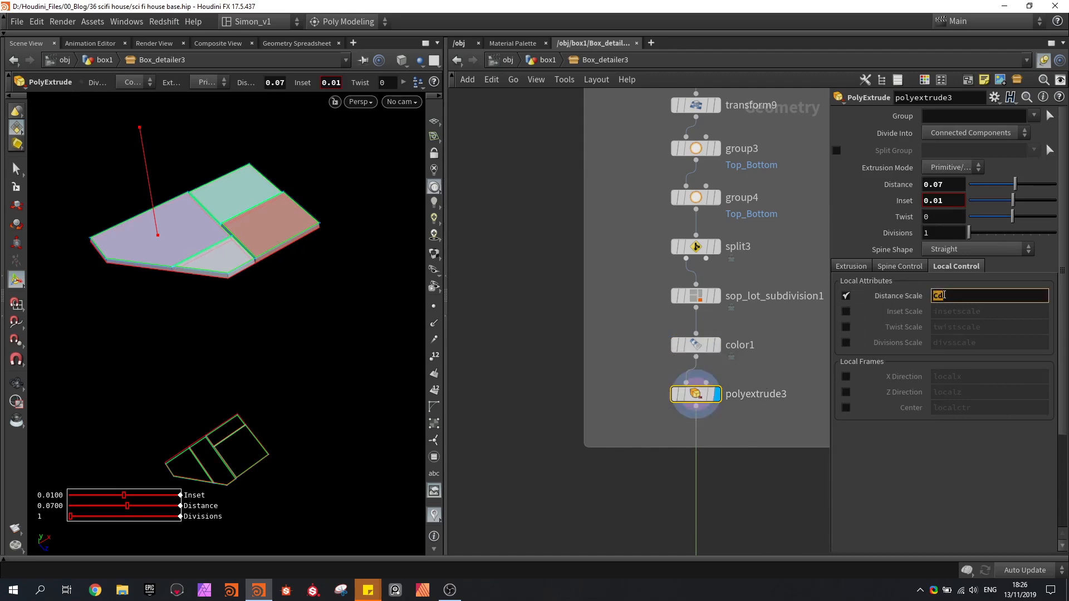
mouse_move(696, 343)
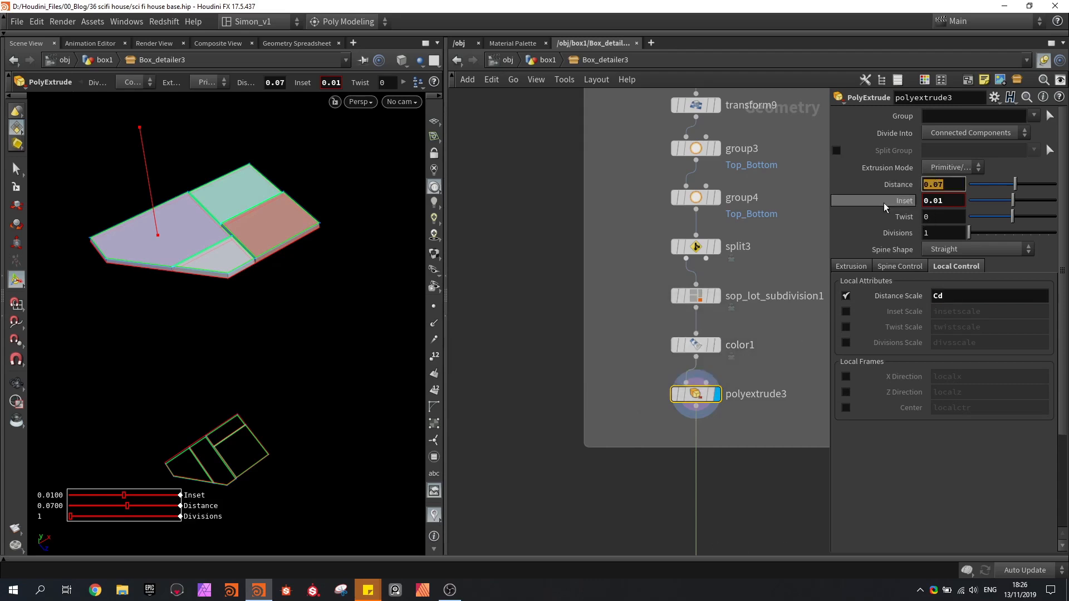
key("Escape")
left_click_drag(309, 262, 238, 258, "alt")
scroll(214, 207, "up", 5)
scroll(664, 311, "down", 5)
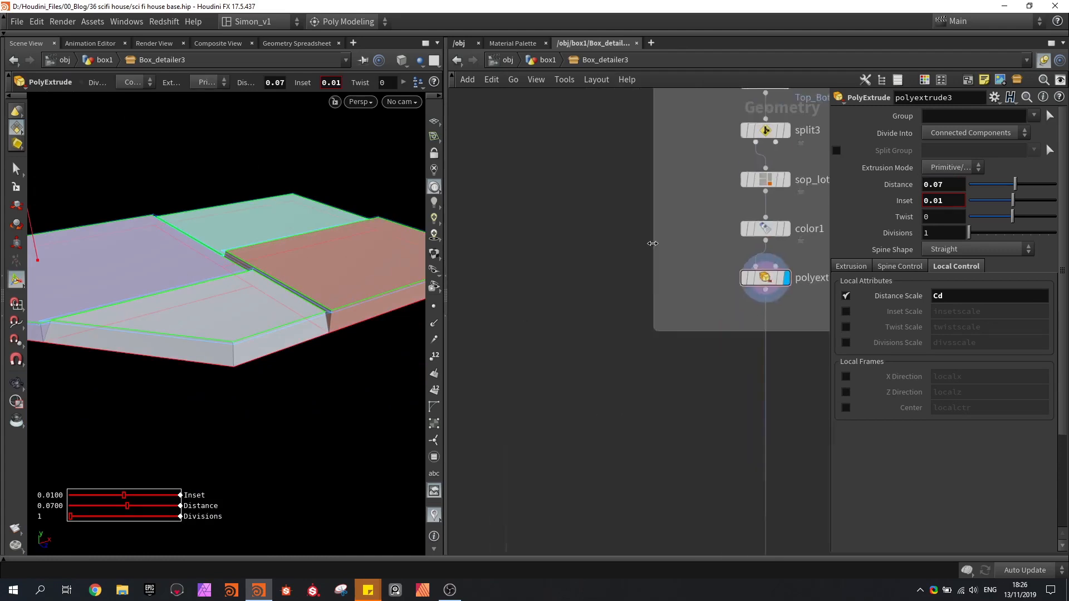
Step: Display output0, frame the finished detailed box and inspect it from another angle
middle_click_drag(664, 310, 692, 206)
scroll(692, 206, "down", 5)
scroll(620, 348, "up", 10)
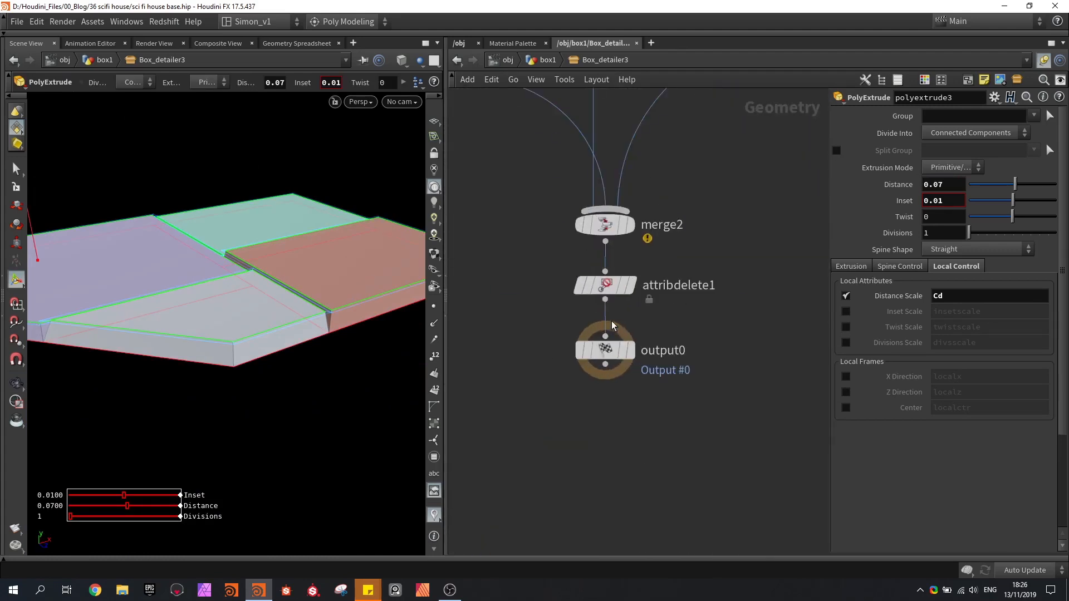
left_click(629, 350)
left_click(612, 352)
key("space+h")
left_click_drag(286, 322, 282, 299, "alt")
key("Return")
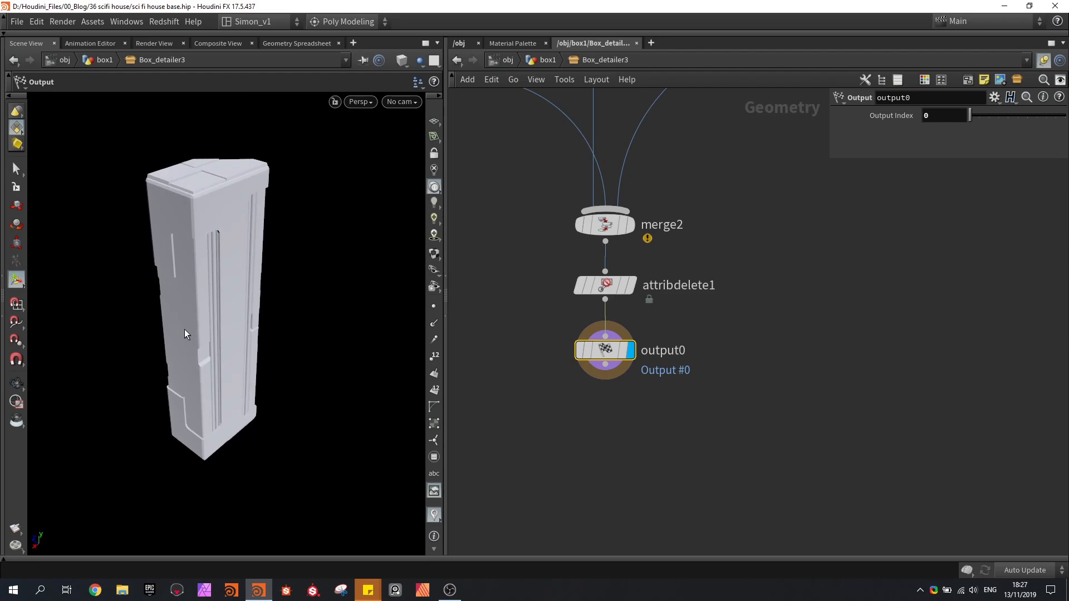
Step: Return to the box1 level and select Box_detailer3 to examine the Global Seed parameter it exposes
left_click(533, 58)
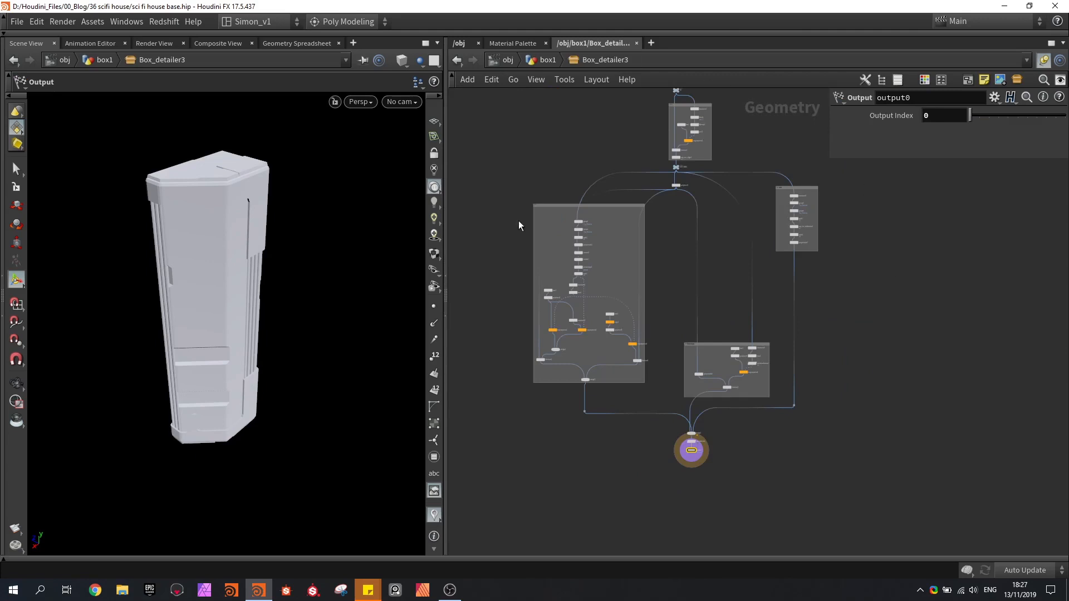
left_click(547, 61)
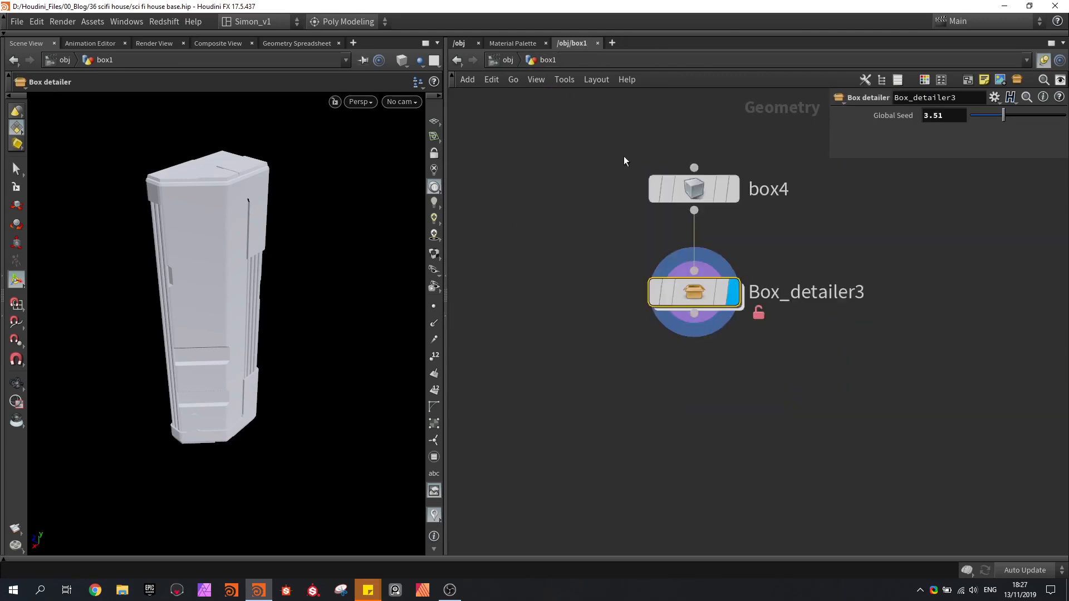
left_click(706, 285)
mouse_move(704, 286)
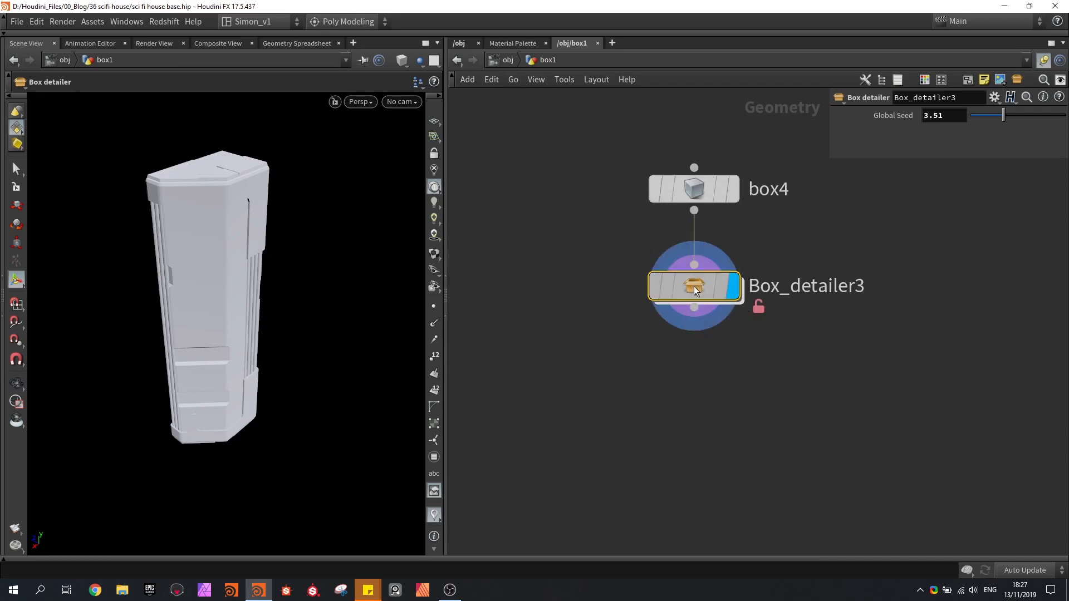
Step: Go back inside Box_detailer3, select all of its nodes and open the Box_detailer operator type properties
double_click(693, 286)
scroll(694, 286, "down", 3)
left_click_drag(847, 428, 521, 161)
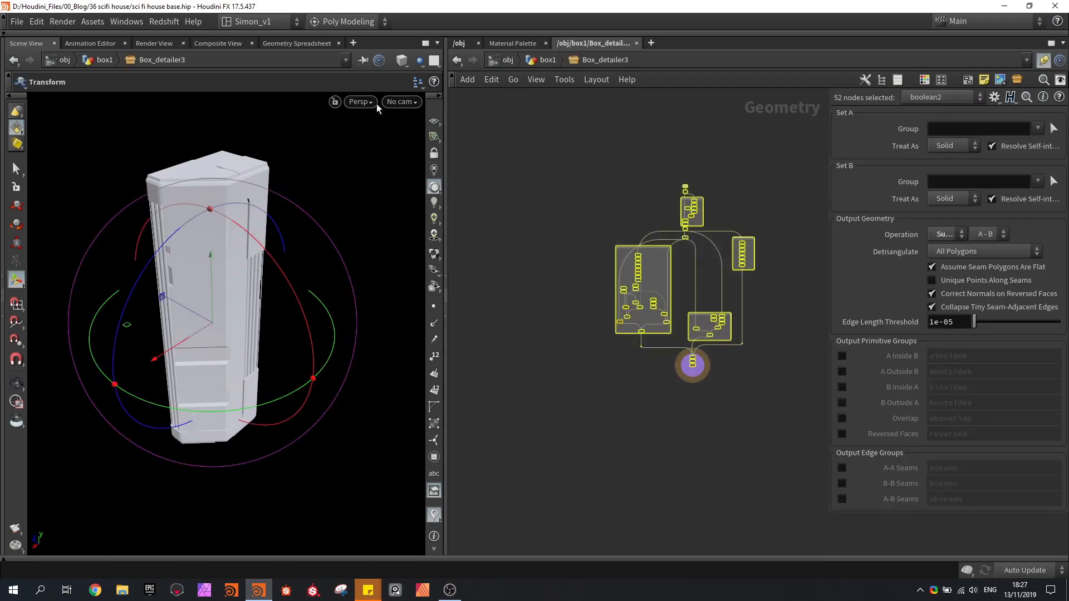
left_click(93, 21)
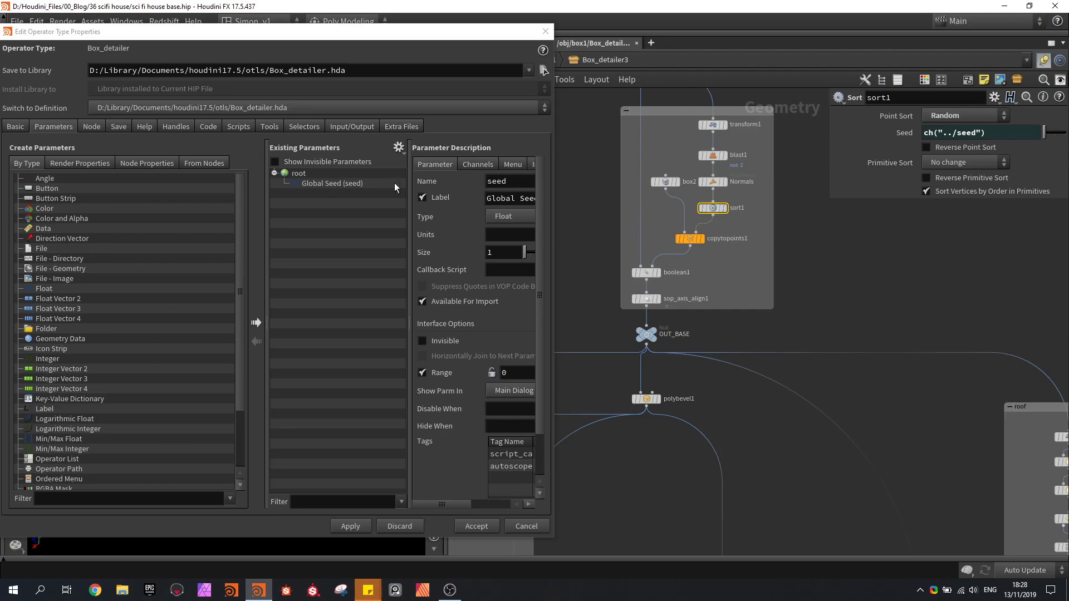
Step: Examine how the Seed of sort1 references the asset's Global Seed parameter
scroll(706, 217, "up", 3)
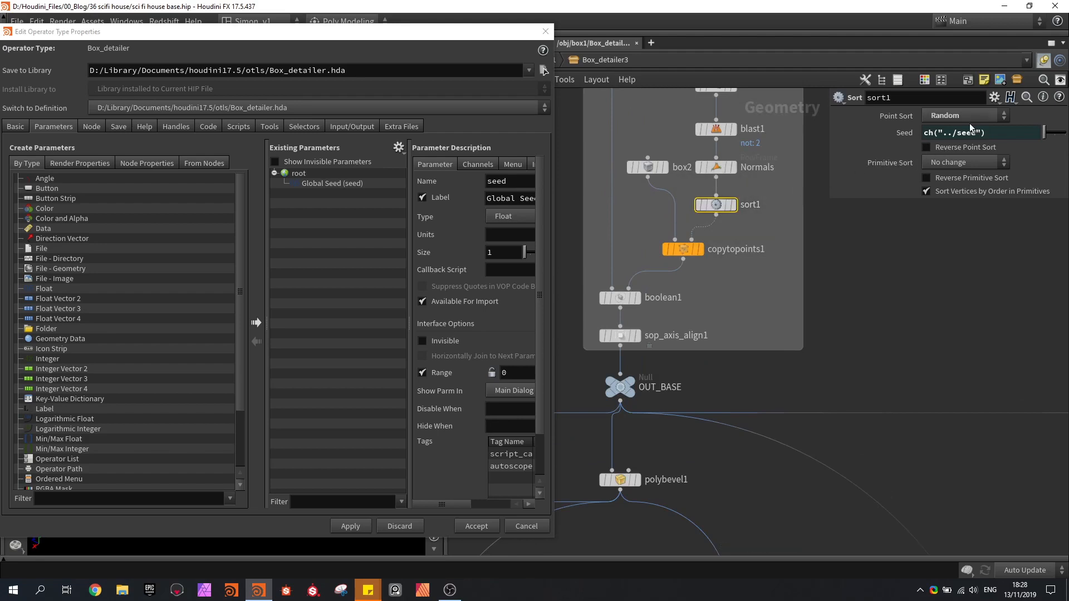
left_click(722, 211)
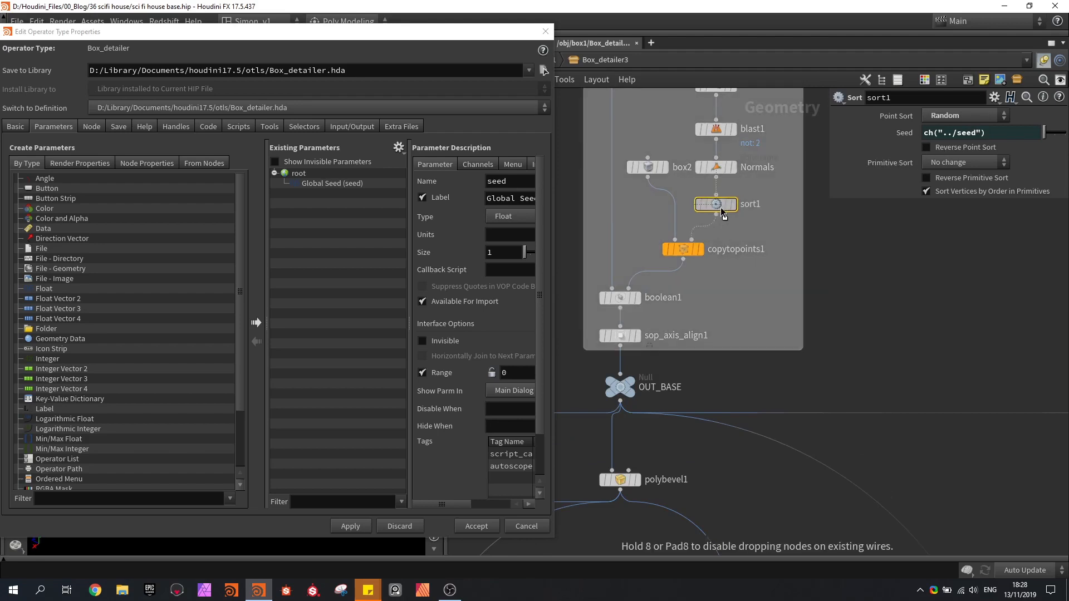
left_click_drag(836, 137, 812, 342)
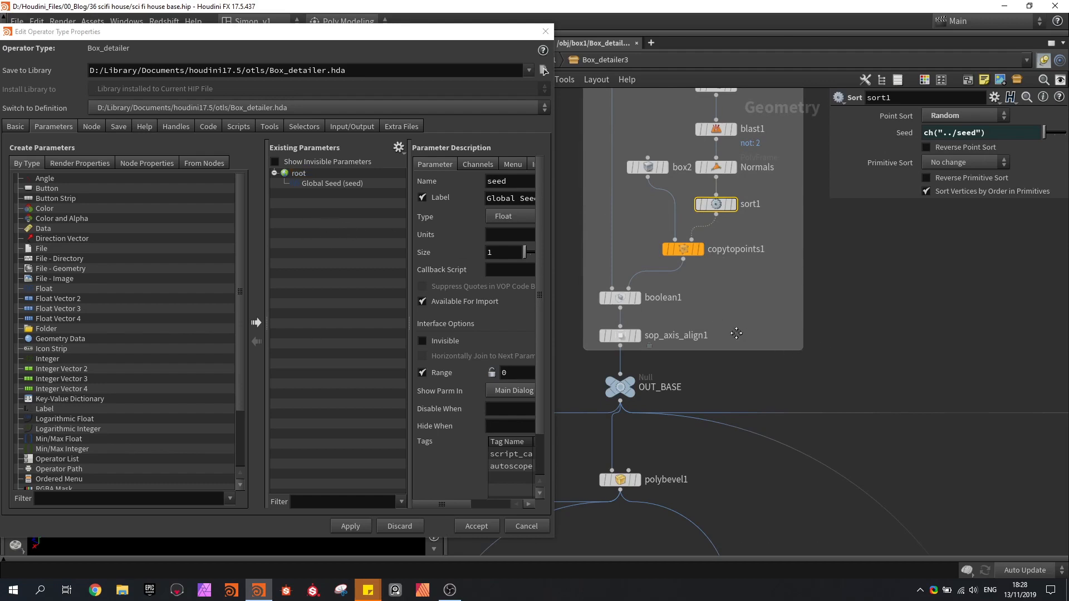
Step: Select scatter1 and examine how its Global Seed references the asset's seed parameter
middle_click_drag(733, 332, 768, 282)
scroll(768, 284, "down", 4)
middle_click_drag(584, 473, 768, 332)
scroll(717, 369, "up", 5)
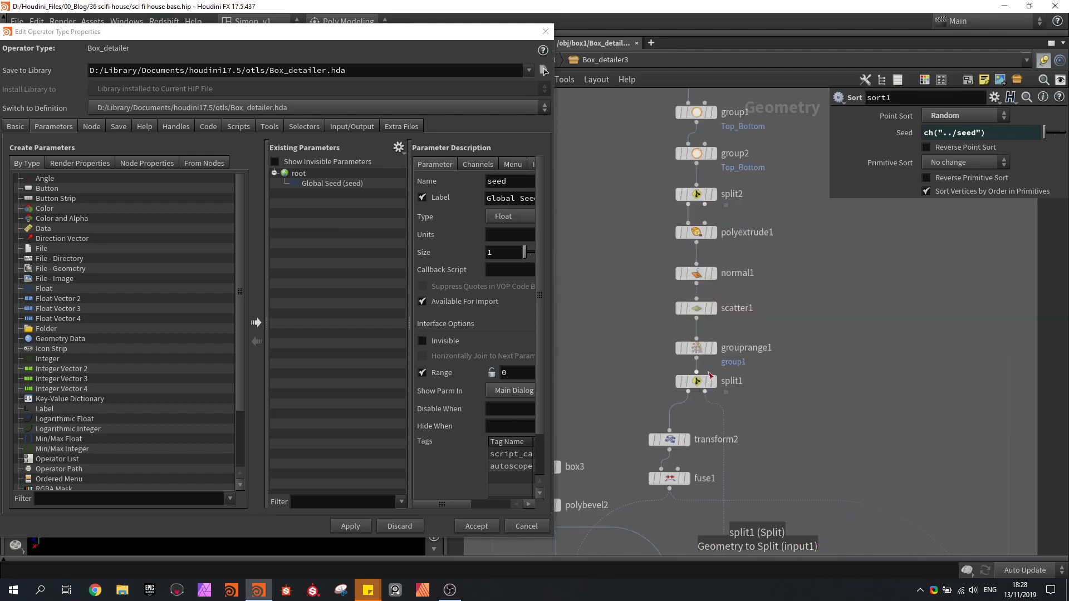
left_click(696, 308)
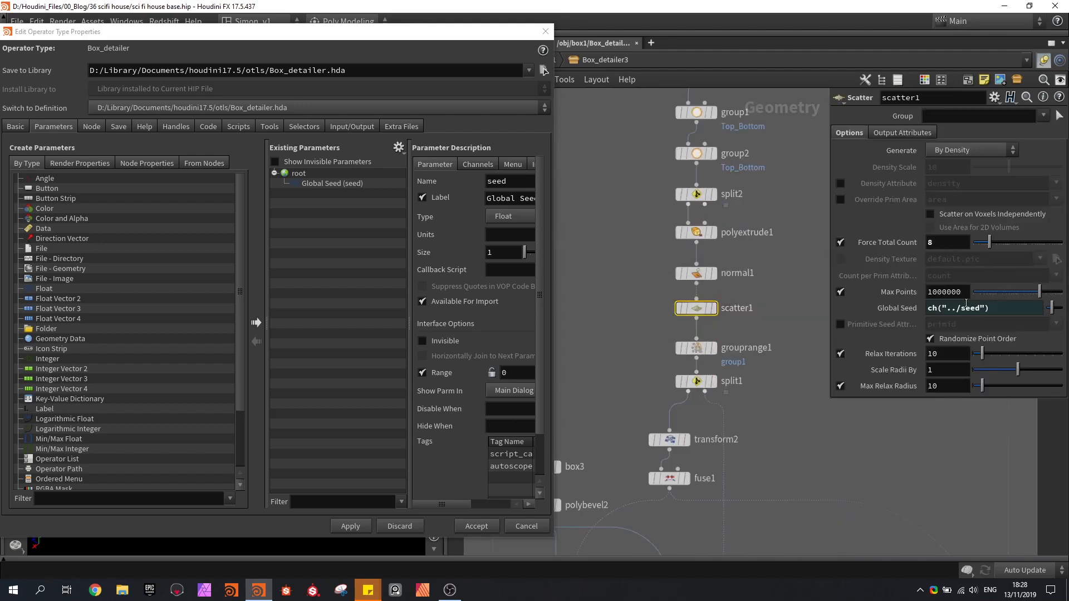
middle_click_drag(771, 432, 765, 411)
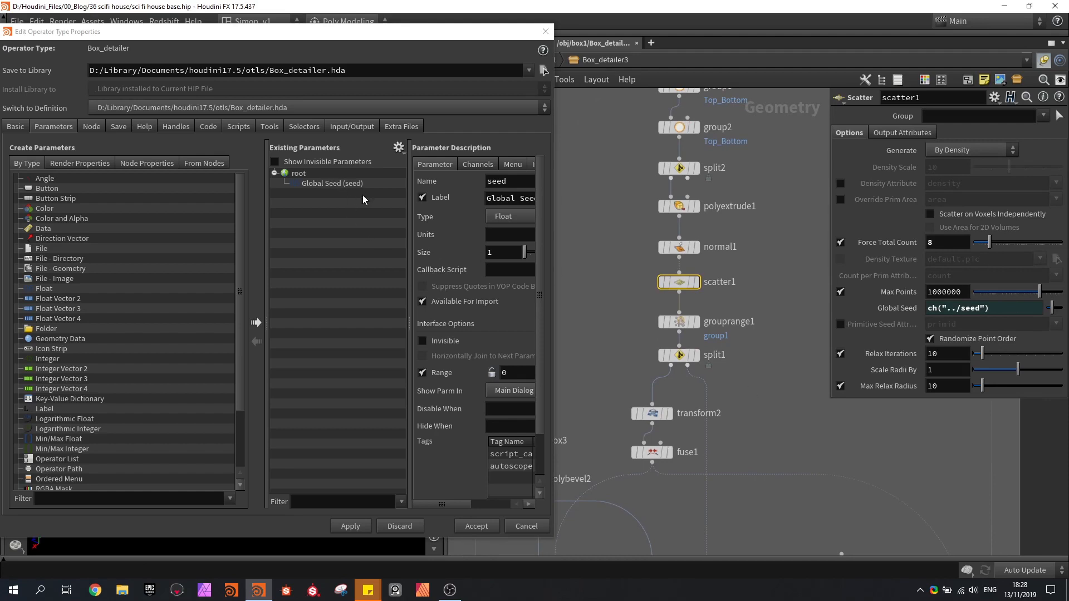
Step: Promote the Minimum Lot Size of sop_lot_subdivision1 in the roof group to an asset parameter under Global Seed and accept the changes
scroll(774, 367, "down", 5)
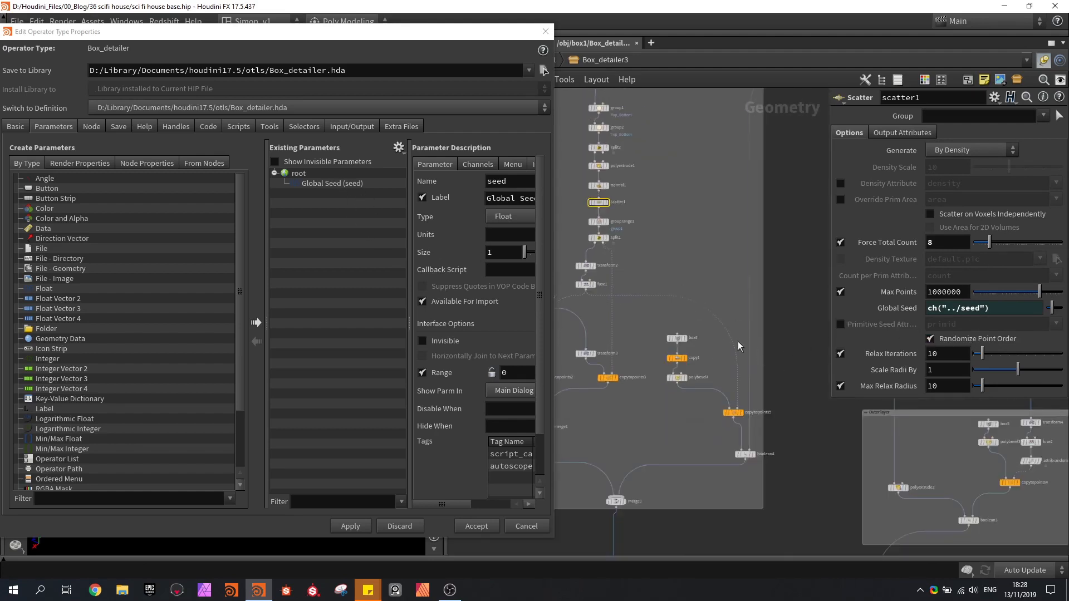
middle_click_drag(786, 363, 651, 273)
scroll(651, 275, "down", 2)
middle_click_drag(798, 272, 658, 305)
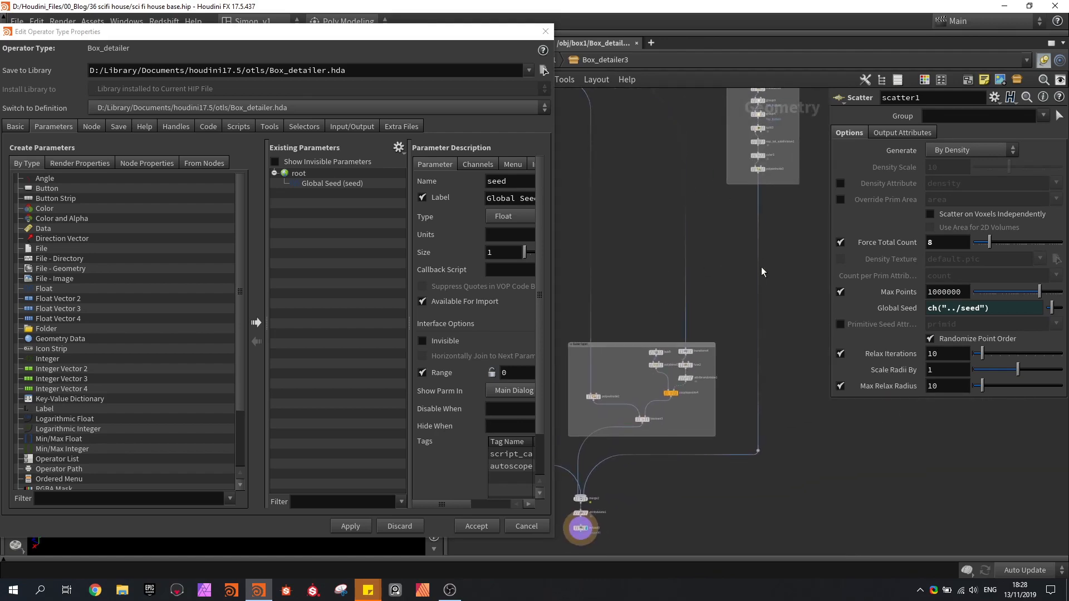
middle_click_drag(757, 257, 716, 366)
scroll(721, 226, "up", 5)
left_click(698, 296)
mouse_move(702, 305)
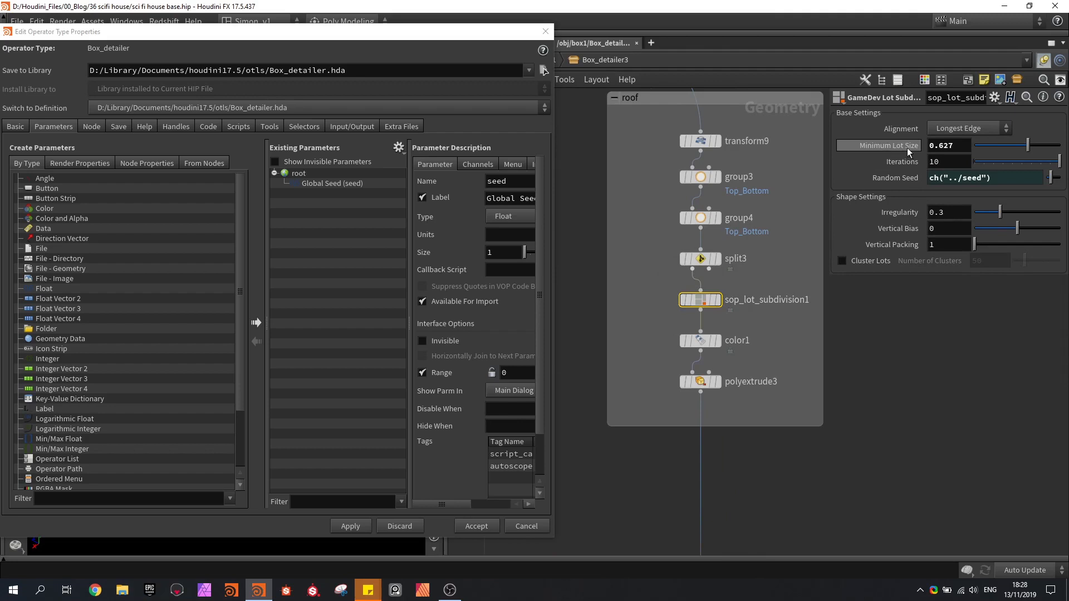
left_click_drag(907, 151, 304, 183)
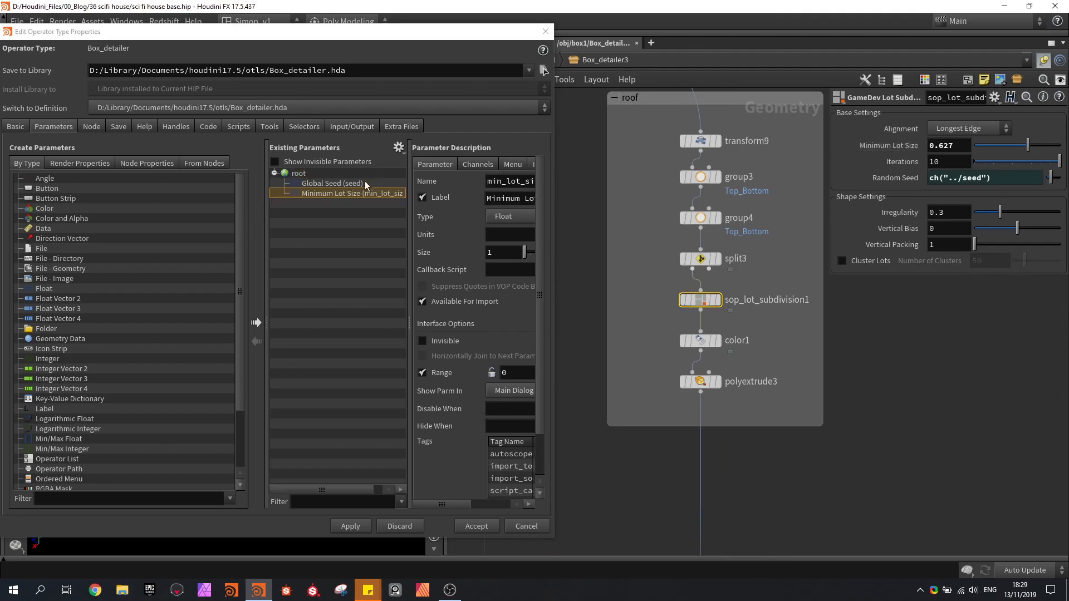
left_click(350, 527)
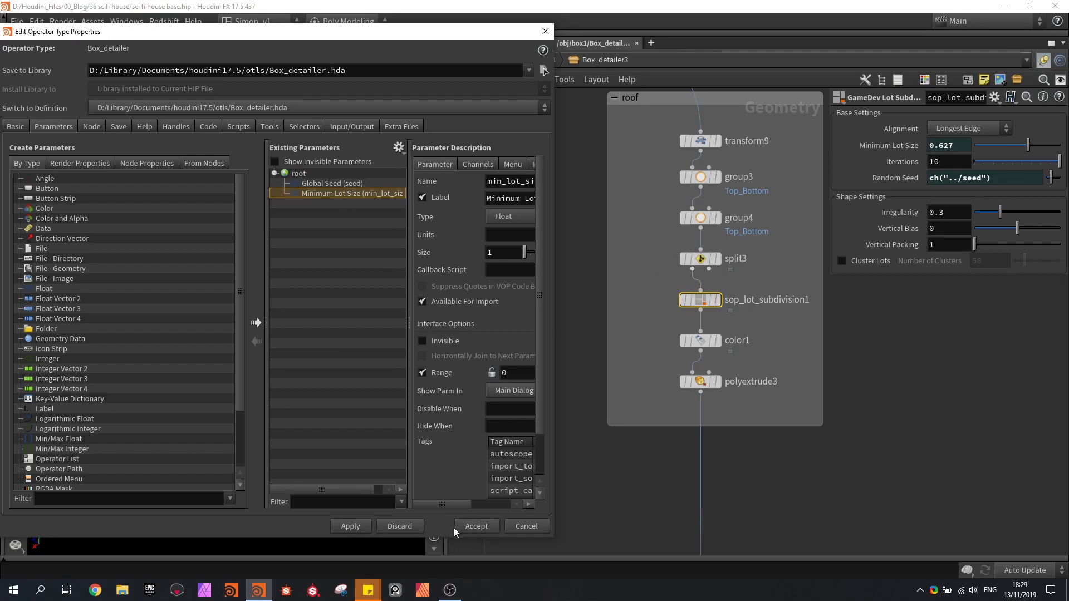
left_click(475, 528)
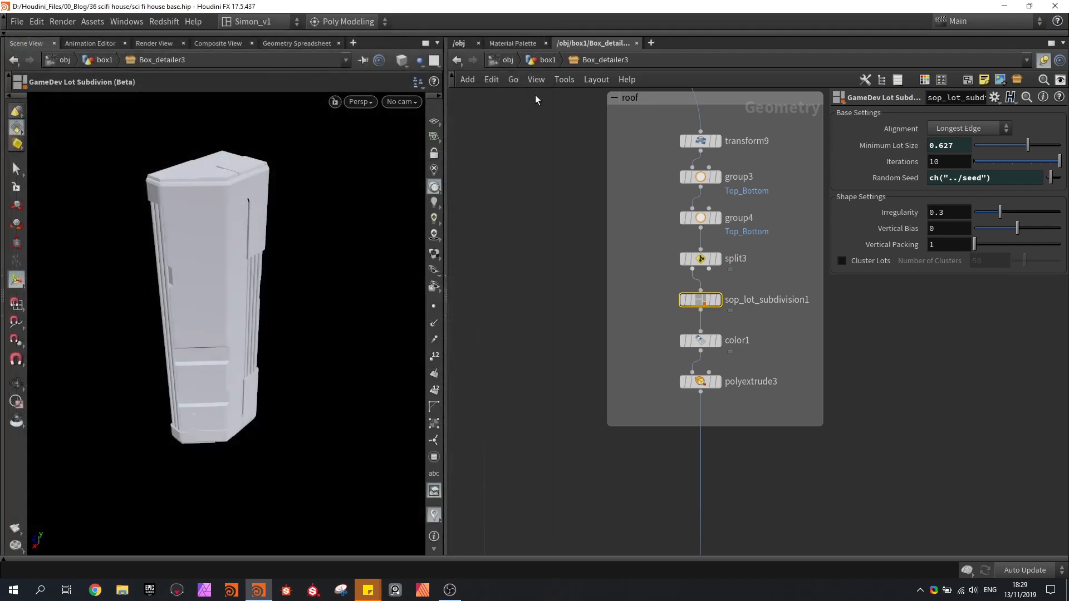
Step: Return to the box1 level, set Box_detailer3's Minimum Lot Size to 0.409 and save the scene
key("u")
key("ctrl+s")
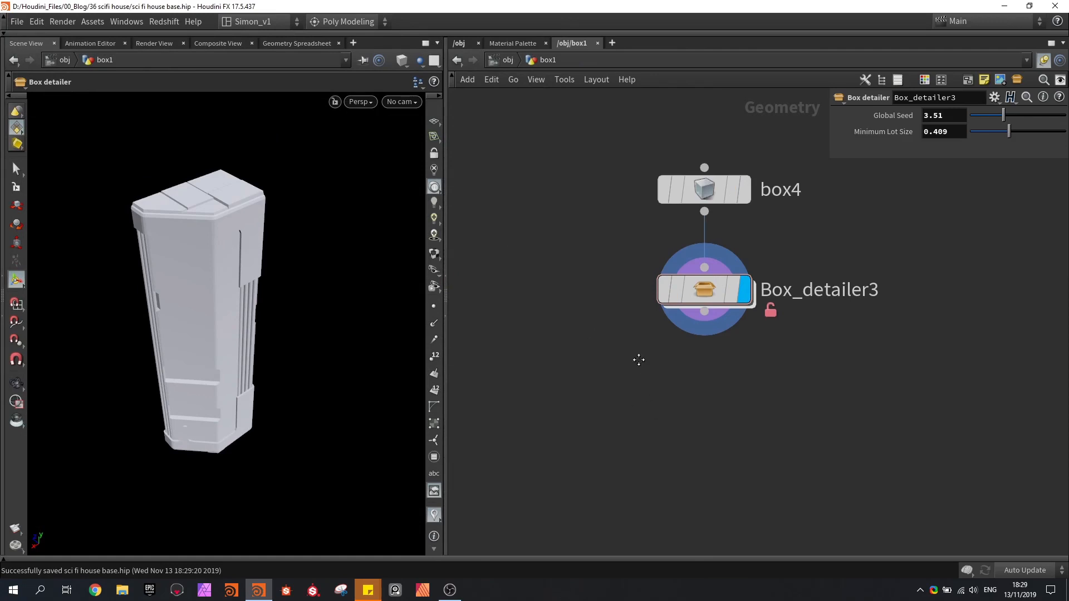
Step: Display add1 in the Base of building group and examine its point settings
scroll(646, 378, "down", 3)
middle_click_drag(663, 401, 633, 291)
scroll(622, 267, "down", 2)
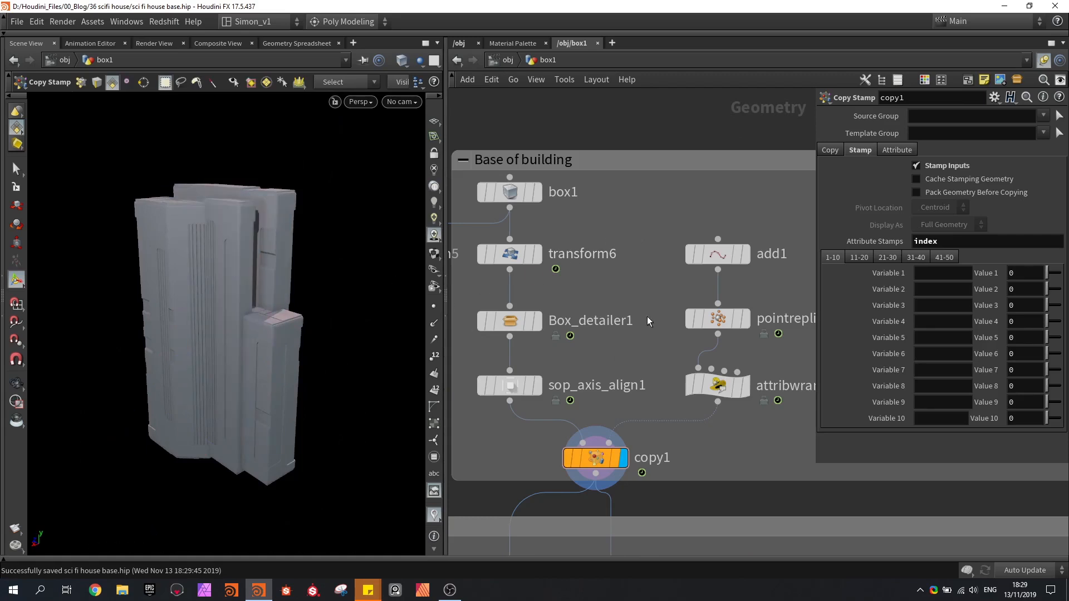
left_click(746, 254)
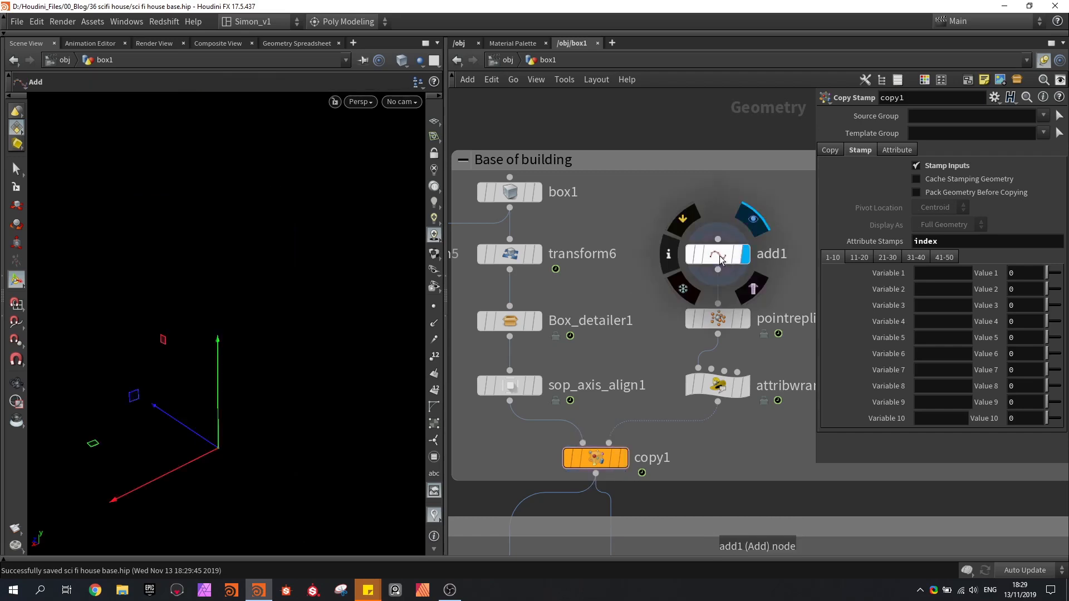
left_click(718, 255)
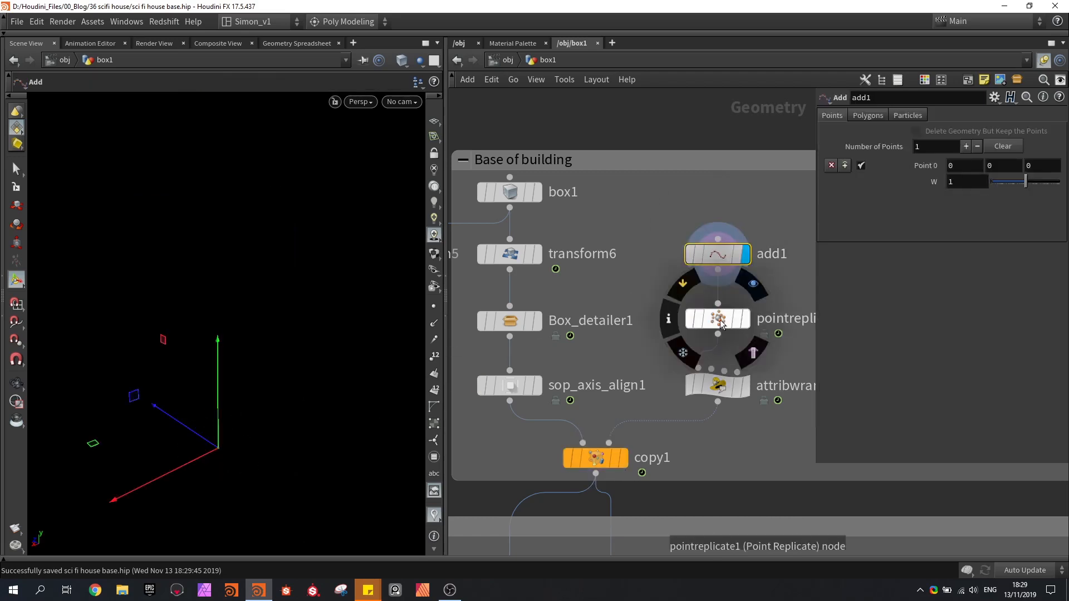
Step: Display pointreplicate1, examine its Points per Point, Shape and Seed settings, and check the timeline that drives the $F seed
left_click(746, 319)
left_click(711, 321)
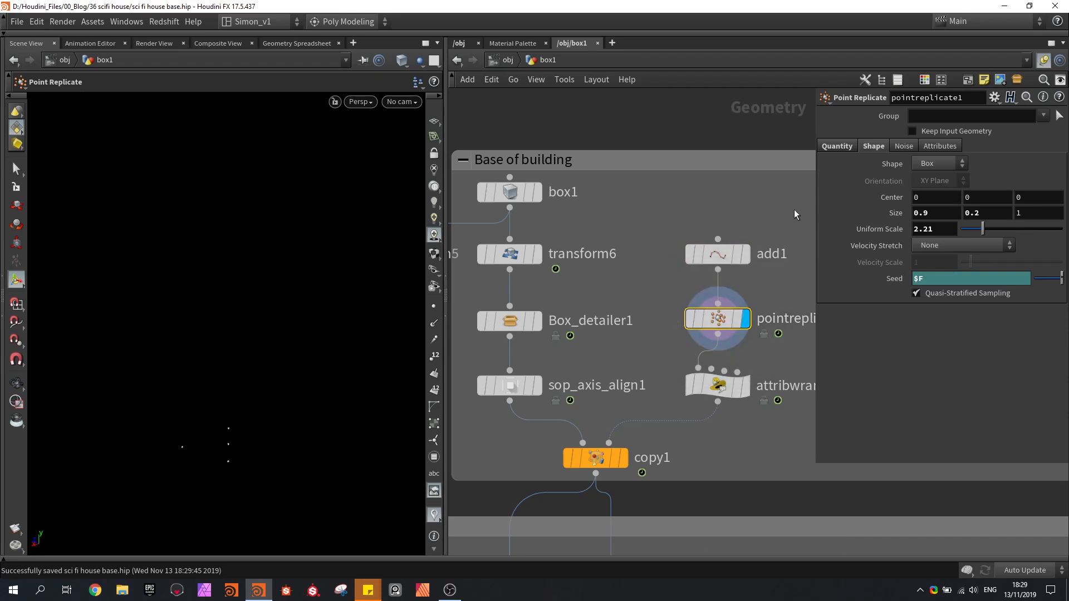
left_click(837, 146)
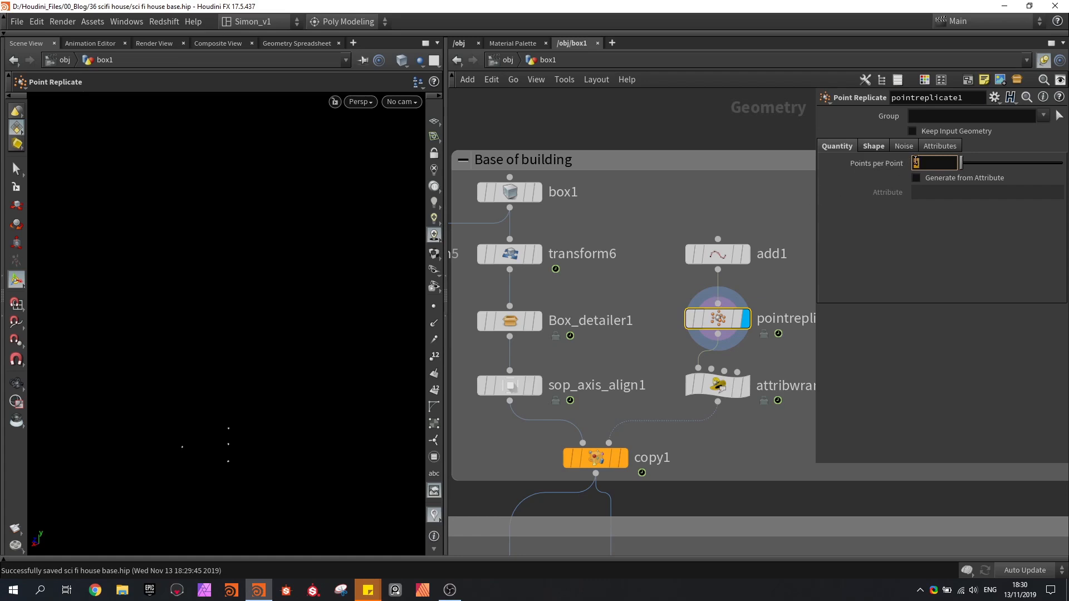
left_click(873, 147)
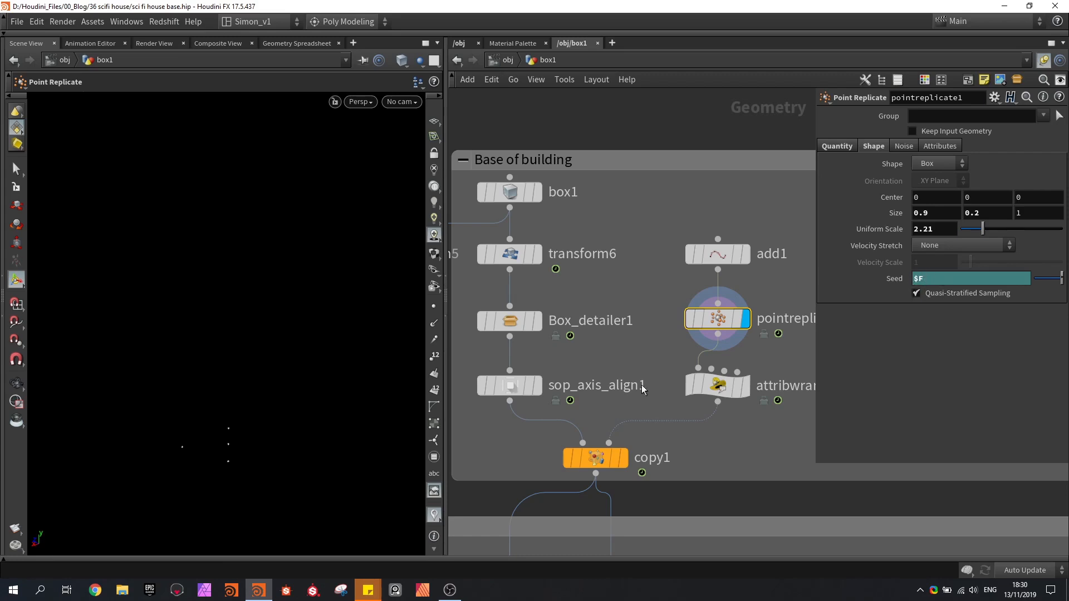
left_click(29, 559)
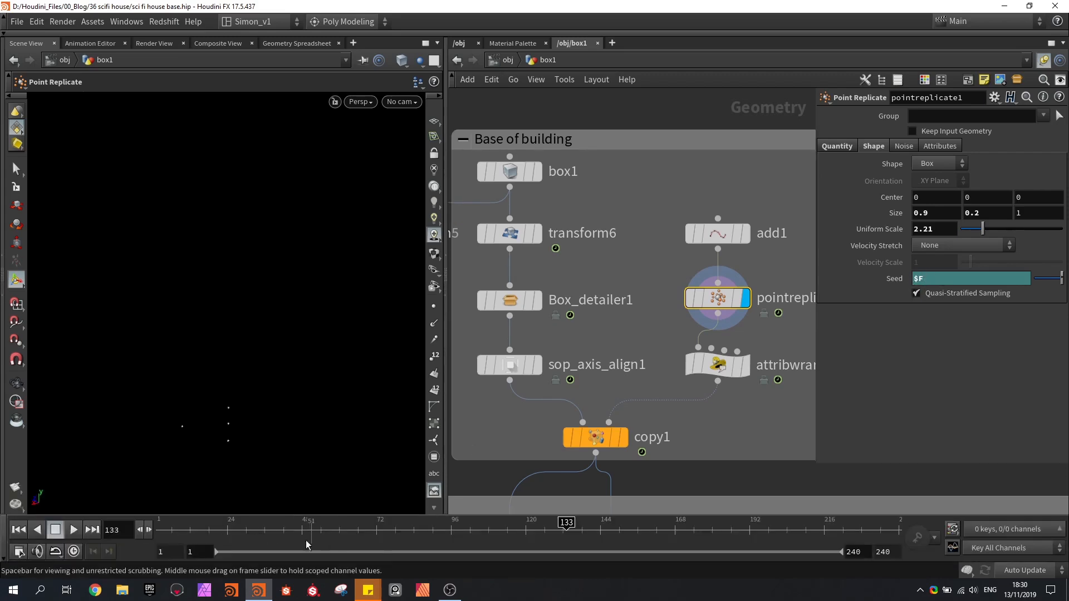
left_click(3, 551)
Step: Display attribwrangle1, examine its index expression and check the index values per point in the geometry spreadsheet
left_click(718, 384)
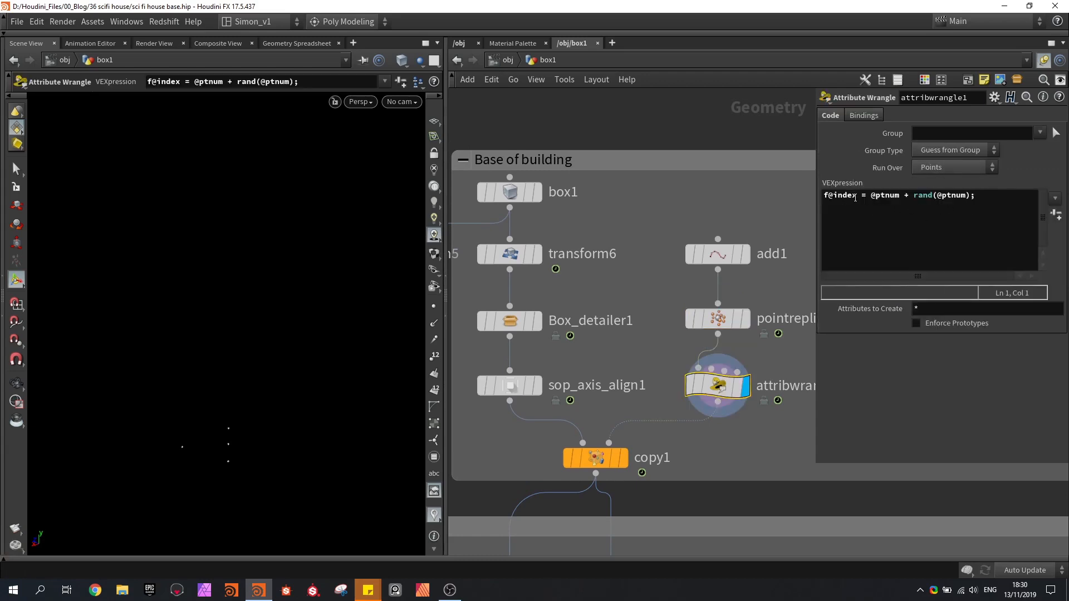
left_click_drag(858, 196, 823, 196)
left_click(876, 195)
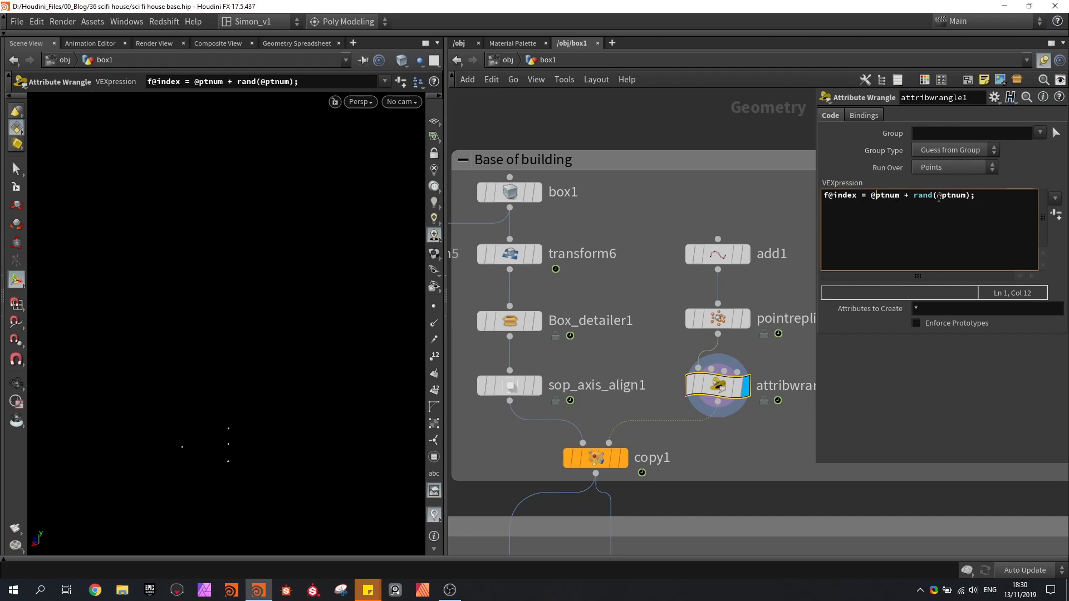
left_click(295, 44)
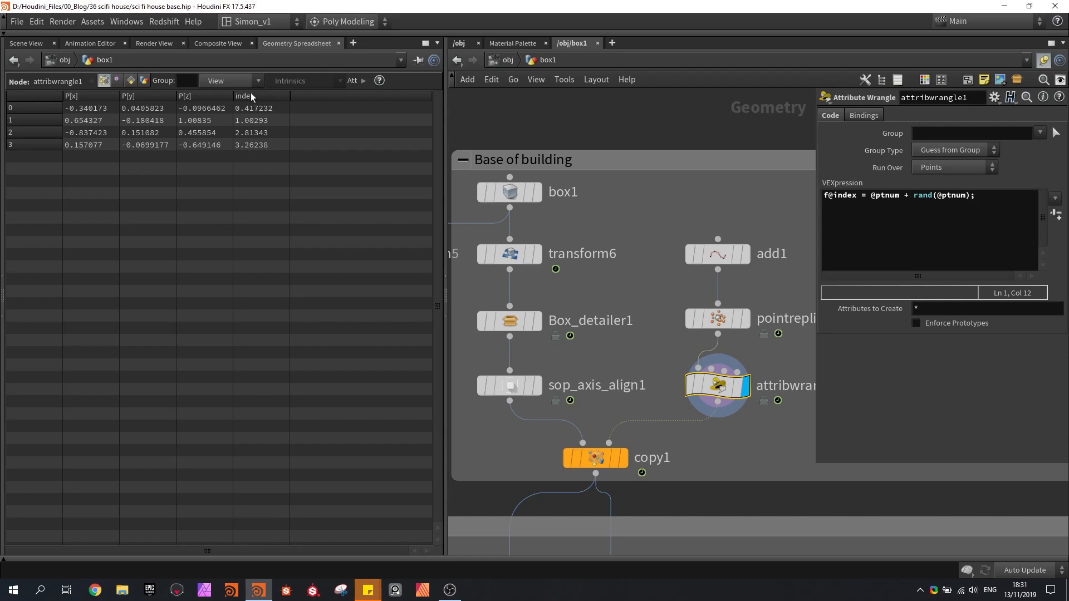
left_click(25, 44)
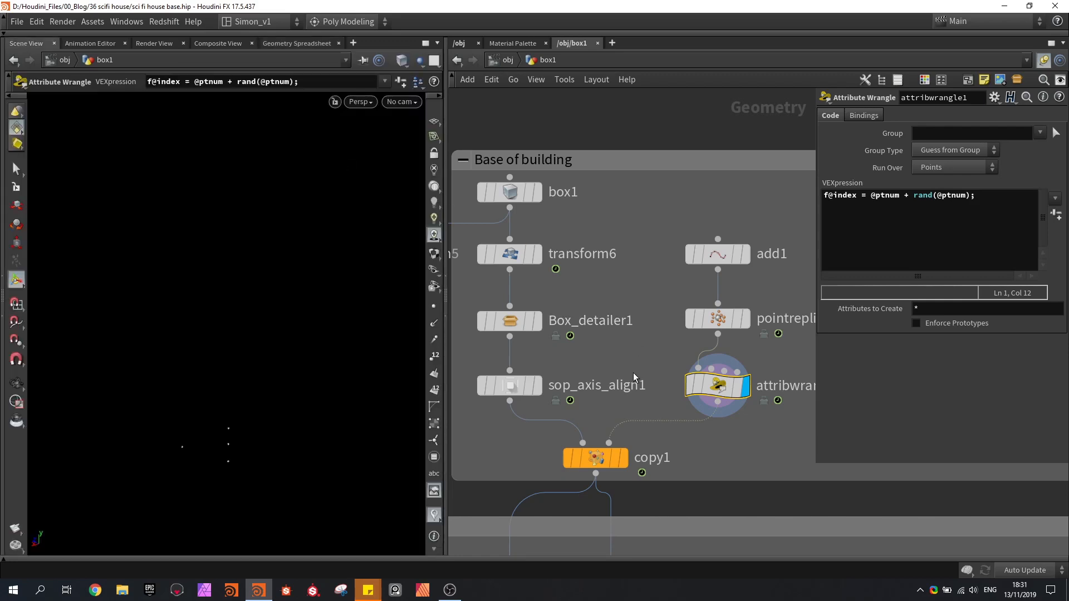
Step: Display copy1 and compare its Stamp Inputs and Attribute Stamps settings with the index attribute defined in attribwrangle1
middle_click_drag(633, 372, 656, 334)
left_click(647, 421)
left_click(621, 421)
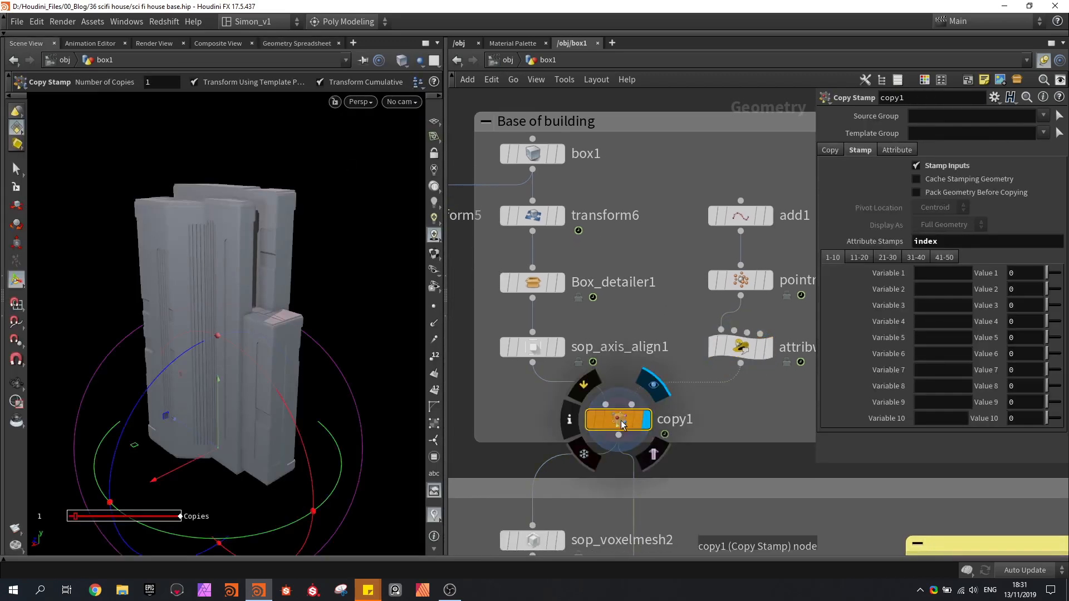
key("Return")
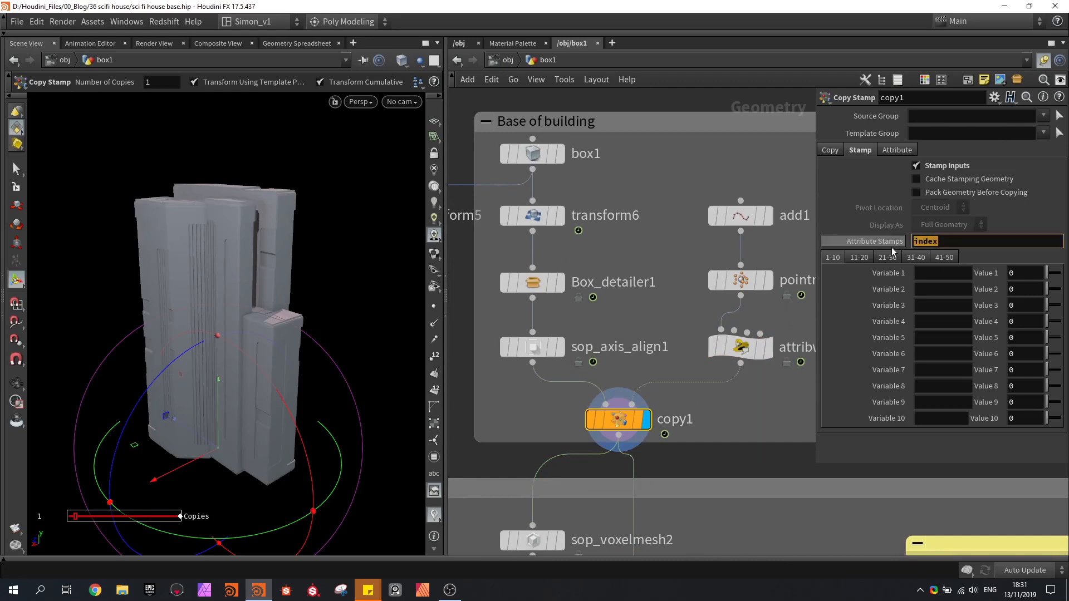
left_click(745, 352)
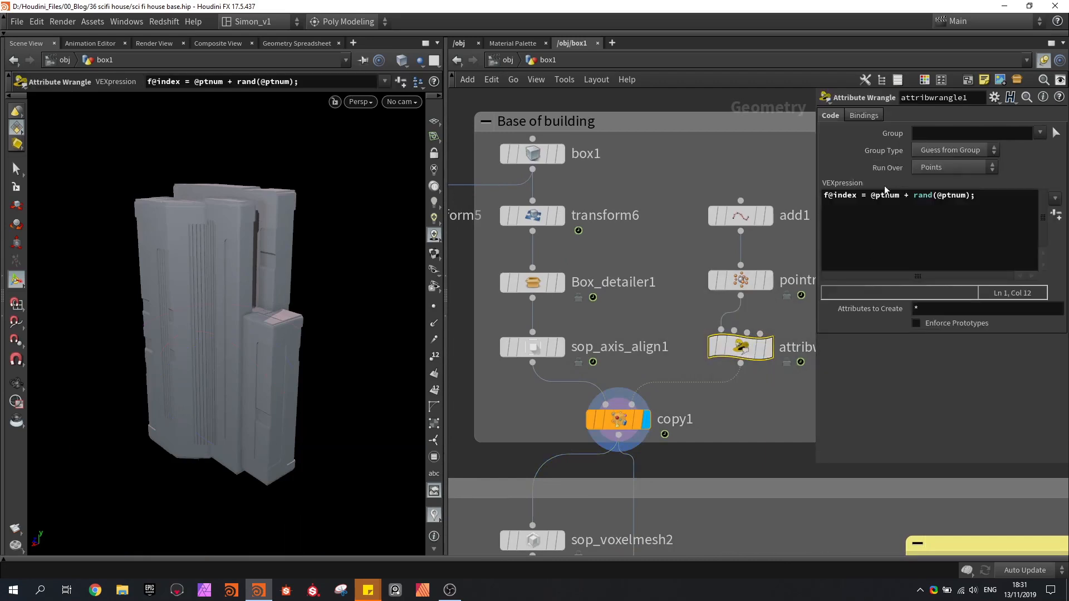
left_click(619, 416)
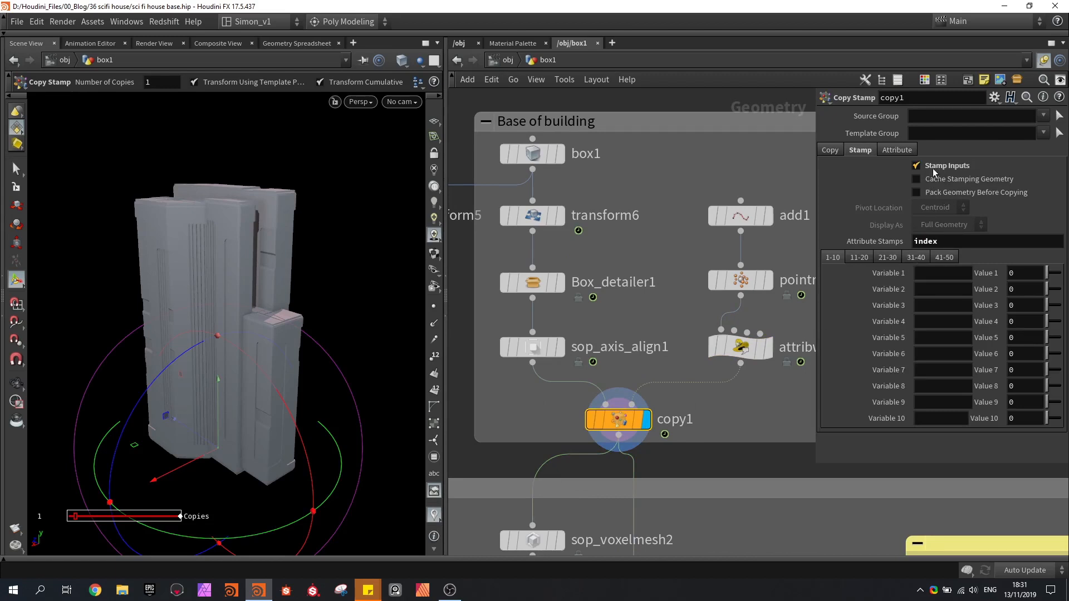
double_click(951, 237)
Step: Inspect box1, transform6 and the stamp expression driving the Global Seed of Box_detailer1
left_click(584, 160)
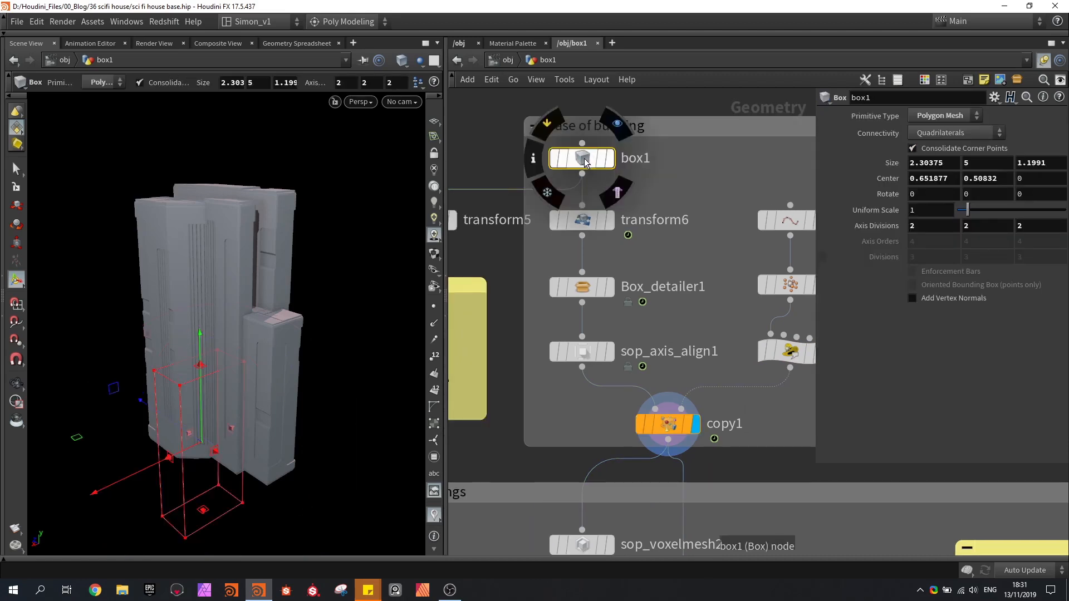
left_click(584, 223)
left_click(584, 289)
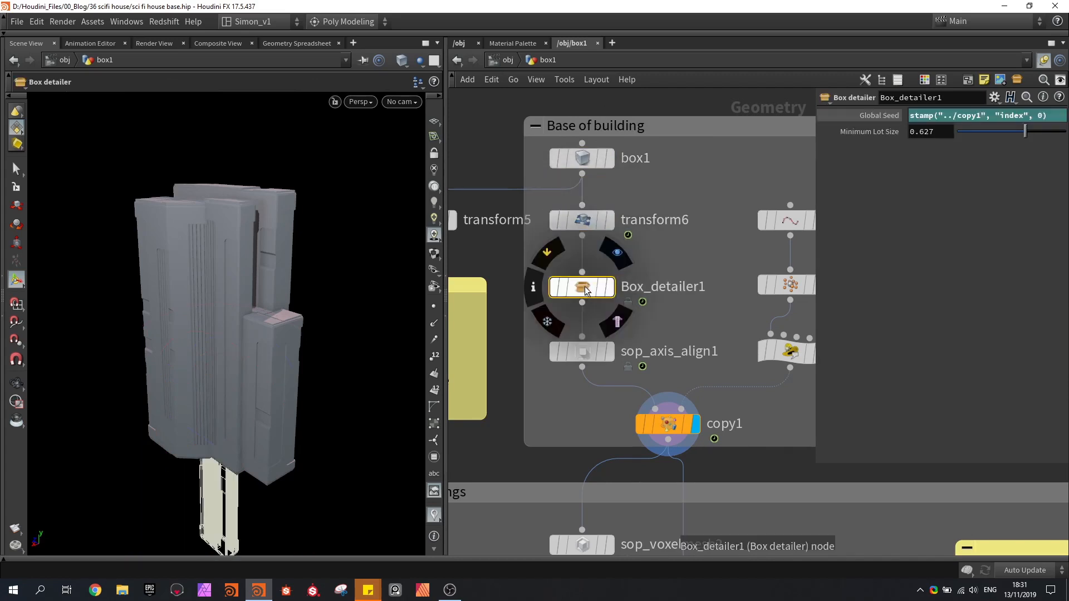
Step: Inspect the axis settings of sop_axis_align1 and toggle its bypass to compare the copied boxes with and without alignment
left_click(583, 352)
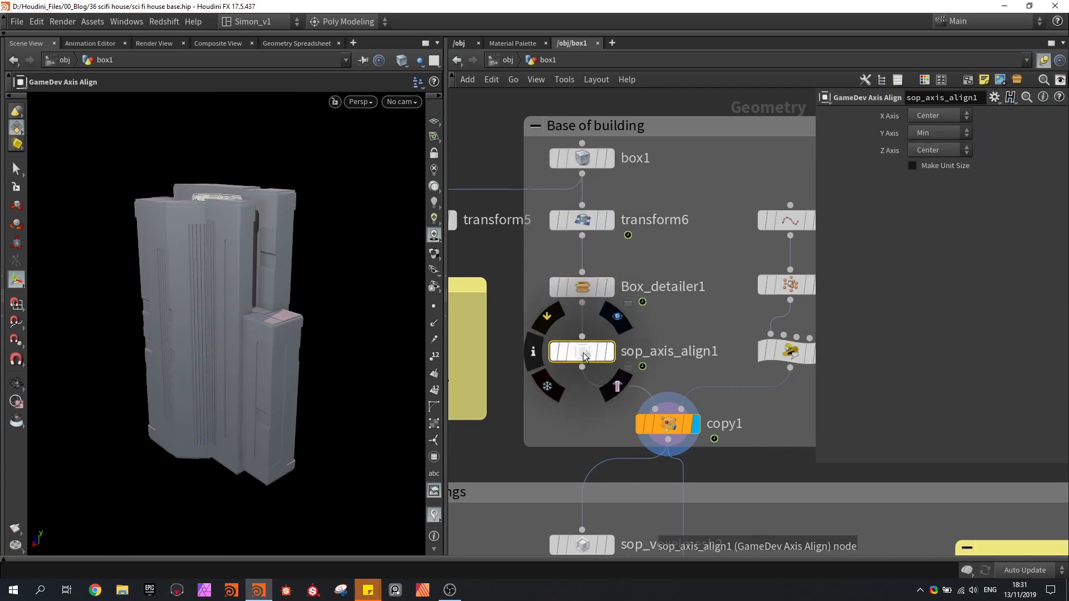
left_click(553, 354)
left_click(553, 354)
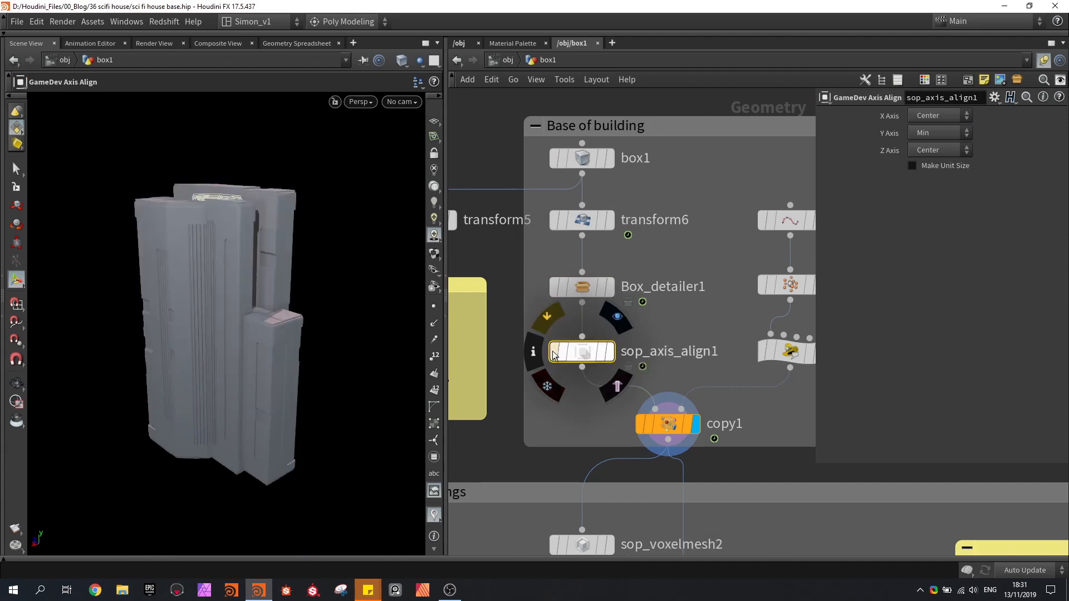
left_click(552, 355)
left_click(552, 355)
left_click_drag(234, 393, 230, 432, "alt")
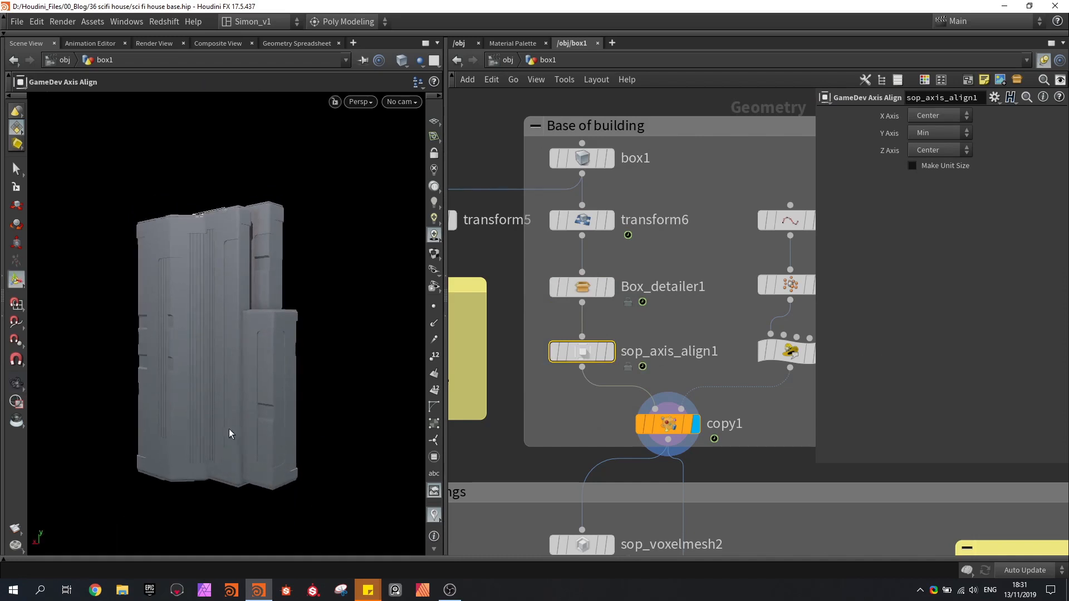
left_click(552, 354)
left_click_drag(222, 445, 230, 474, "alt")
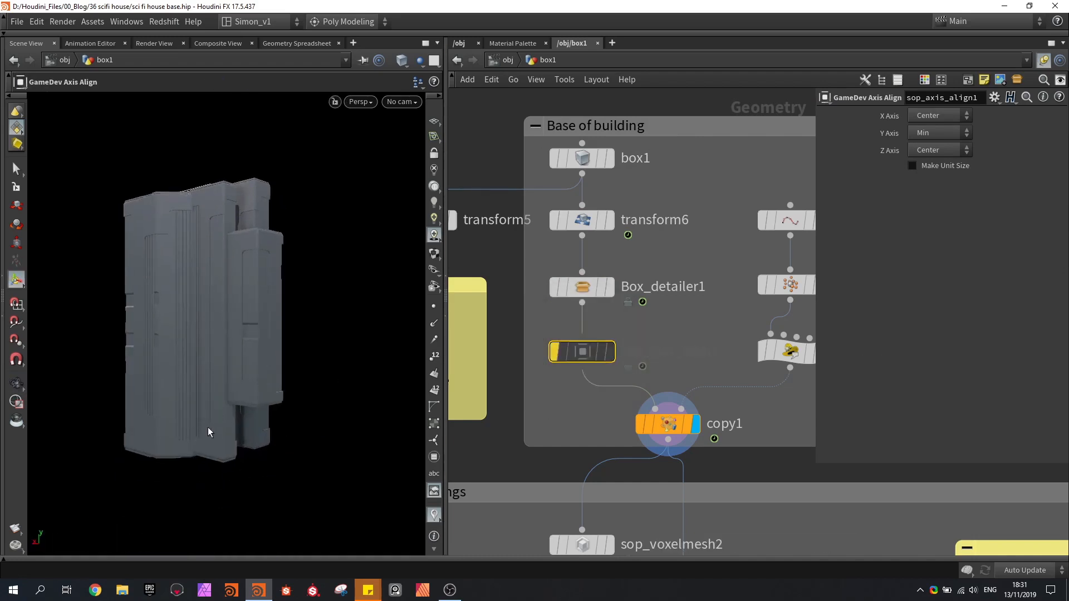
left_click_drag(244, 309, 360, 305, "alt")
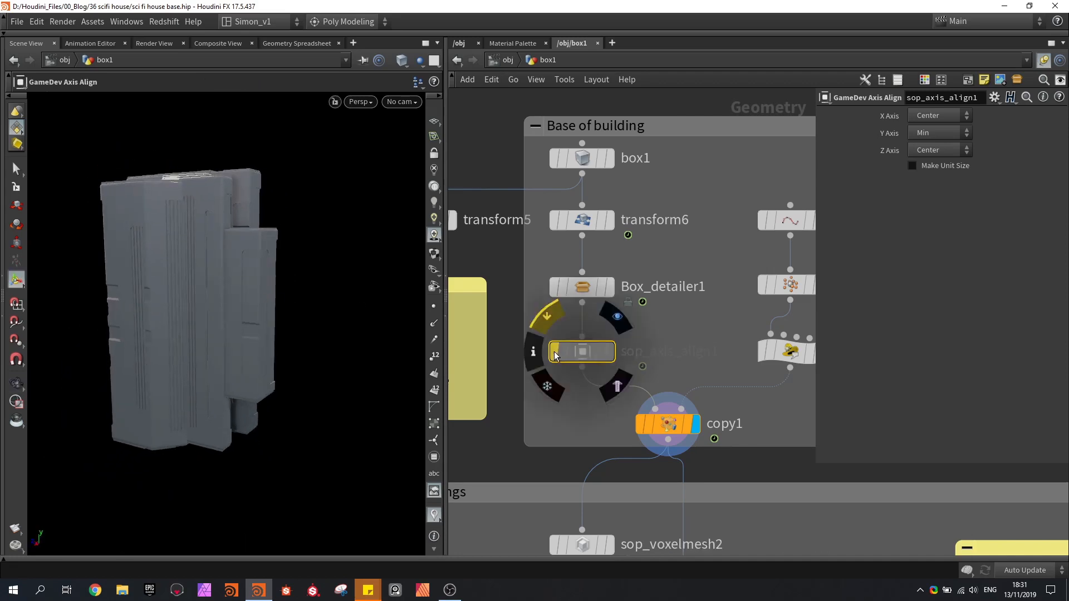
left_click(554, 356)
Step: Open the Scale X expression of transform6 in the expression editor and examine its index attribute reference
middle_click_drag(568, 248, 590, 265)
left_click(607, 238)
key("alt+e")
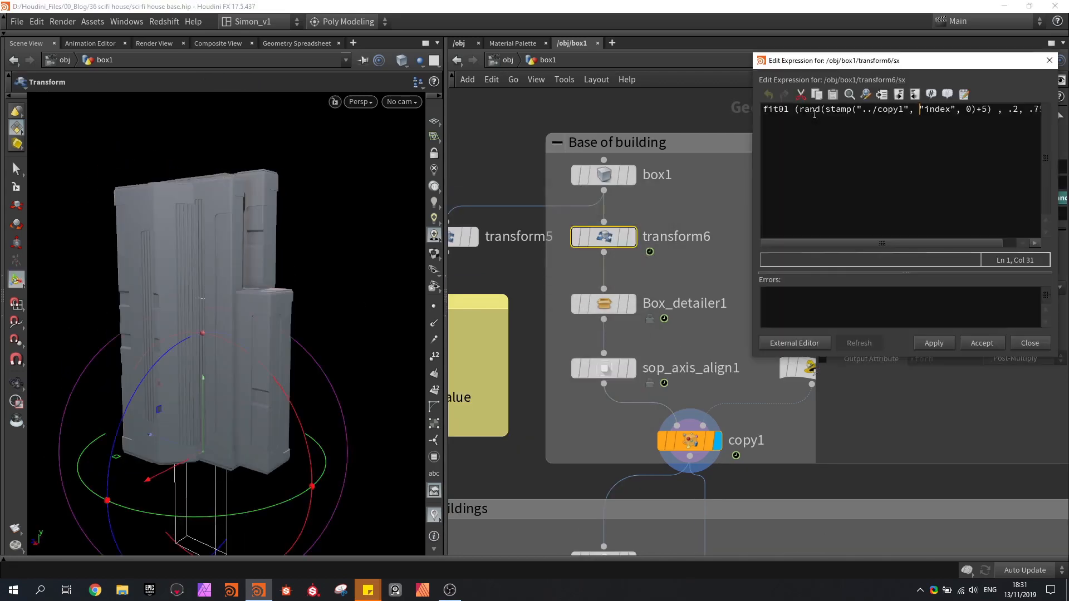
left_click_drag(925, 113, 949, 113)
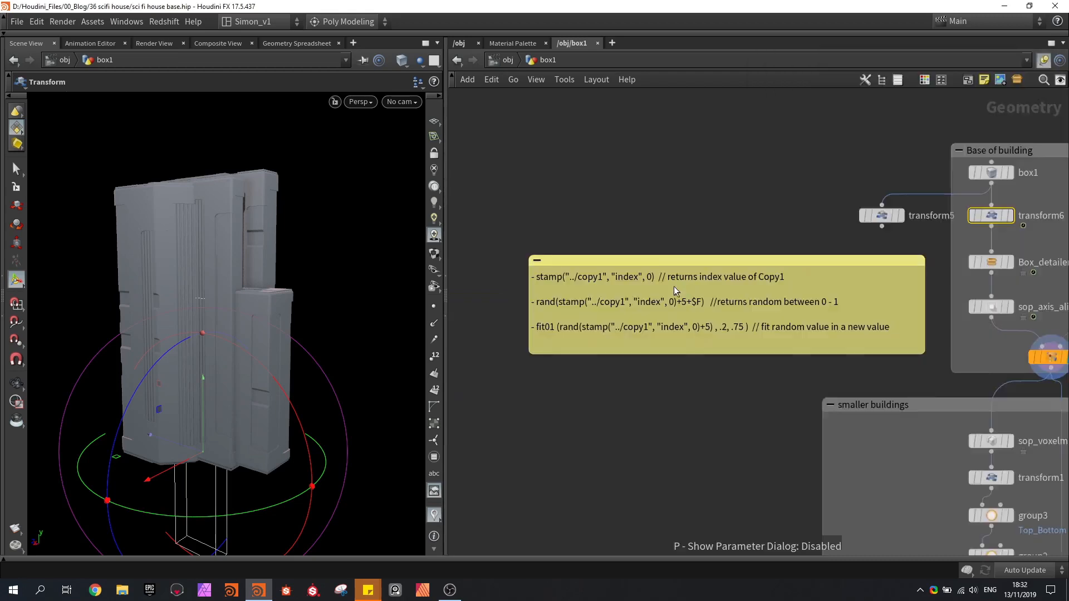
Step: Read the sticky note beside the base network explaining the stamp, rand and fit01 expressions
scroll(672, 290, "up", 3)
middle_click_drag(676, 292, 703, 286)
left_click(482, 264)
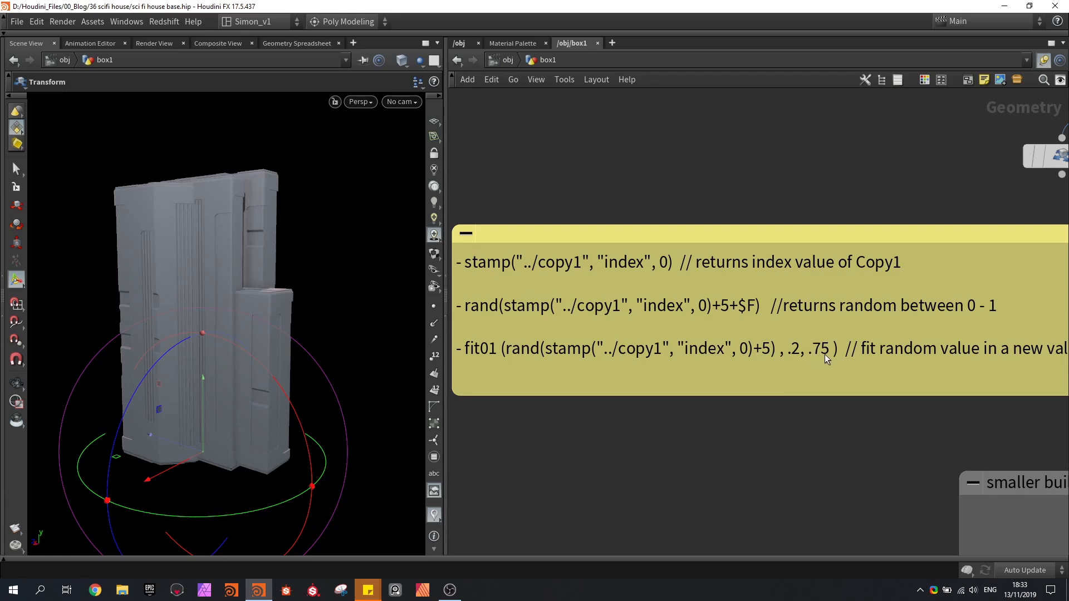
left_click(967, 307)
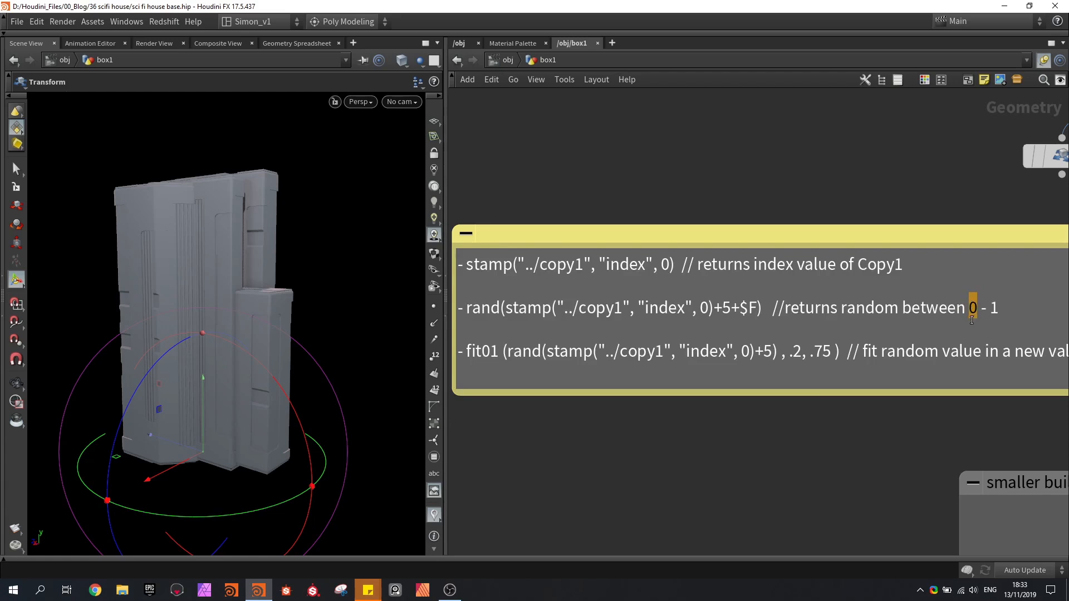
left_click(864, 180)
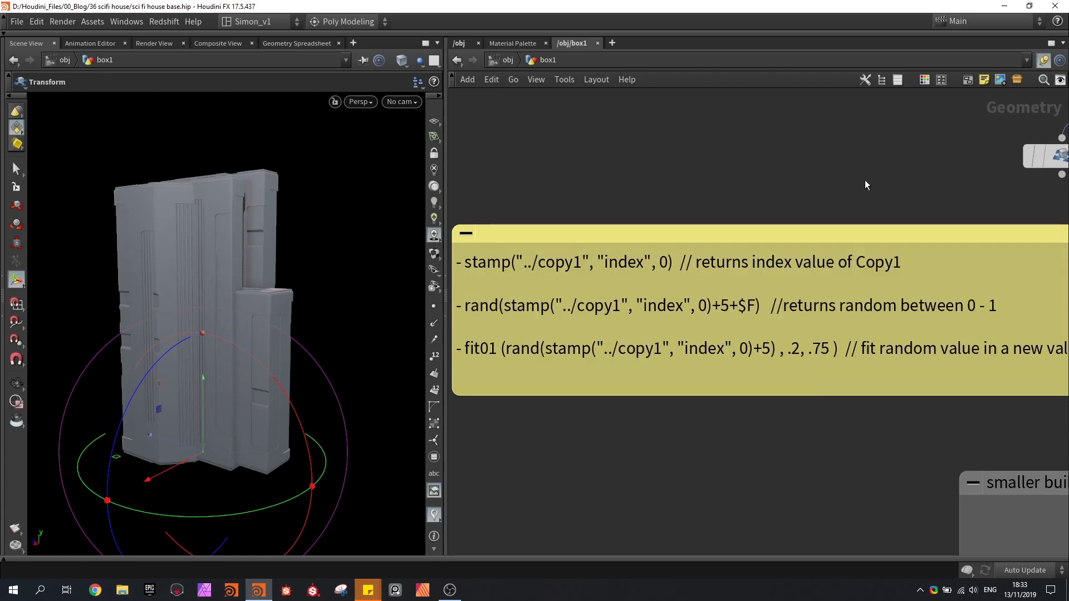
Step: Return to transform6 and examine the minimum and maximum arguments of its Scale X fit01 expression
middle_click_drag(894, 189, 587, 240)
scroll(841, 240, "up", 1)
key("p")
middle_click_drag(841, 240, 574, 239)
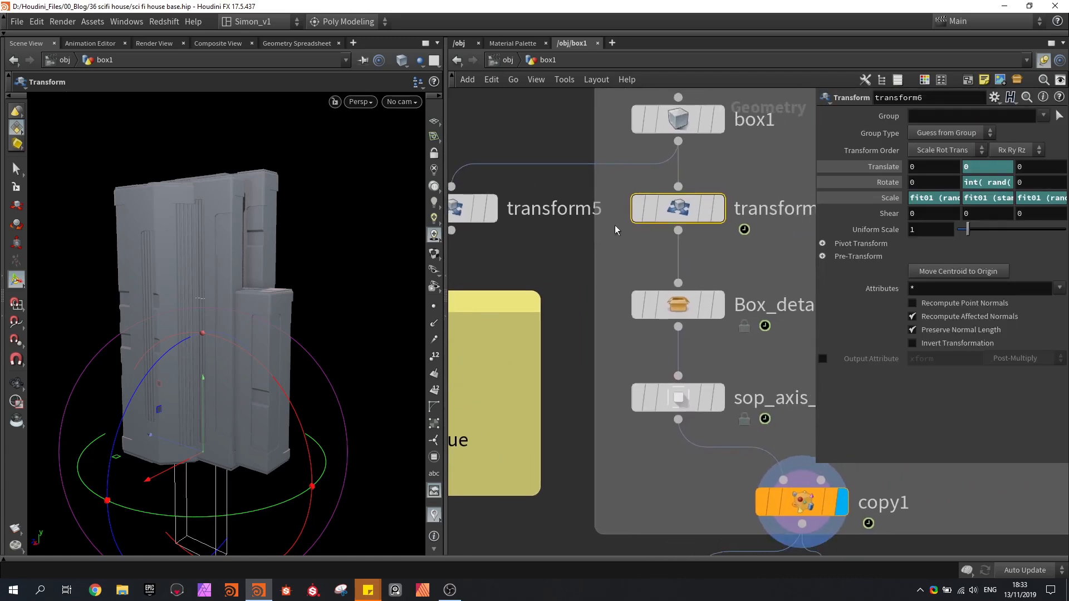
left_click(945, 201)
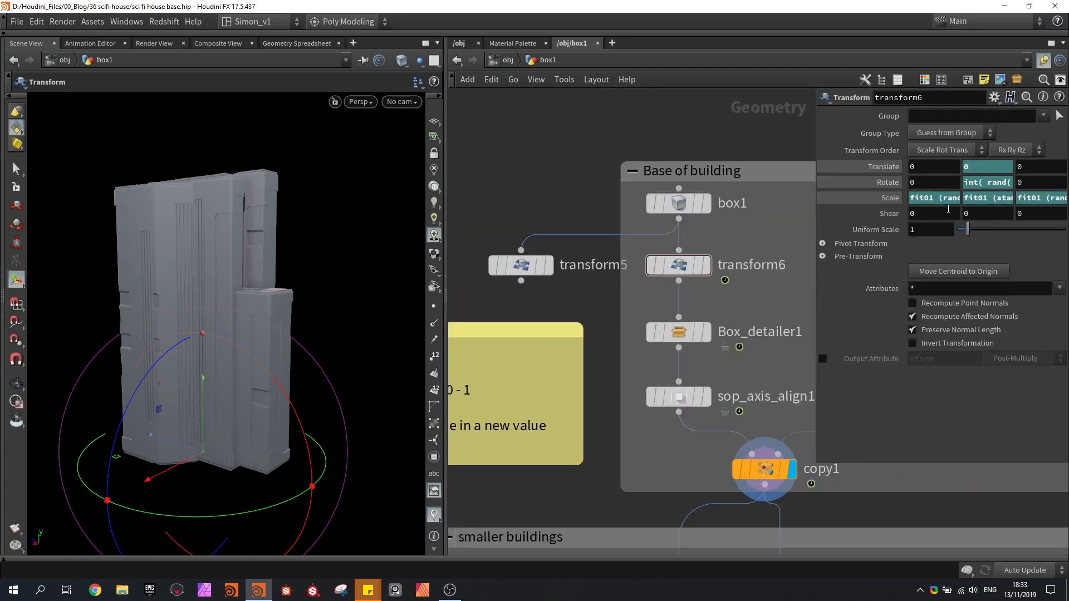
middle_click_drag(590, 332, 796, 298)
scroll(796, 298, "down", 1)
middle_click_drag(533, 377, 709, 381)
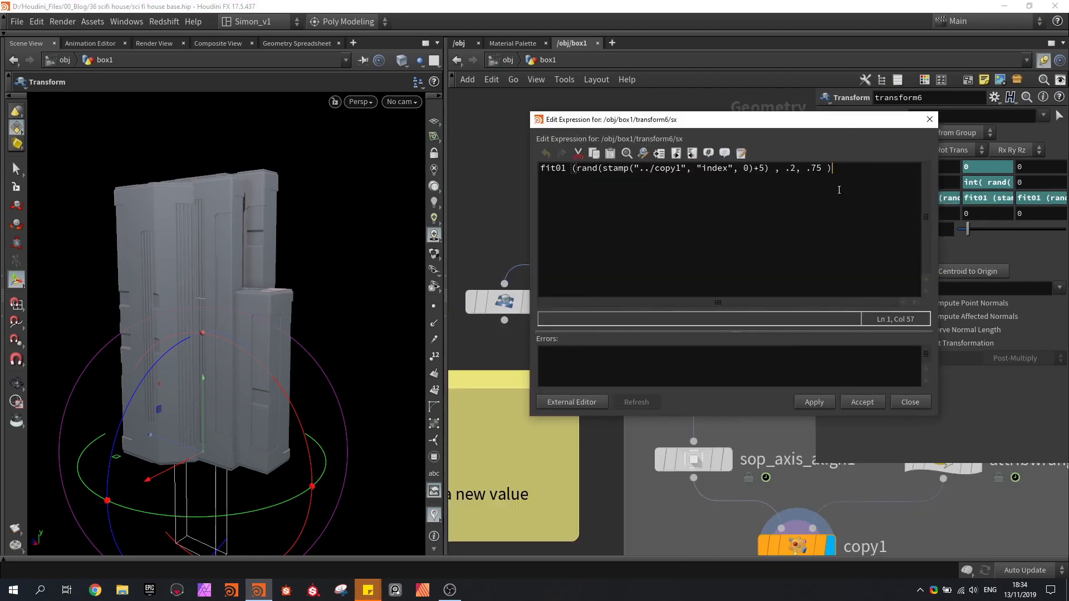
type(",")
left_click_drag(800, 169, 812, 169)
left_click(930, 120)
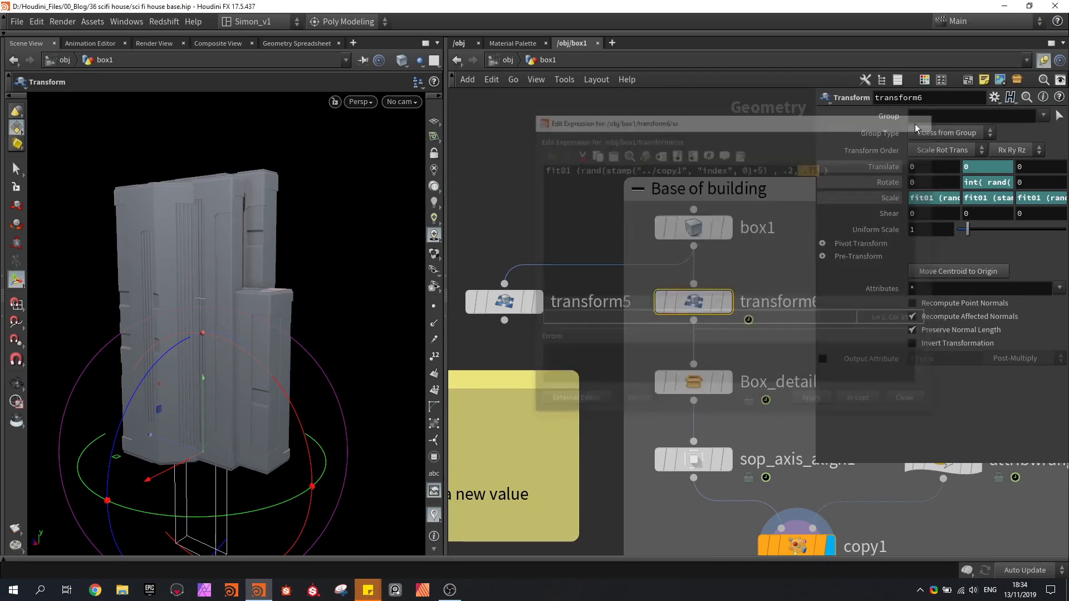
Step: Feed Box_detailer1 from transform5 to compare the resulting boxes, and restore transform6 as its input
middle_click_drag(676, 329, 600, 212)
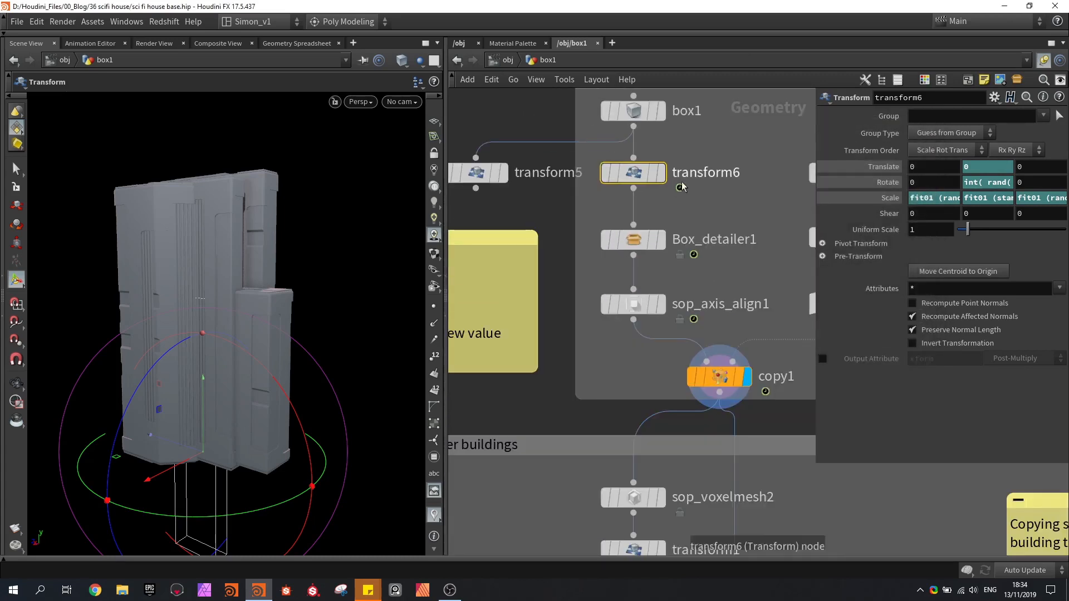
left_click(480, 175)
left_click_drag(476, 189, 603, 228)
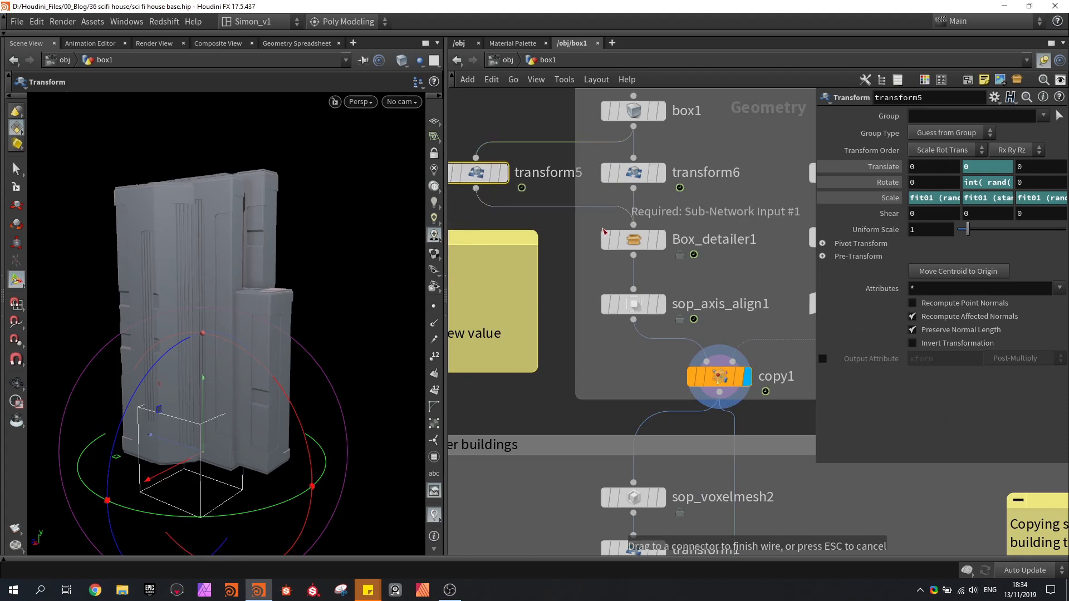
left_click(605, 233)
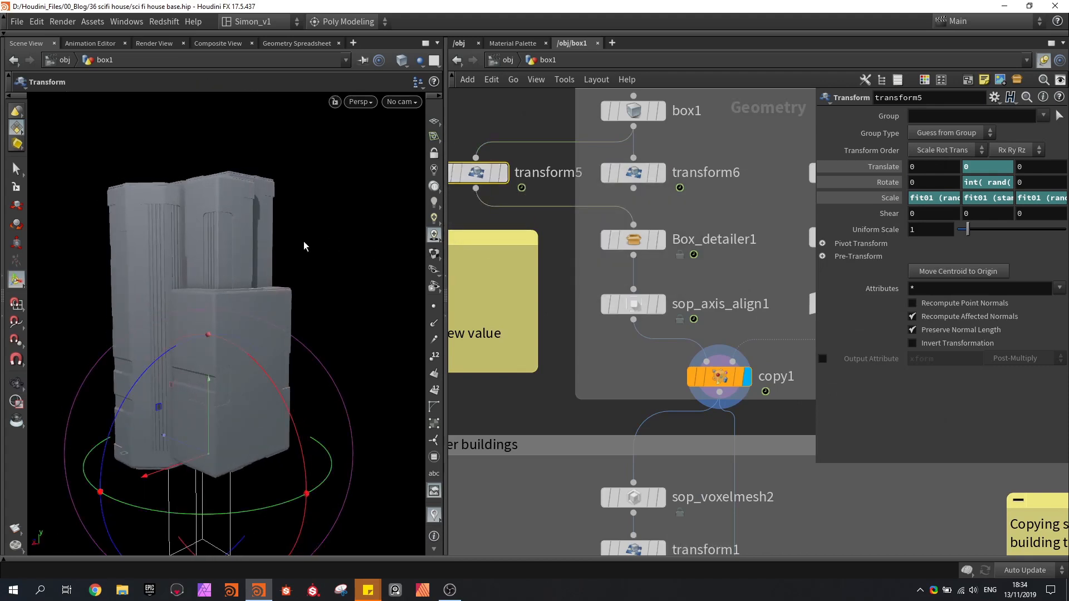
left_click(632, 224)
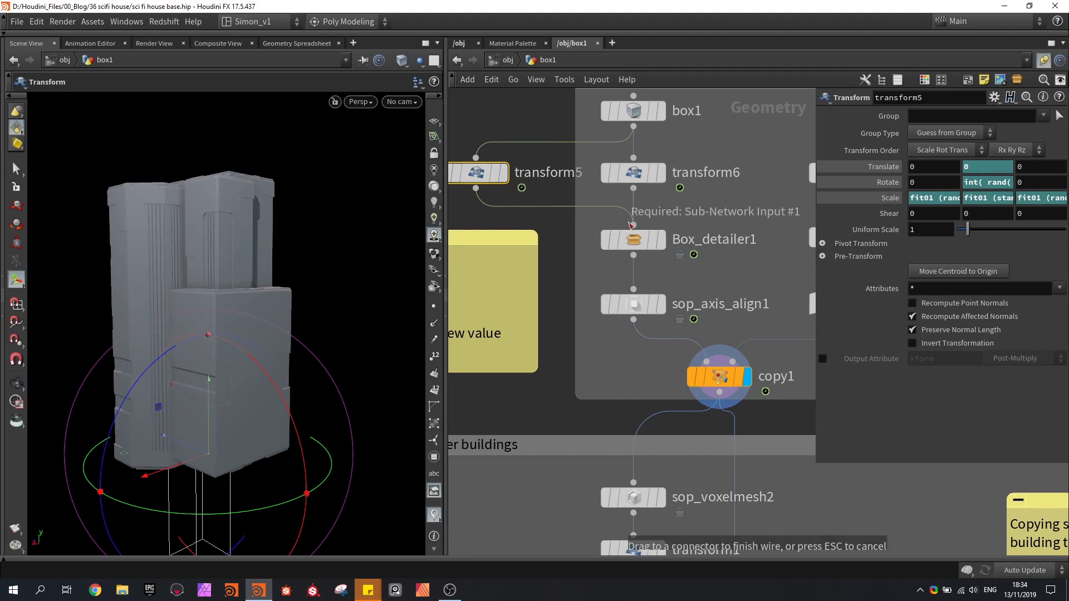
left_click(631, 225)
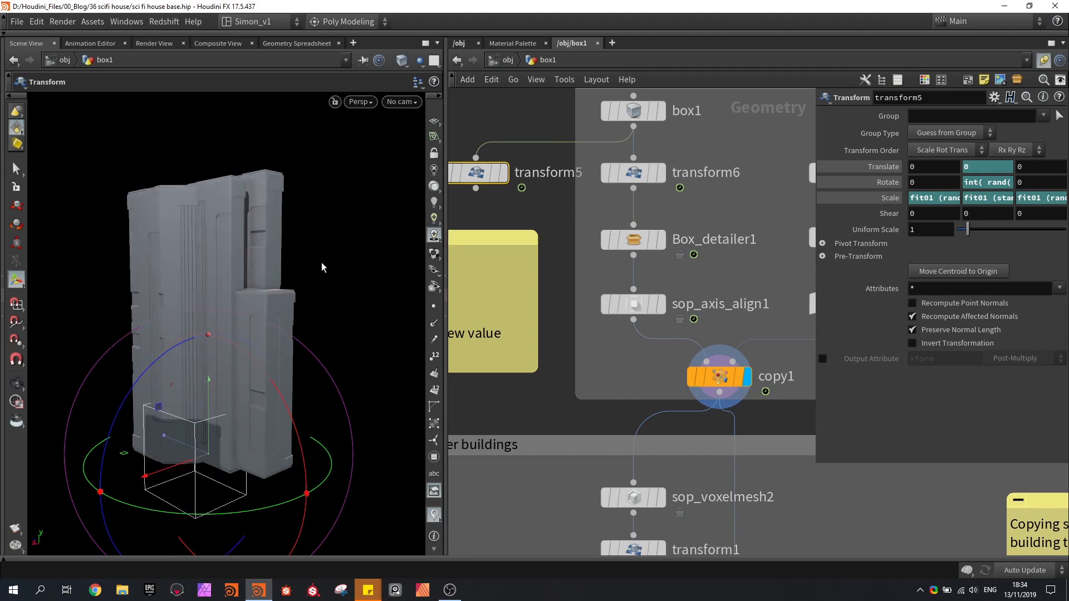
Step: Display merge1 at the end of the smaller buildings network to preview the base combined with the smaller boxes
scroll(801, 409, "down", 2)
middle_click_drag(801, 409, 719, 236)
scroll(719, 236, "down", 2)
middle_click_drag(706, 362, 737, 250)
scroll(720, 203, "down", 1)
scroll(711, 419, "up", 2)
left_click(705, 446)
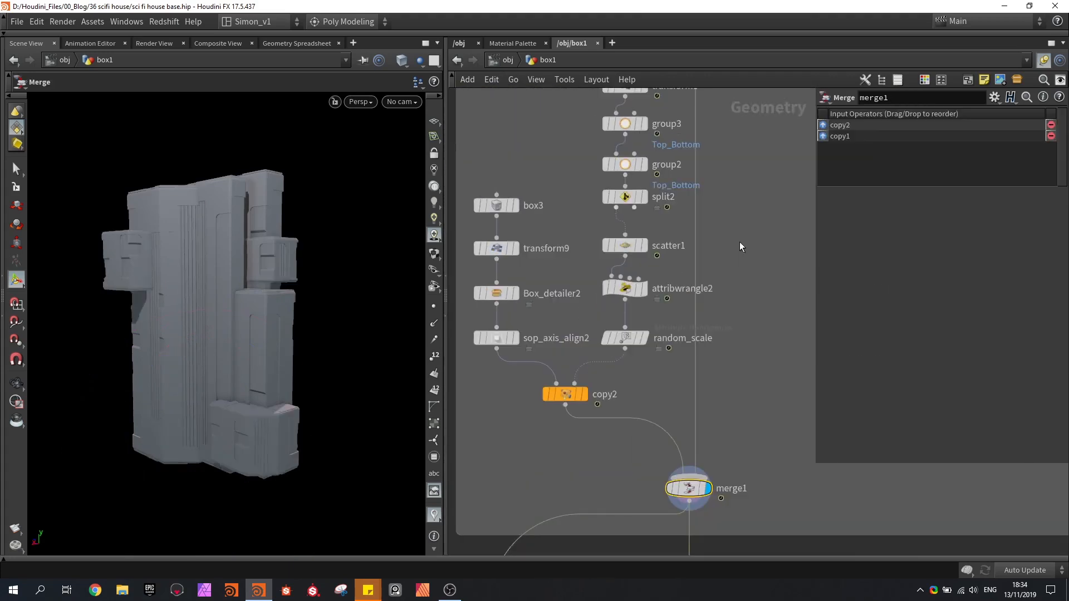
Step: Display sop_voxelmesh2 at the start of the smaller buildings network and inspect the voxelized base from above
middle_click_drag(731, 228, 737, 311)
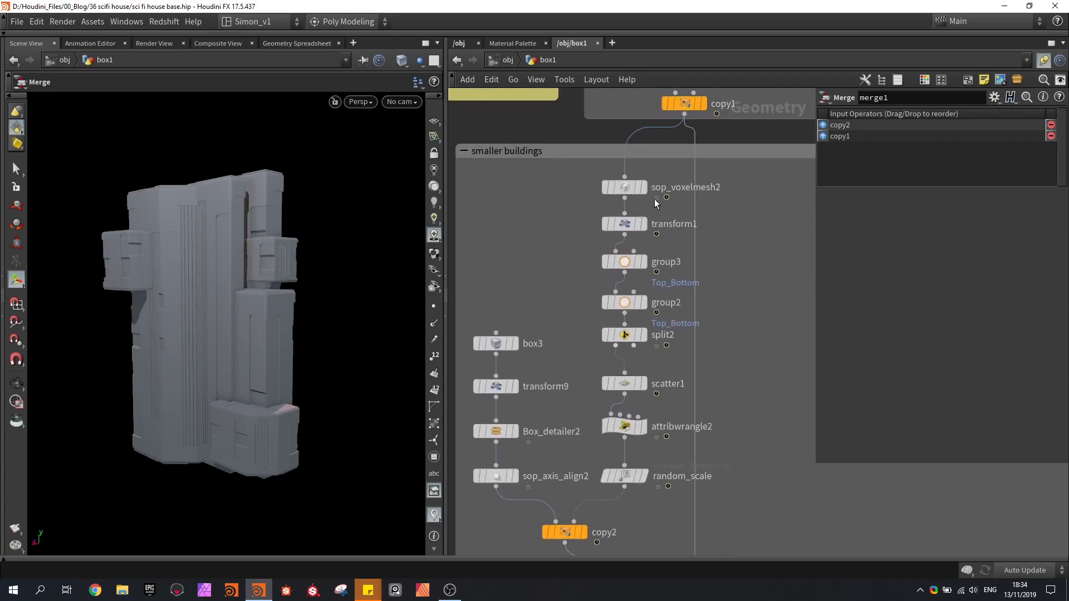
left_click(645, 187)
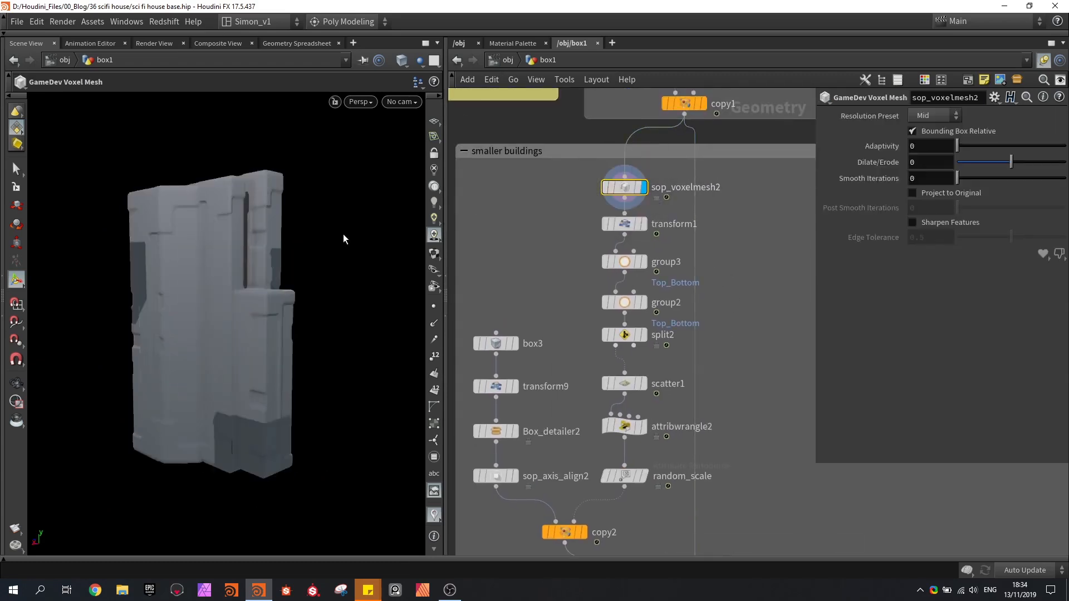
left_click_drag(343, 240, 236, 181, "alt")
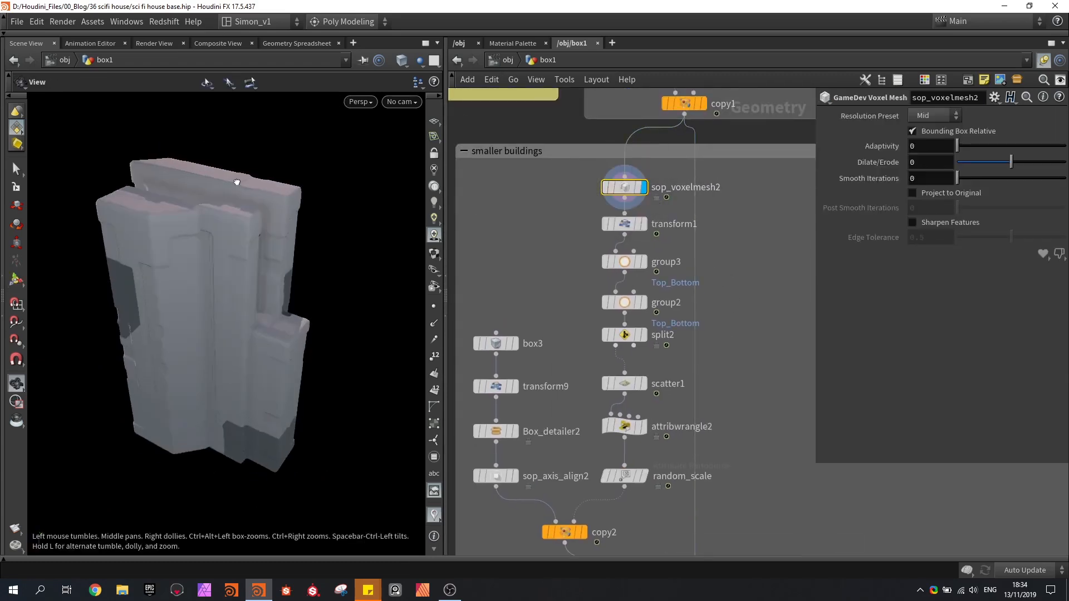
middle_click_drag(544, 186, 515, 247)
Step: Display copy1 in wireframe and examine the overlapping geometry inside the building base
left_click(673, 164)
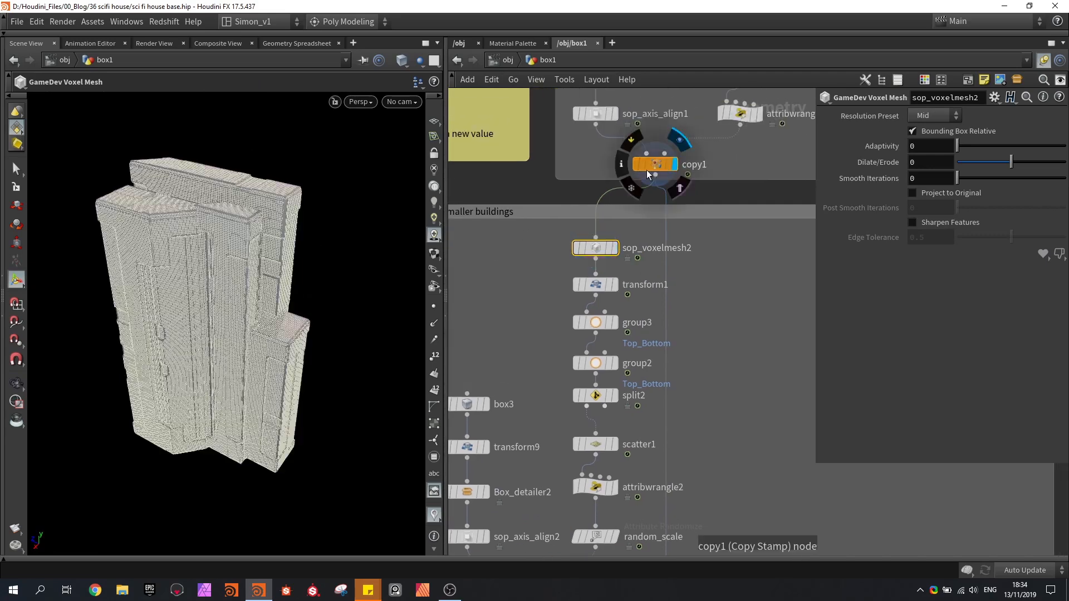
left_click(645, 168)
key("w")
left_click_drag(207, 282, 217, 156, "alt")
key("Return")
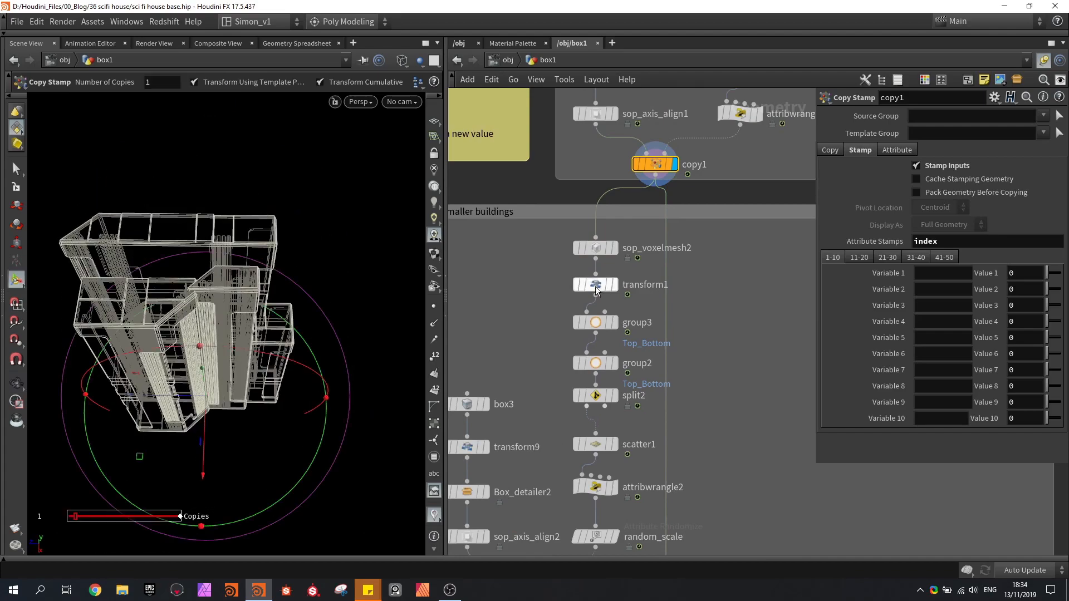
Step: Display sop_voxelmesh2 in wireframe to check its interior, and return the viewport to shaded display
left_click(616, 246)
left_click(600, 247)
mouse_move(269, 310)
left_mouse_down("alt")
mouse_move(208, 285)
mouse_move(233, 330)
mouse_move(234, 232)
mouse_move(210, 220)
mouse_move(281, 192)
mouse_move(258, 181)
mouse_move(286, 325)
mouse_move(279, 284)
mouse_move(282, 292)
left_mouse_up("alt")
key("w")
Step: Display transform1 and inspect how its Scale and Uniform Scale settings shrink the voxelized base
left_click(614, 284)
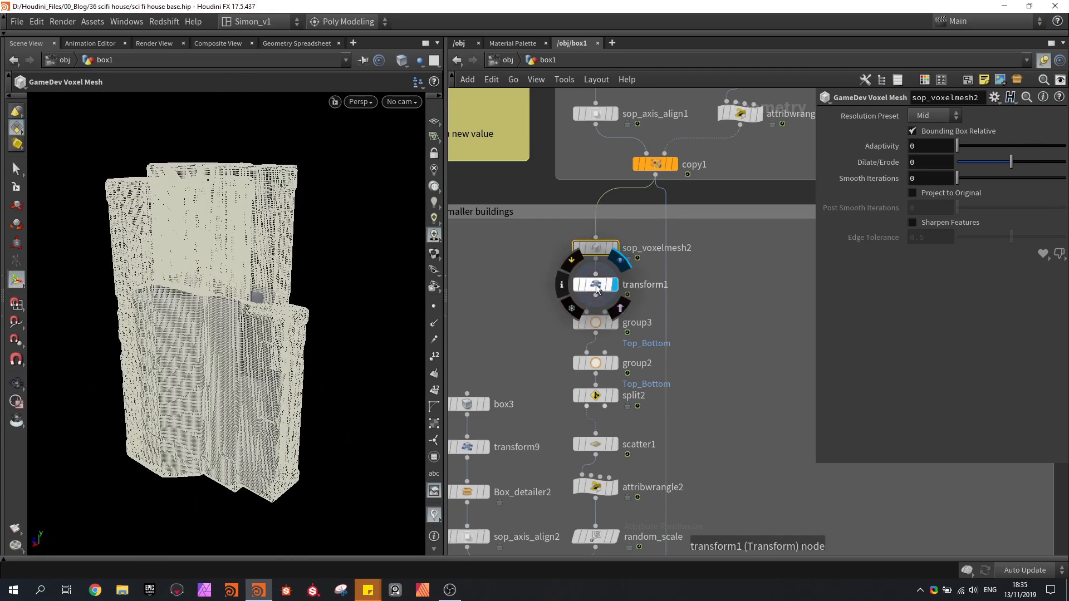
left_click(596, 285)
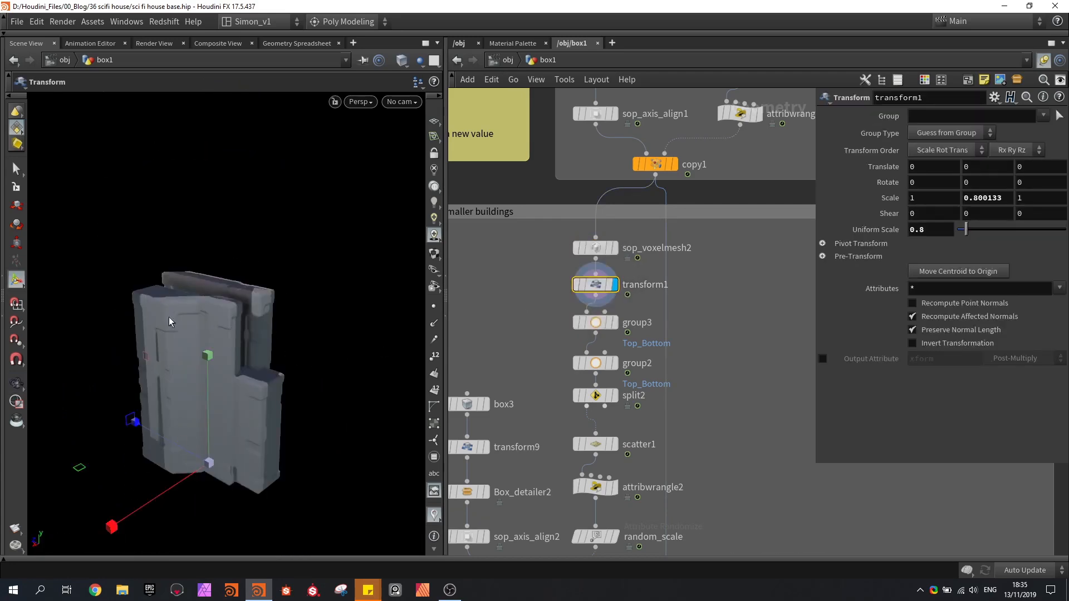
left_click_drag(170, 322, 189, 328)
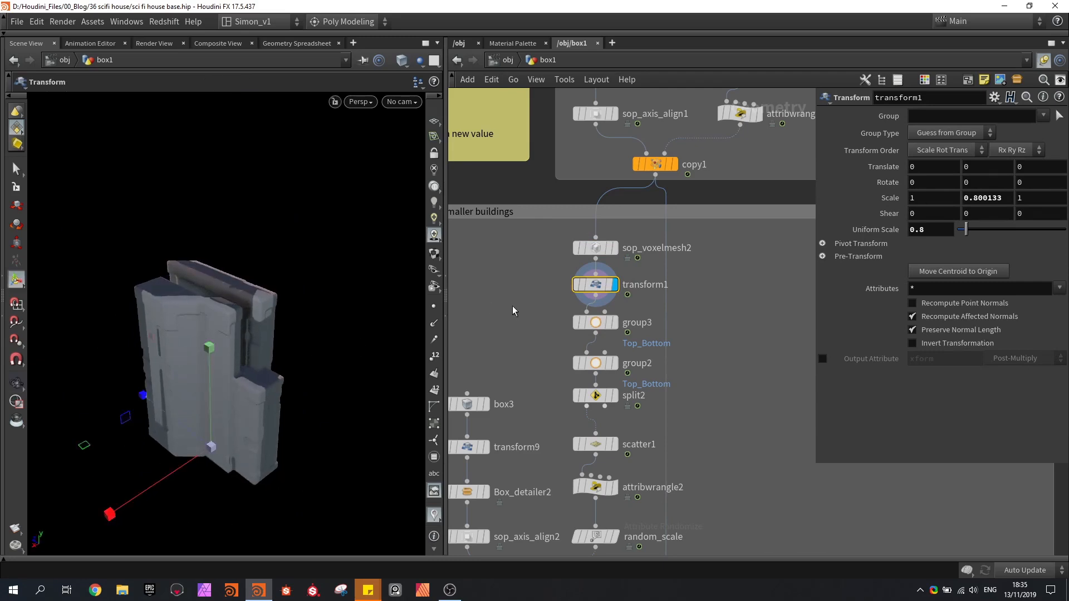
Step: Display group3 and group2 and compare how their normal directions and spread angles define the Top_Bottom group
middle_click_drag(531, 316, 539, 268)
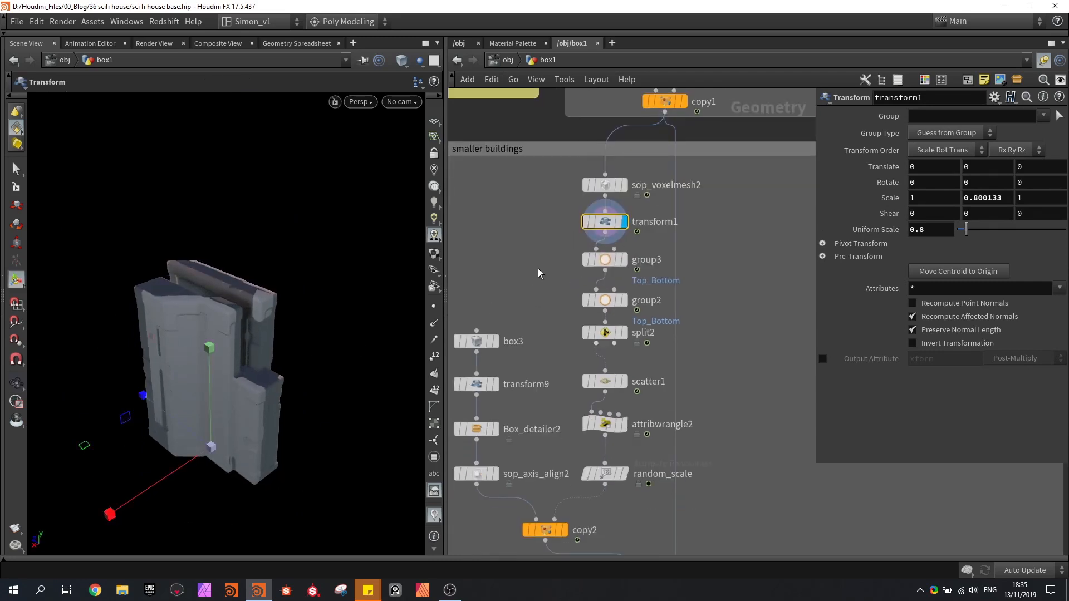
middle_click_drag(541, 265, 516, 195)
left_click(600, 191)
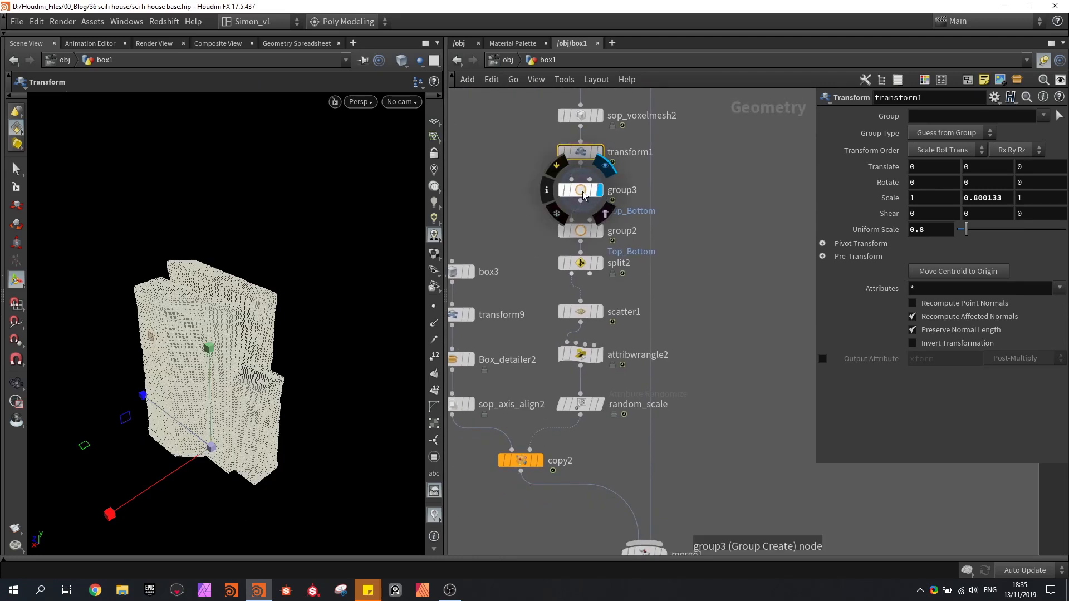
left_click(583, 195)
key("r")
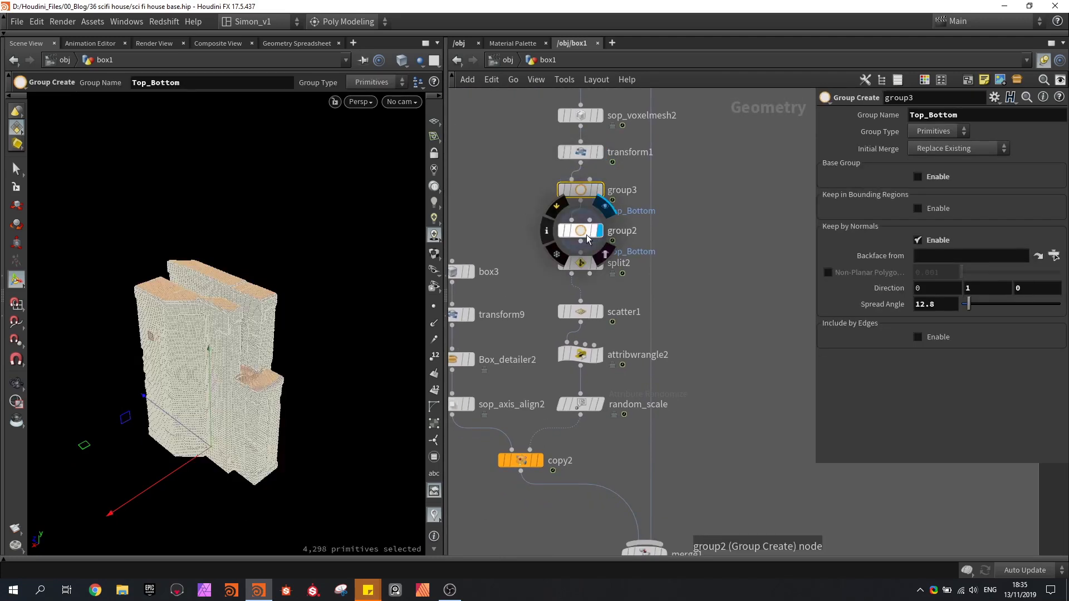
left_click(583, 234)
left_click_drag(279, 337, 248, 312, "alt")
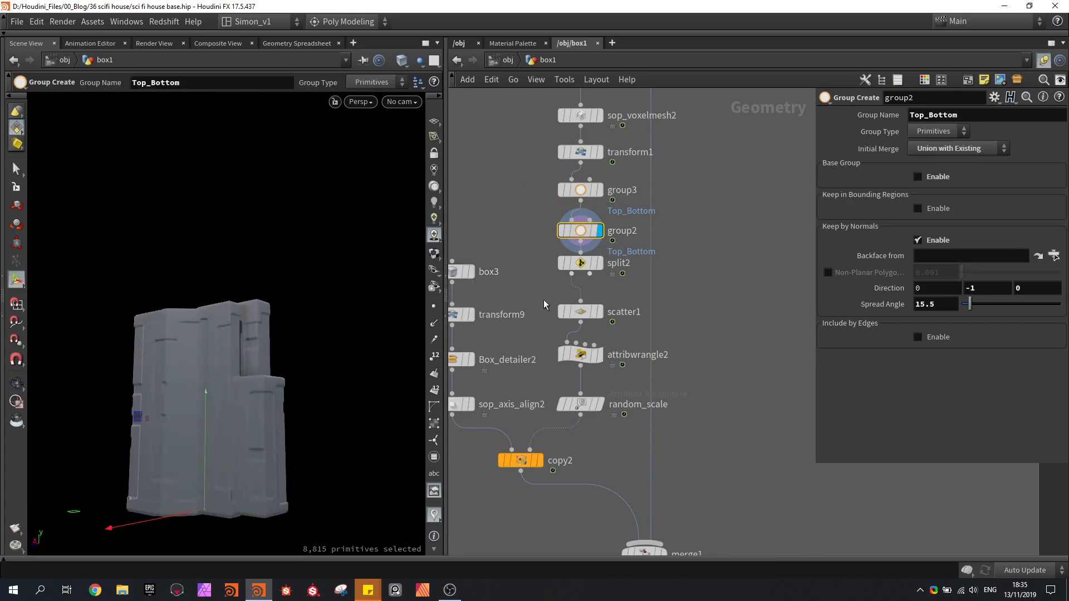
Step: Display split2 to inspect its Top_Bottom split, and display scatter1 to view its points, Force Total Count and Global Seed
left_click(580, 263)
key("r")
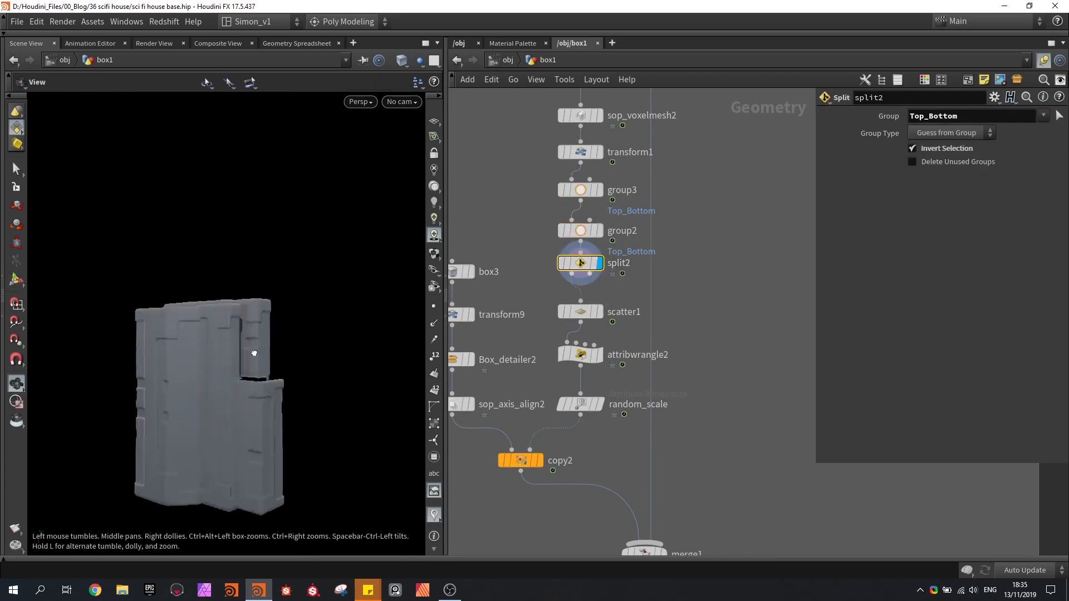
left_click_drag(254, 352, 245, 312)
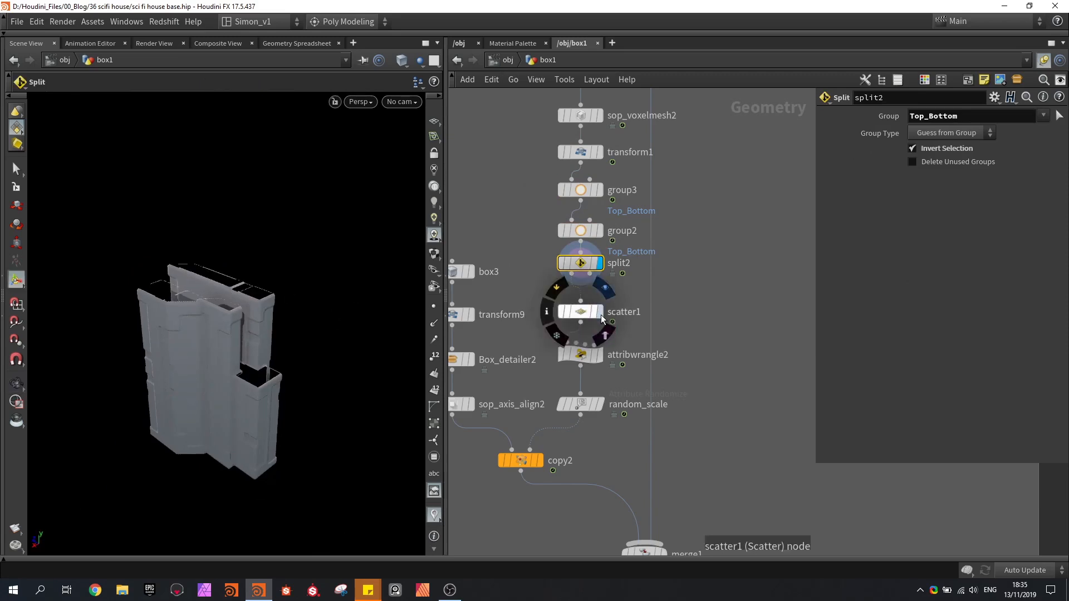
left_click(600, 315)
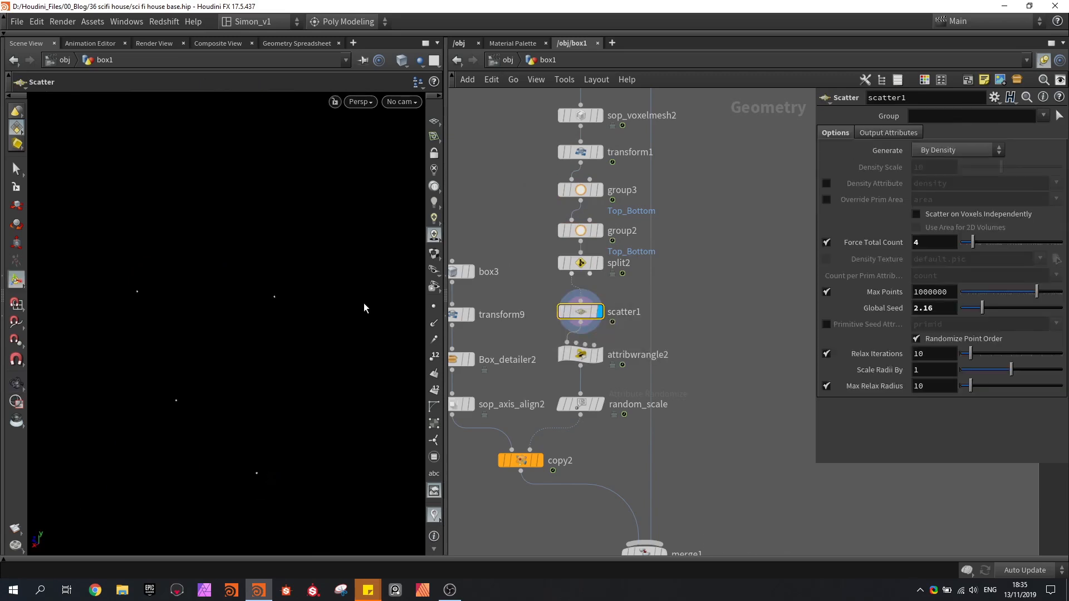
Step: View the scatter1 points, display attribwrangle2 with its index expression, and highlight the nodes from Box_detailer2 to copy2 for comparison with the base setup
middle_click_drag(308, 362, 316, 313, "alt")
key("space")
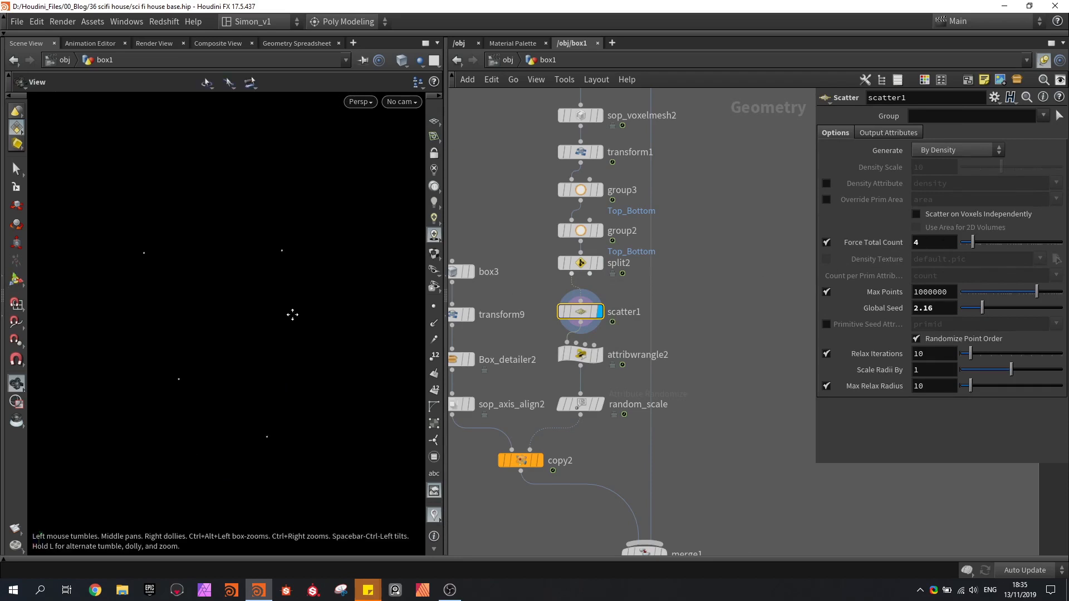
left_click_drag(292, 314, 281, 273)
scroll(565, 340, "down", 5)
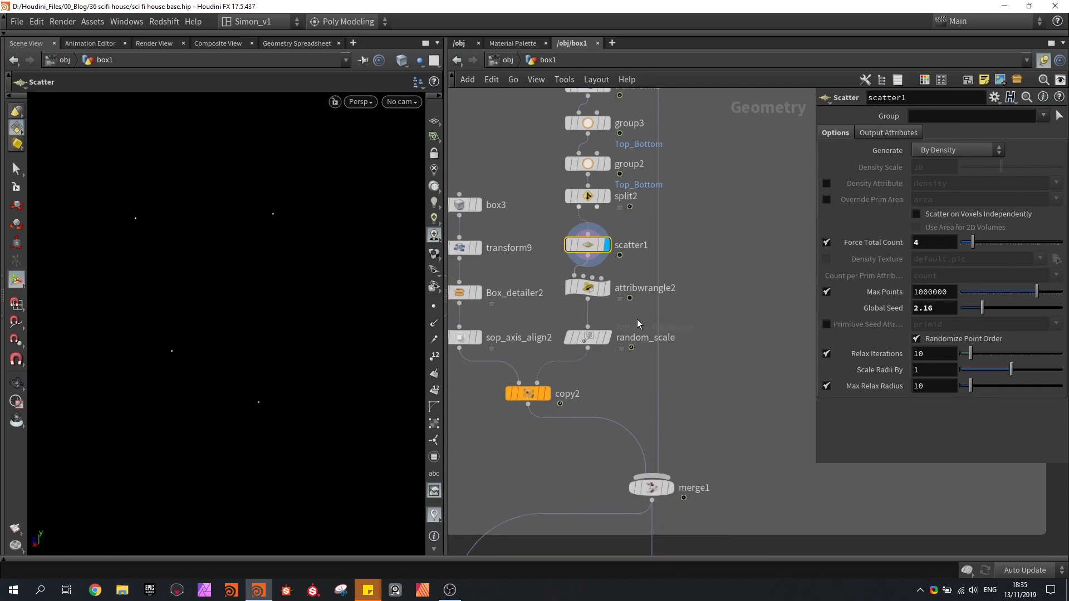
left_click(591, 288)
left_click_drag(590, 382, 508, 280)
middle_click_drag(535, 214, 506, 320)
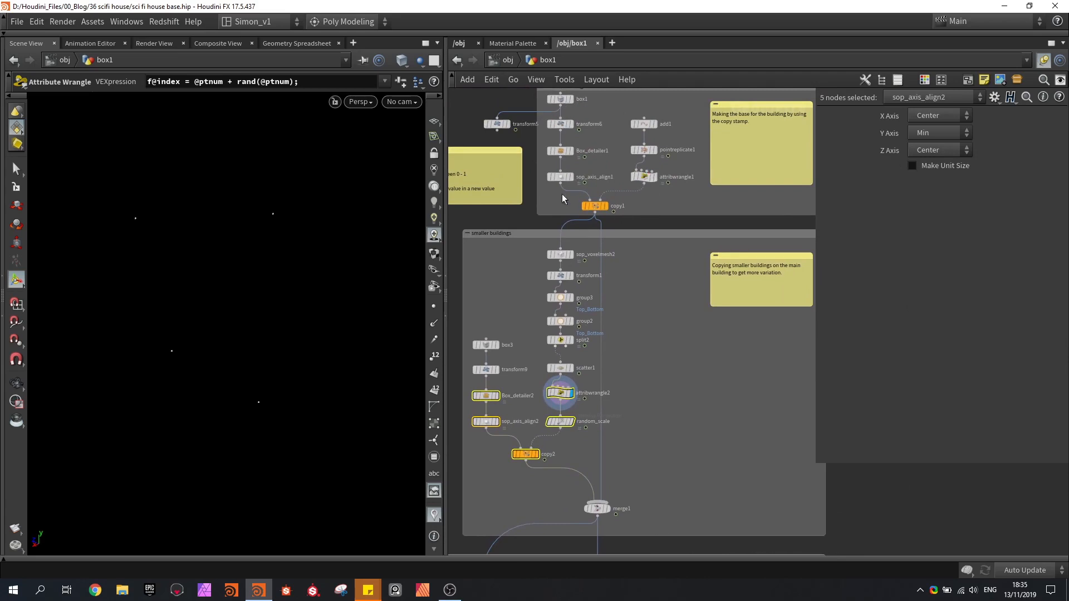
middle_click_drag(628, 322, 653, 242)
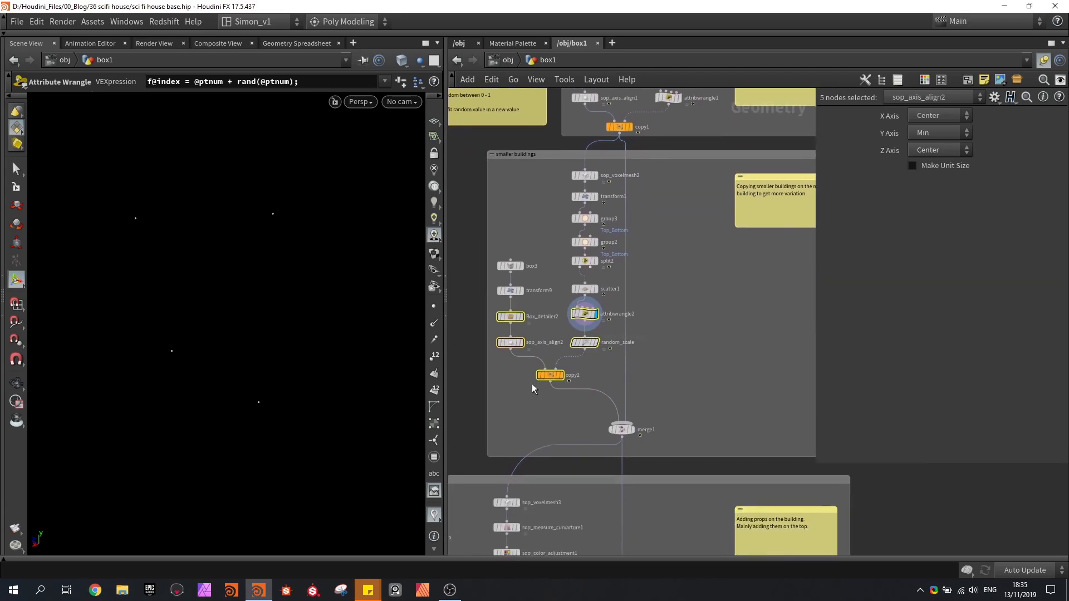
scroll(532, 388, "up", 1)
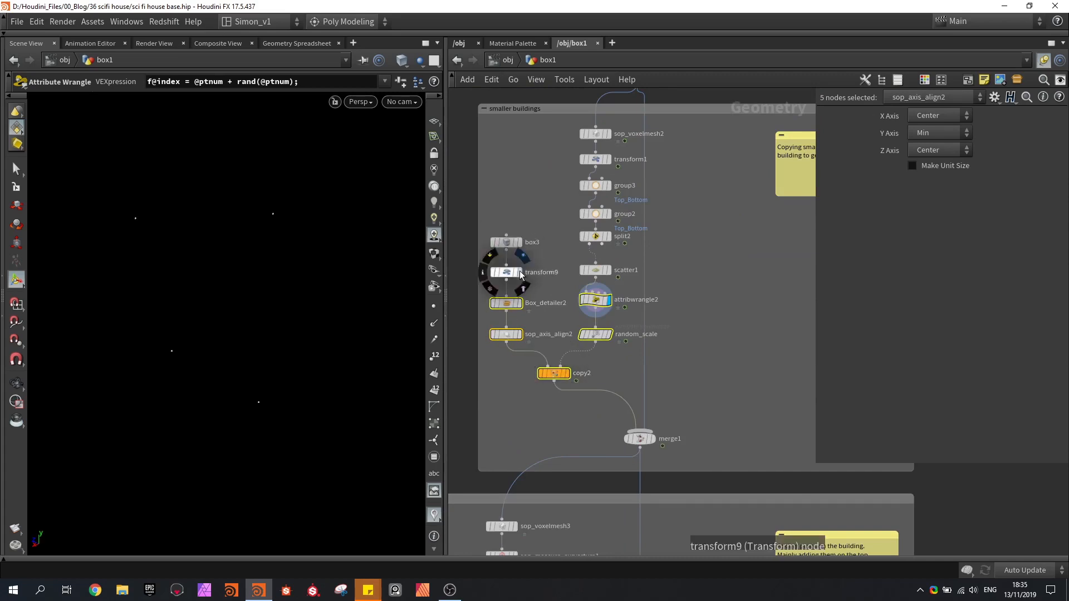
Step: Inspect the size settings of box3 and the pscale attribute settings of random_scale
left_click(506, 242)
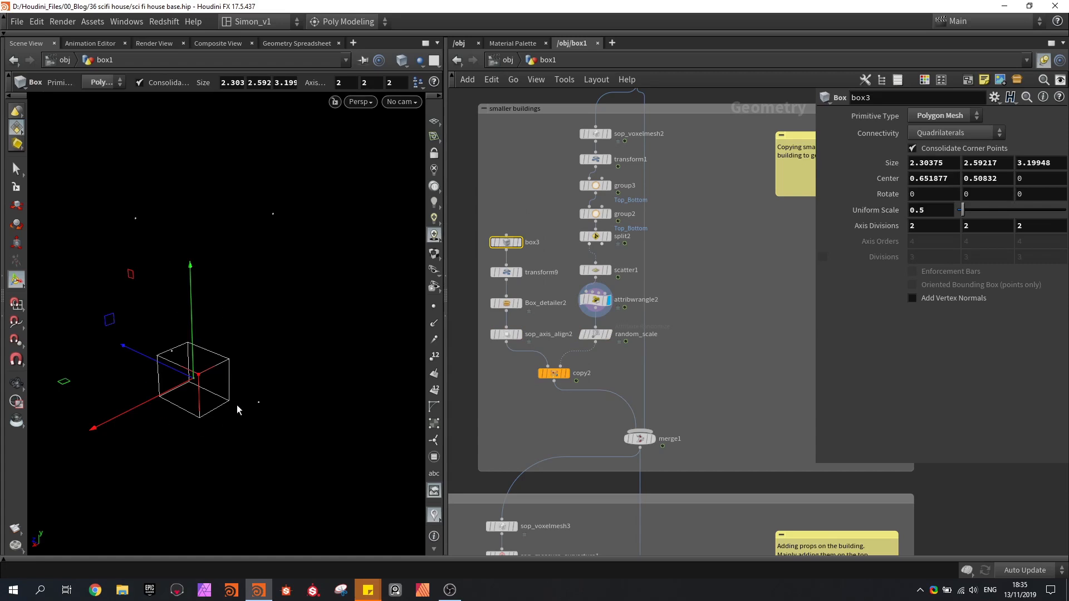
scroll(595, 334, "up", 1)
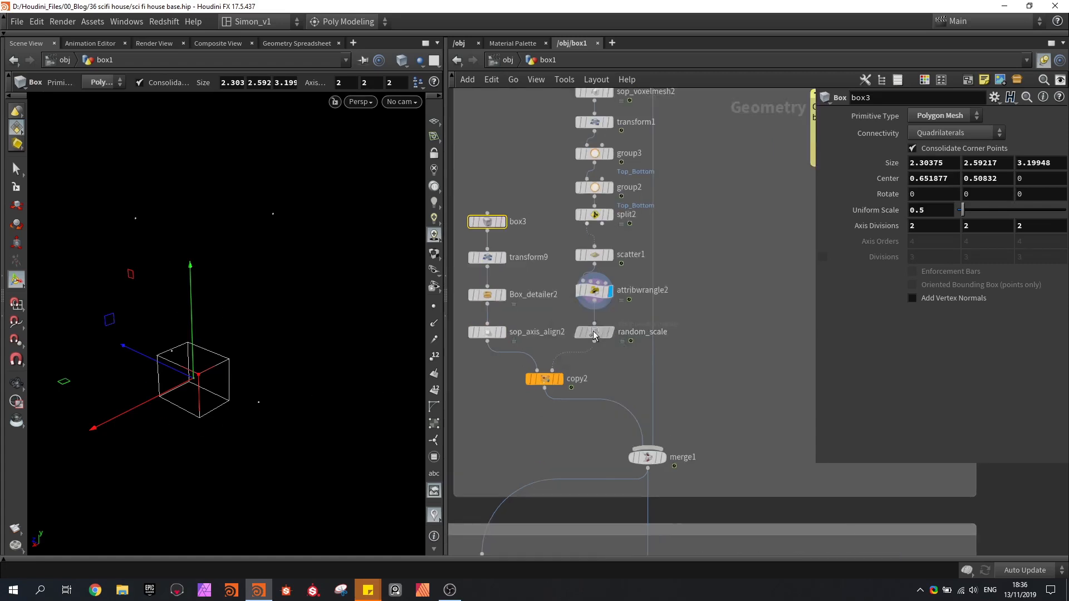
left_click(594, 334)
scroll(594, 334, "up", 1)
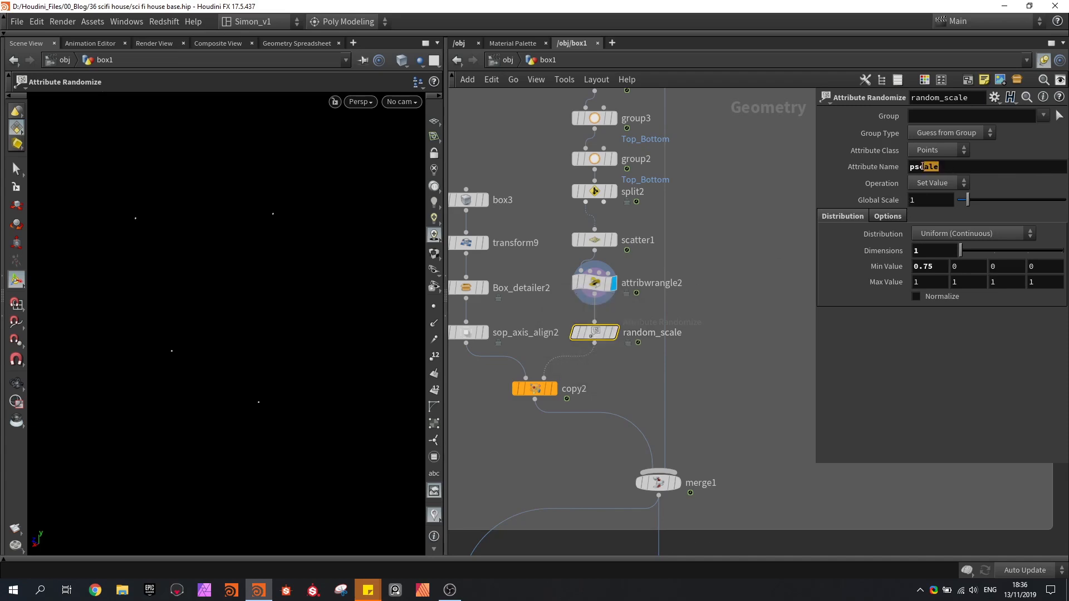
key("Return")
Step: Display copy2 to view the stamped smaller buildings and its Attribute Stamps setting
left_click(554, 388)
left_click(537, 389)
mouse_move(575, 333)
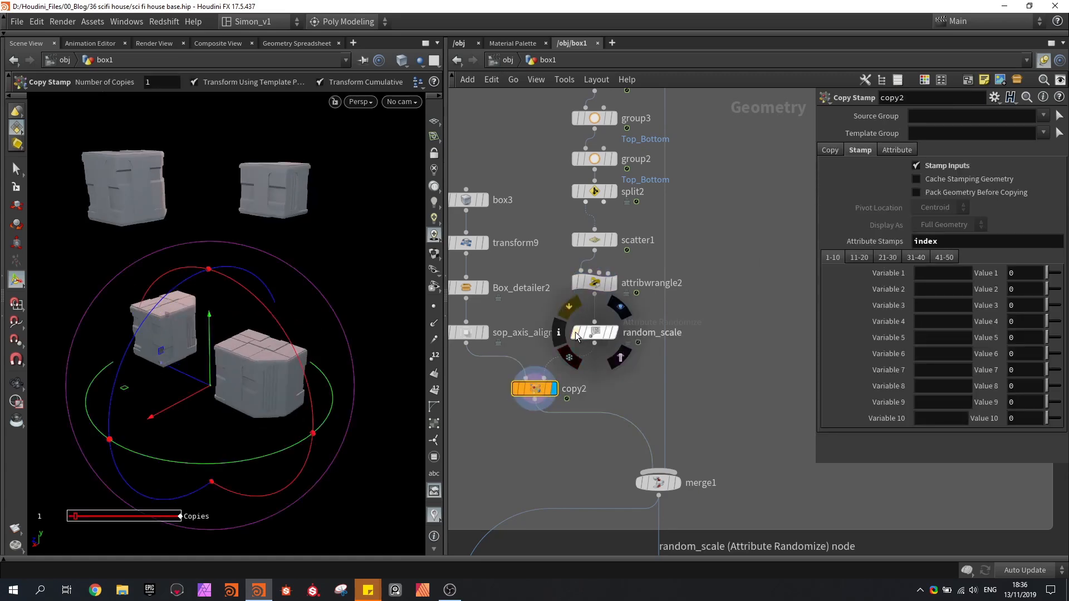
Step: Try a Min Value of .5 for pscale on random_scale, and set it back to .75
left_click(595, 335)
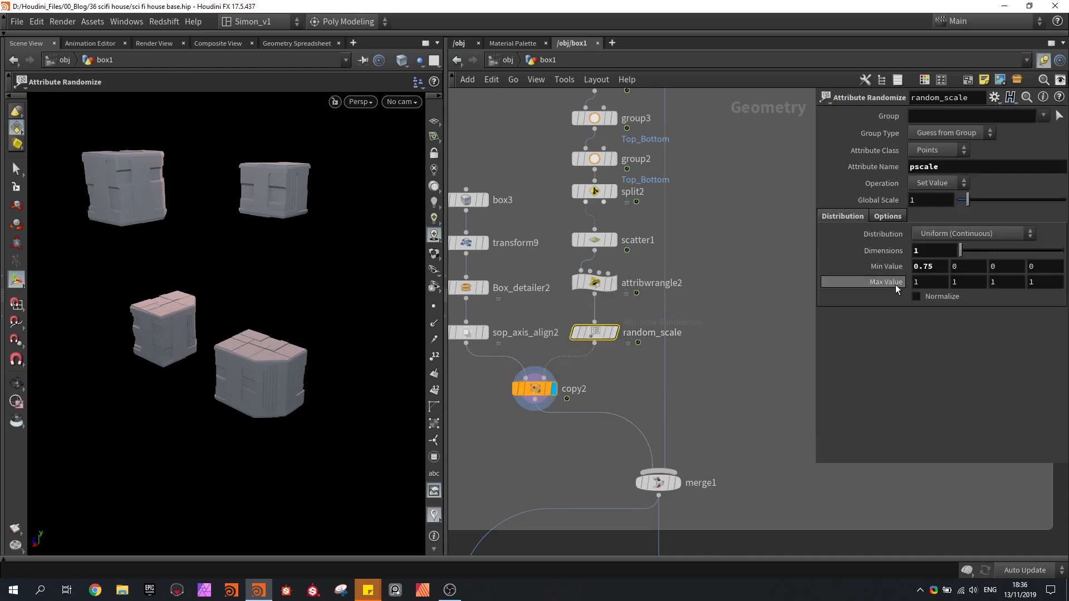
double_click(937, 269)
type(".")
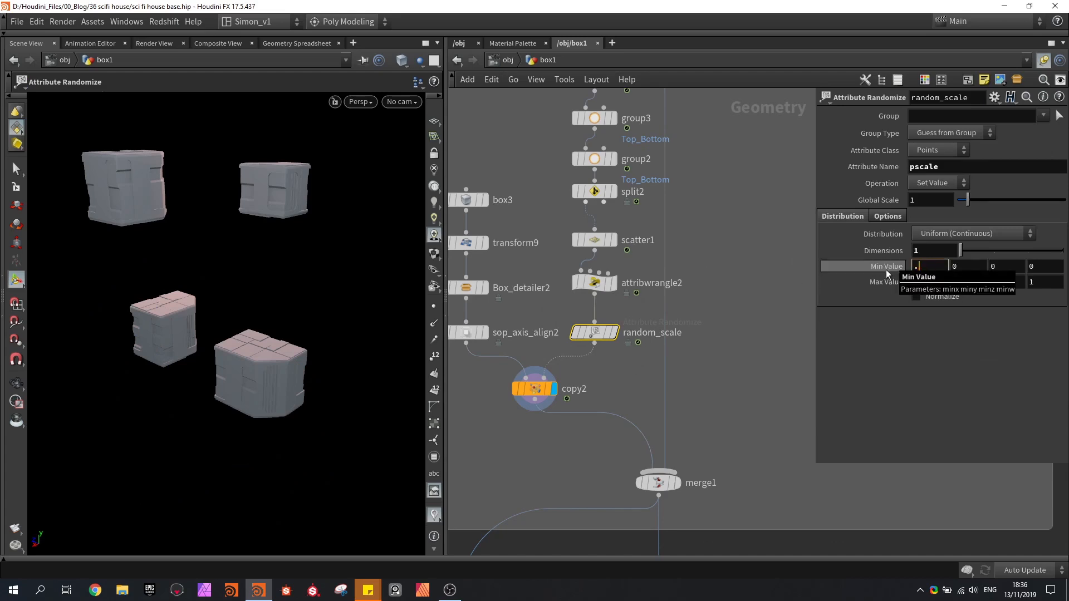
type("5")
key("Return")
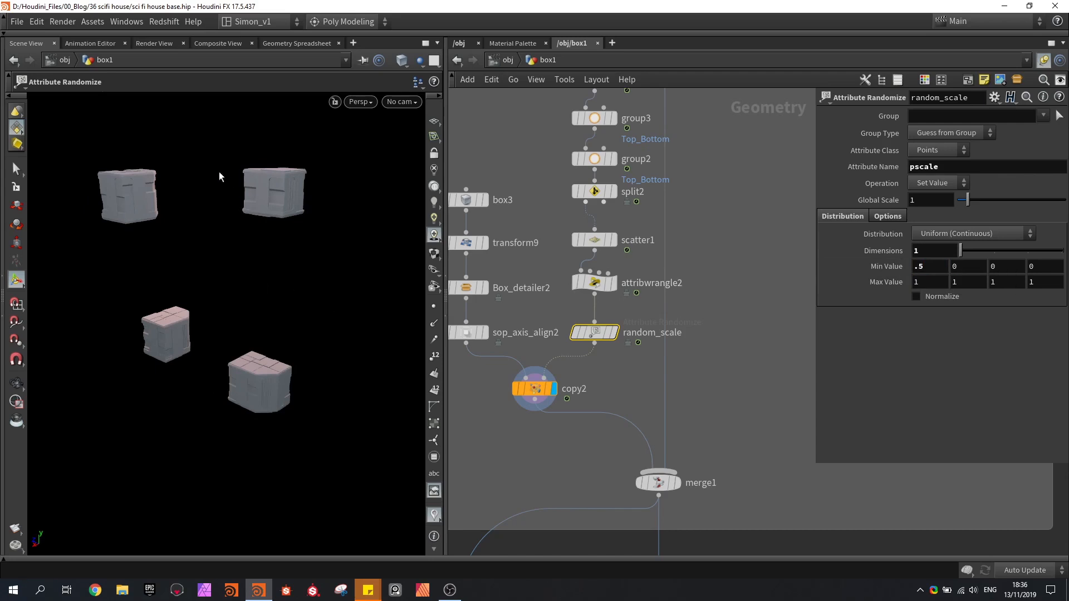
double_click(947, 265)
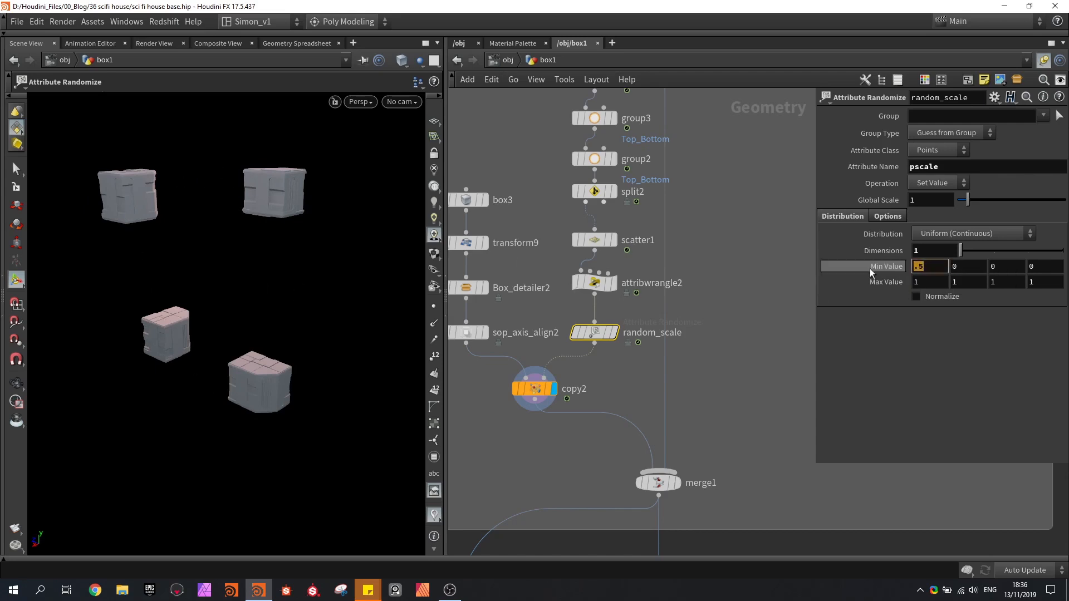
type(".75")
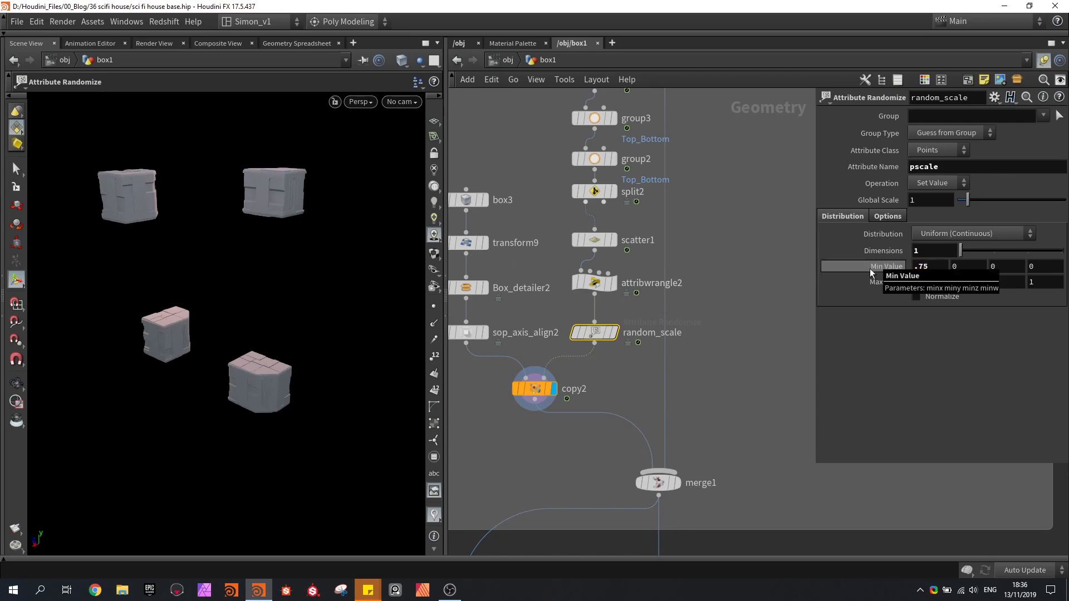
key("Return")
Step: Display merge1 and examine how the smaller buildings combine with the main building from several angles
scroll(673, 348, "down", 2)
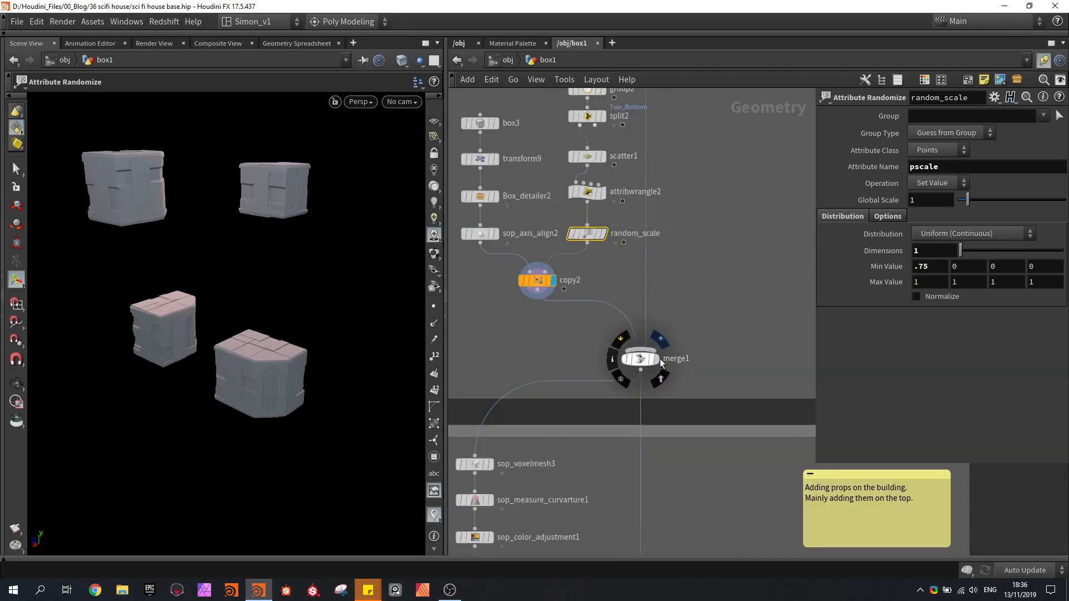
left_click(657, 359)
left_click(640, 359)
left_click_drag(187, 240, 281, 211)
key("Return")
mouse_move(283, 250)
left_mouse_down("alt")
mouse_move(225, 277)
mouse_move(278, 270)
left_mouse_up("alt")
Step: Display merge5 in the props network and examine the building with its rooftop props
middle_click_drag(575, 366, 598, 267)
scroll(598, 267, "down", 3)
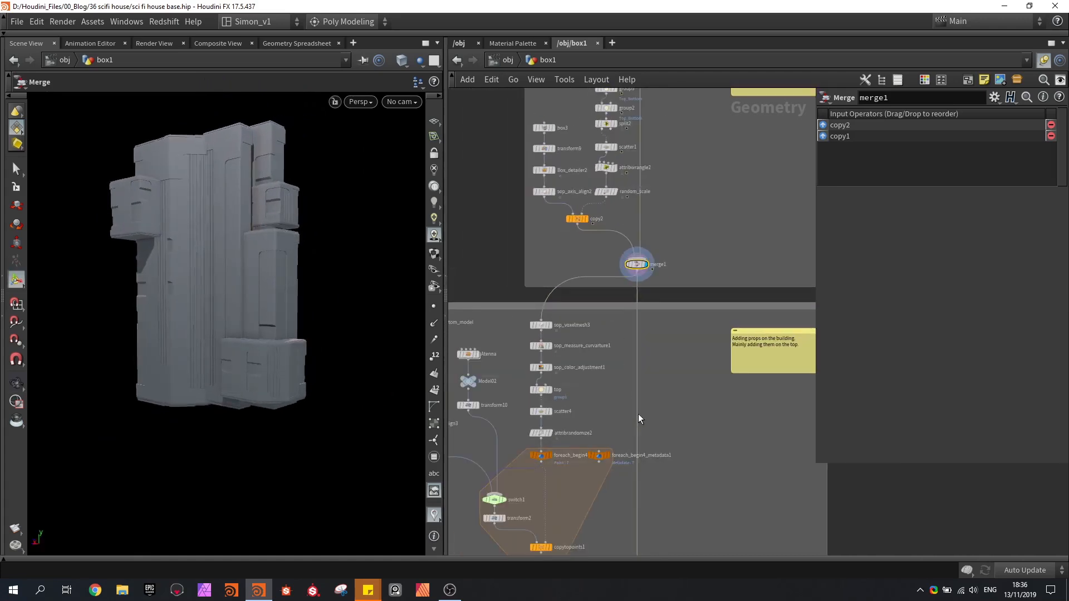
middle_click_drag(638, 413, 640, 245)
scroll(629, 439, "up", 1)
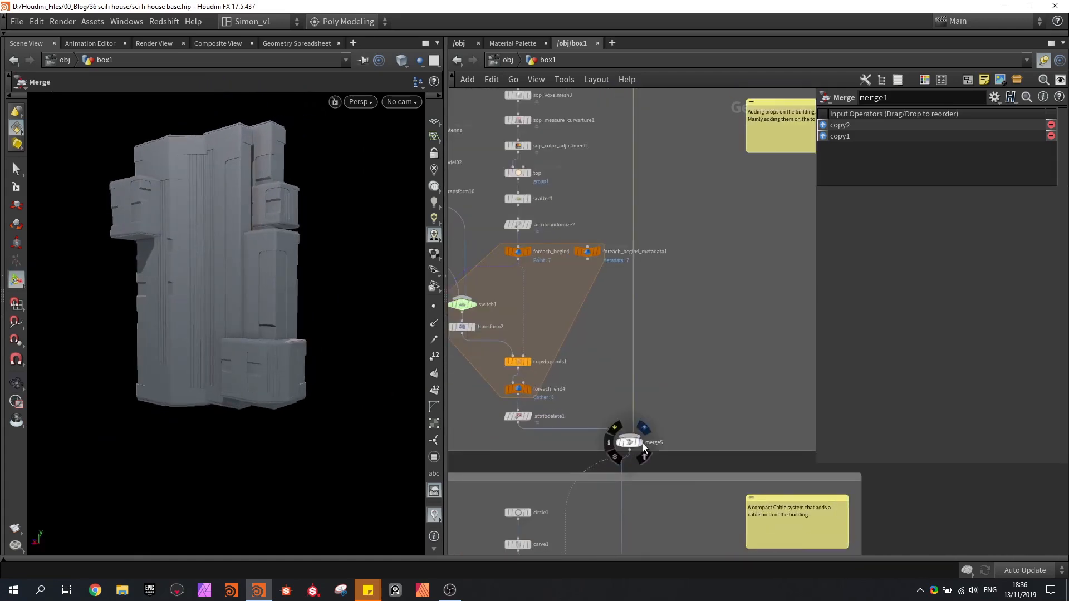
left_click(642, 443)
left_click_drag(397, 302, 289, 246)
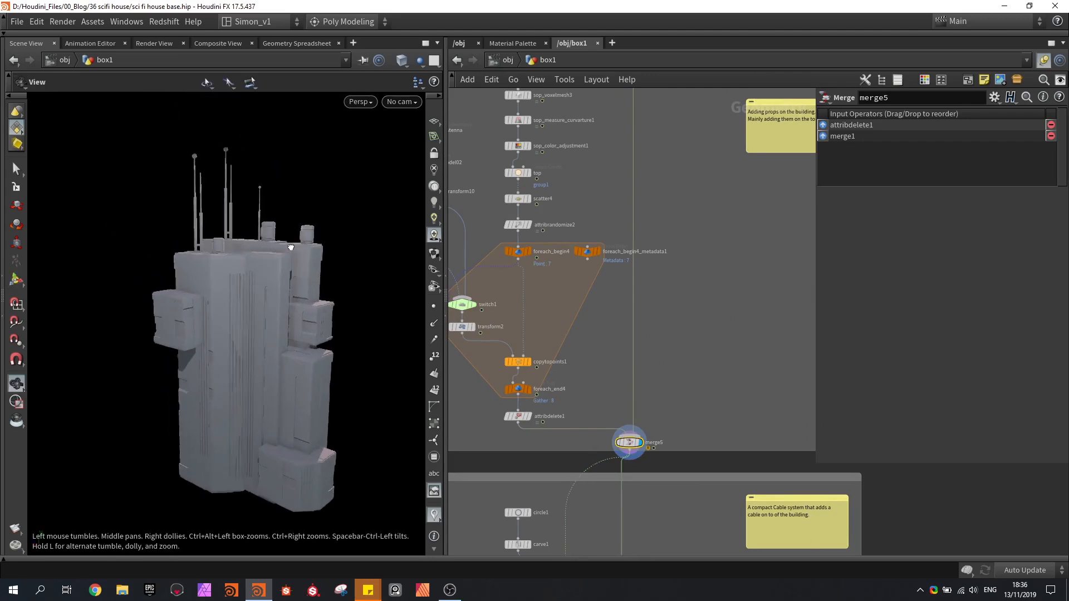
Step: Display sop_voxelmesh3 and examine the voxelized building from above
middle_click_drag(611, 164, 698, 258)
scroll(630, 181, "up", 3)
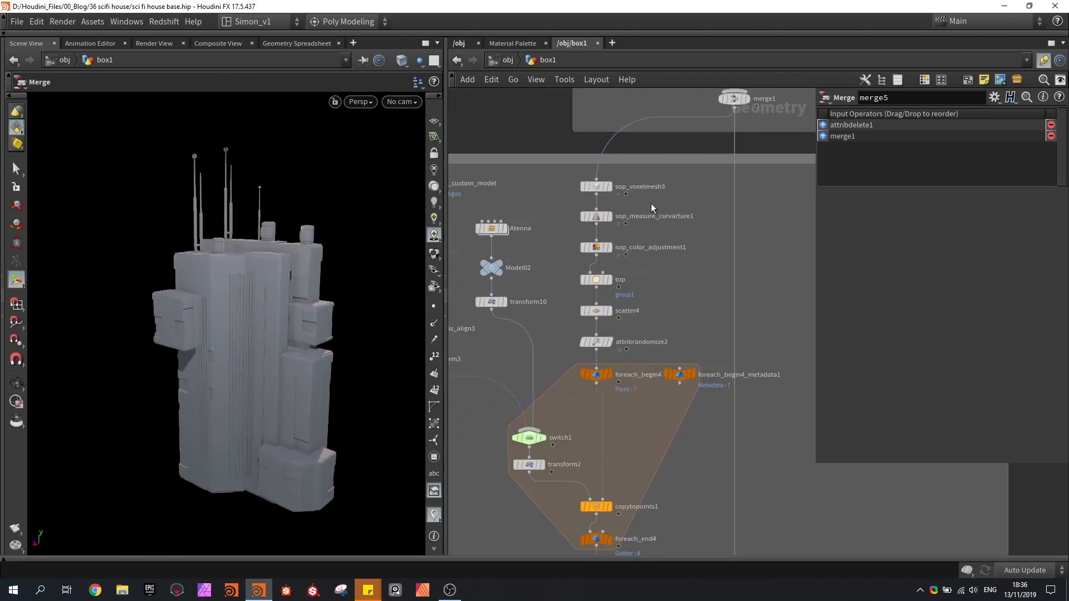
left_click(604, 186)
left_click(597, 191)
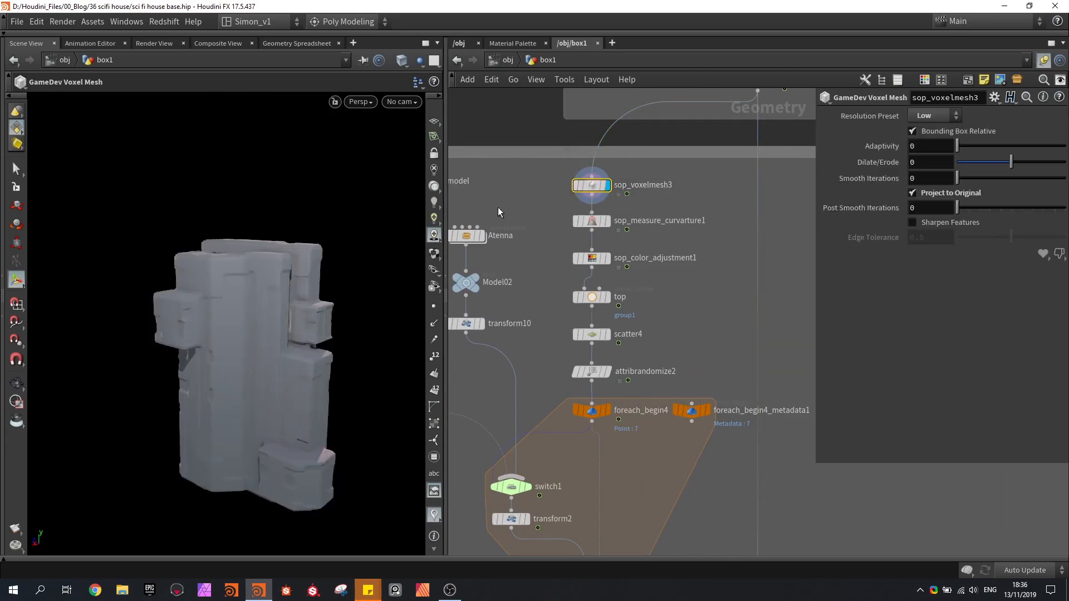
mouse_move(274, 250)
left_mouse_down()
mouse_move(281, 282)
mouse_move(275, 246)
mouse_move(277, 267)
left_mouse_up()
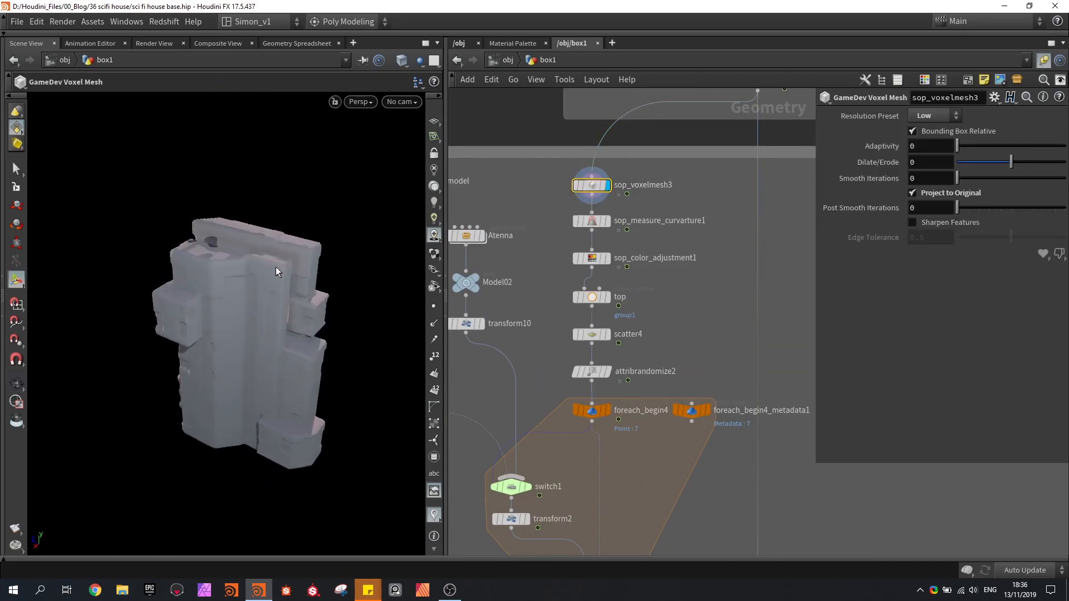
left_click_drag(189, 289, 215, 294)
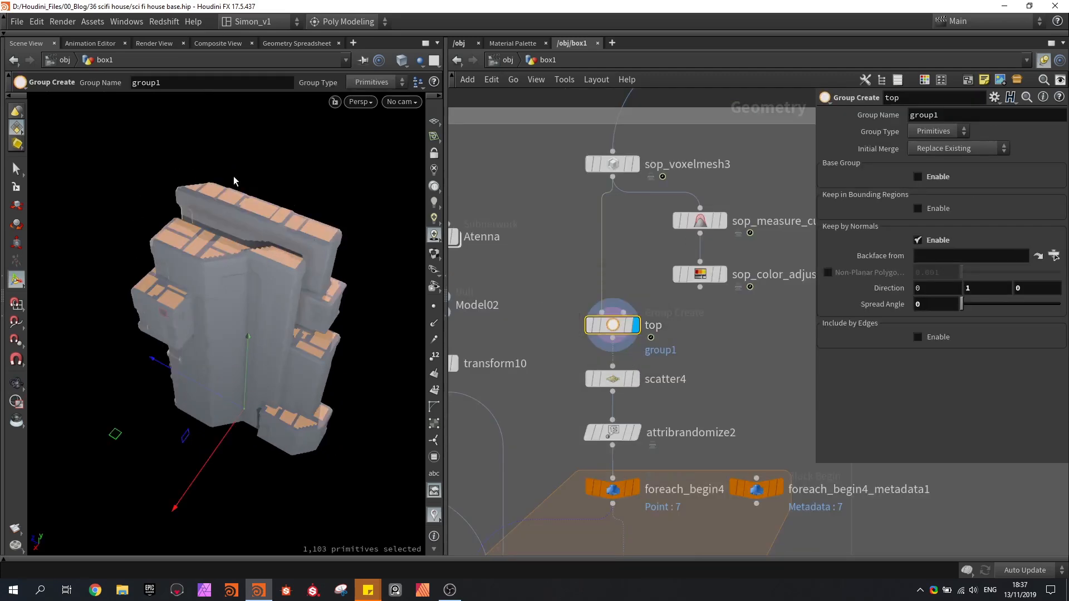
Step: Display scatter4 to view its points on group1, and display foreach_end4 to view the props copied onto them
middle_click_drag(562, 295, 574, 211)
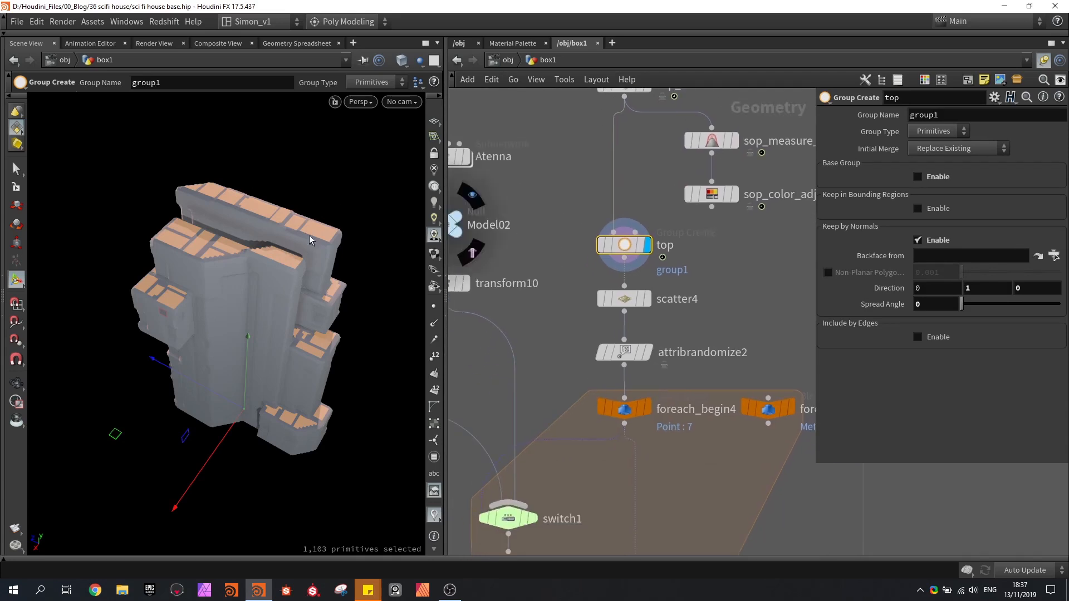
left_click(626, 300)
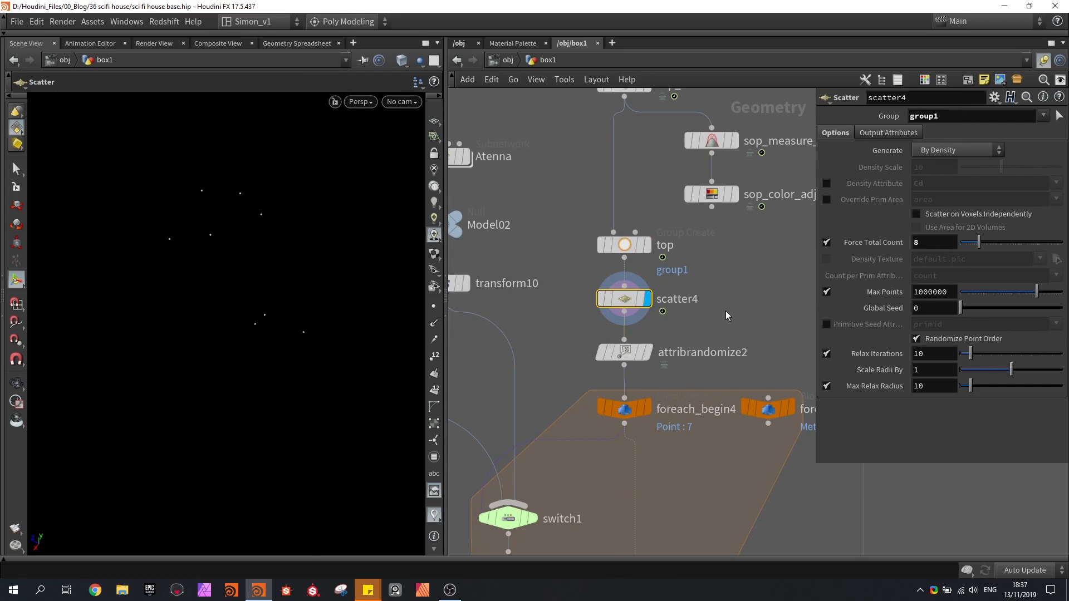
middle_click_drag(726, 312, 744, 190)
scroll(725, 208, "down", 1)
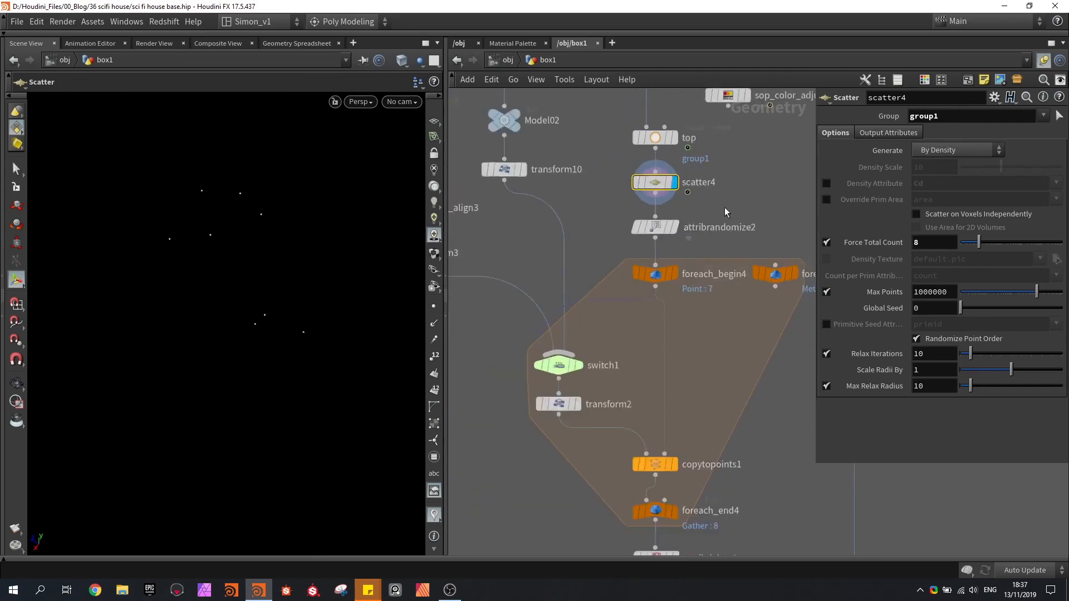
scroll(723, 207, "down", 2)
left_click(679, 418)
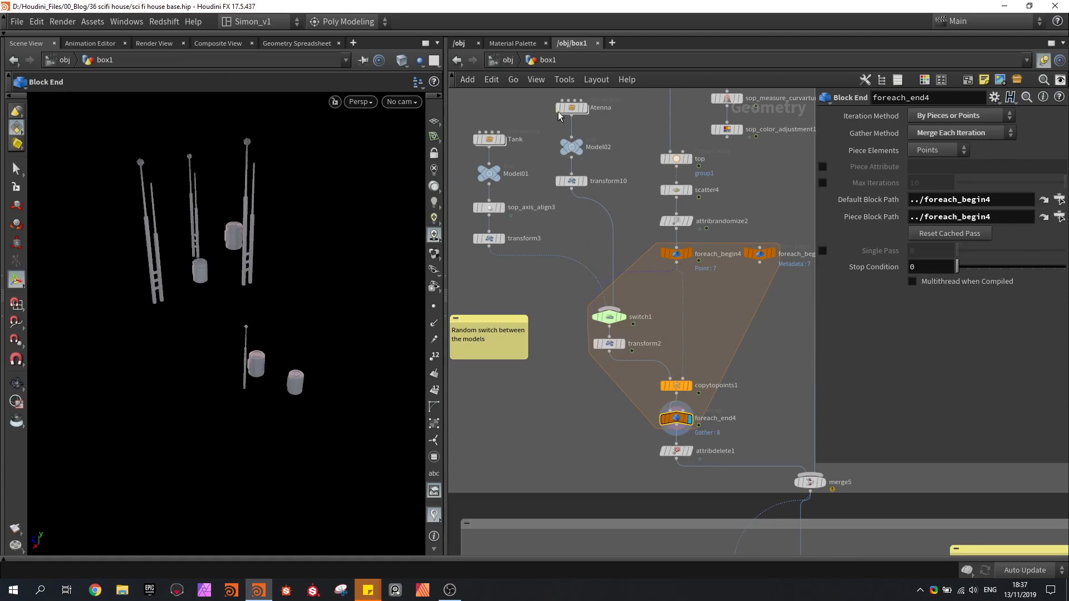
Step: Display and frame the tank at Model01 and the antenna at Model02 to examine the two prop models
middle_click_drag(575, 224, 639, 313)
scroll(558, 255, "up", 2)
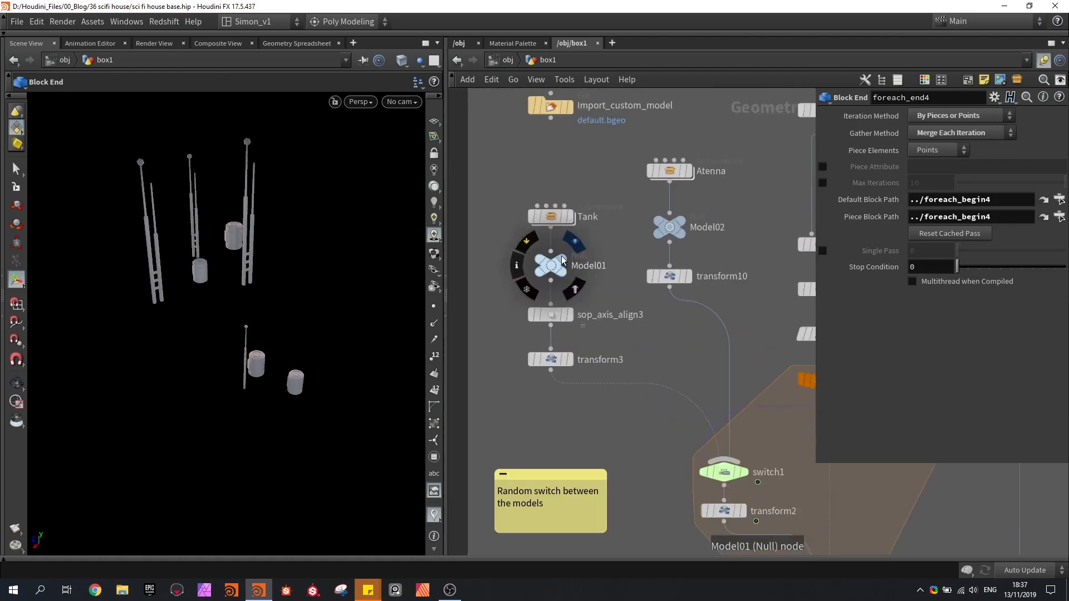
left_click(561, 258)
left_click(558, 269)
key("h")
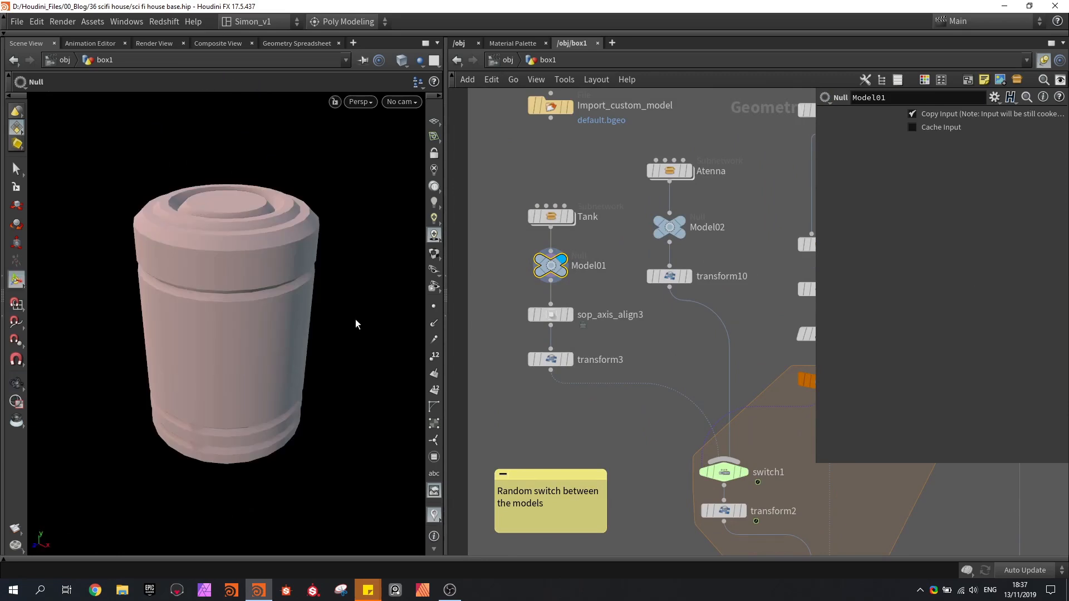
left_click(679, 222)
left_click(672, 228)
key("space+h")
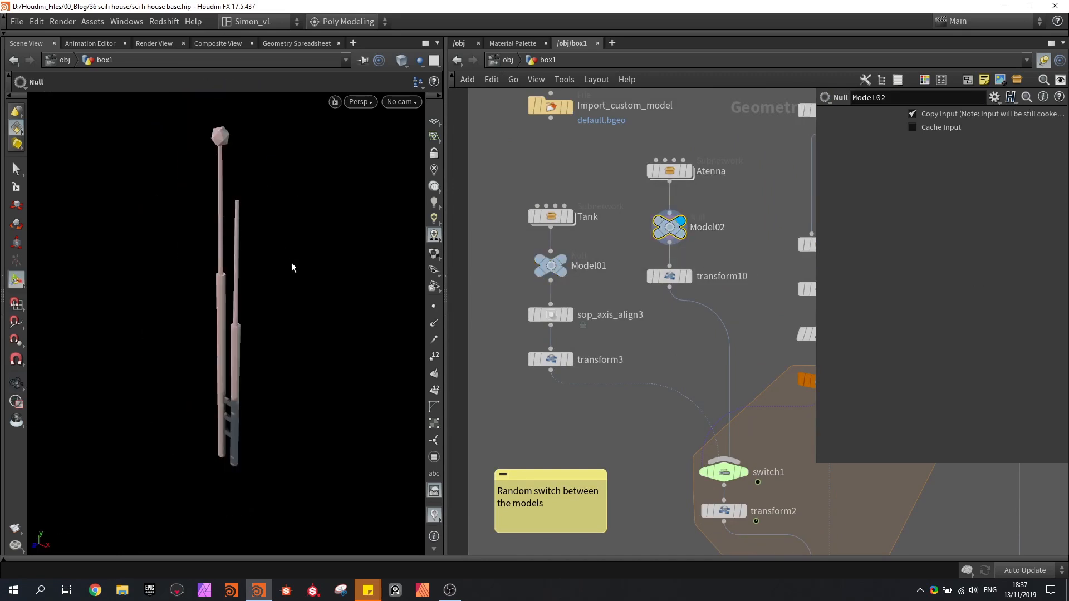
mouse_move(291, 266)
left_mouse_down("alt")
mouse_move(207, 265)
mouse_move(291, 263)
left_mouse_up("alt")
Step: Move the Import_custom_model node closer to the Atenna node and inspect its Geometry File setting
left_click_drag(551, 114, 579, 135)
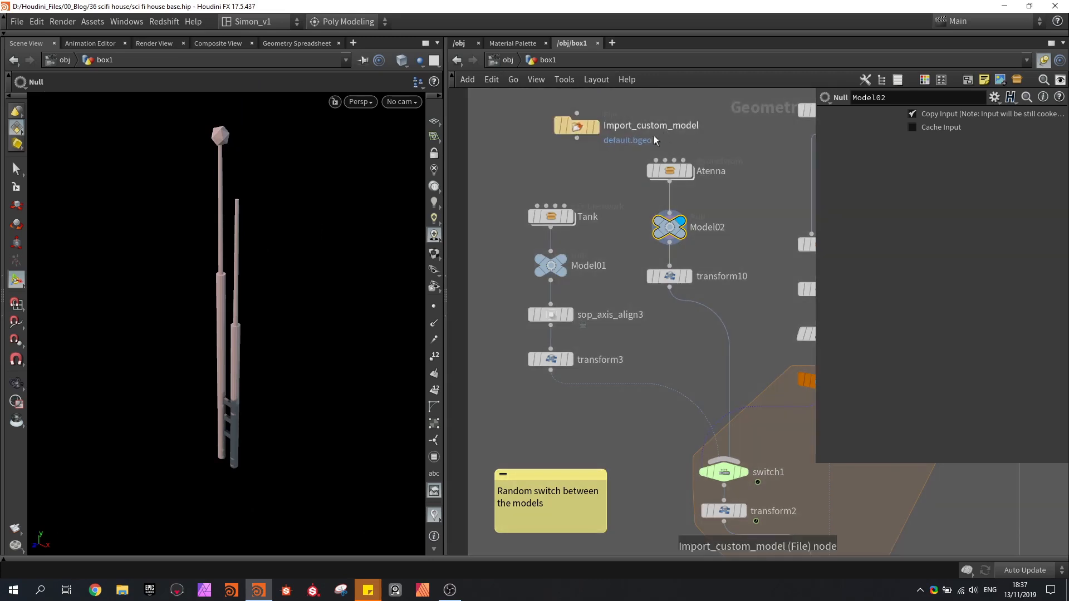
left_click(578, 135)
left_click_drag(970, 134, 899, 138)
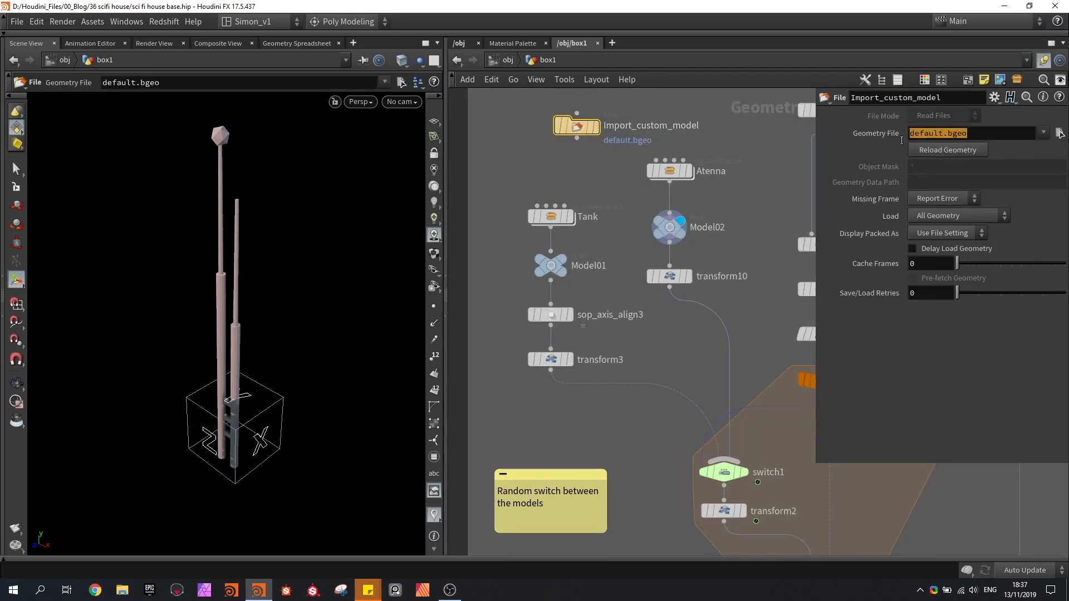
left_click(710, 148)
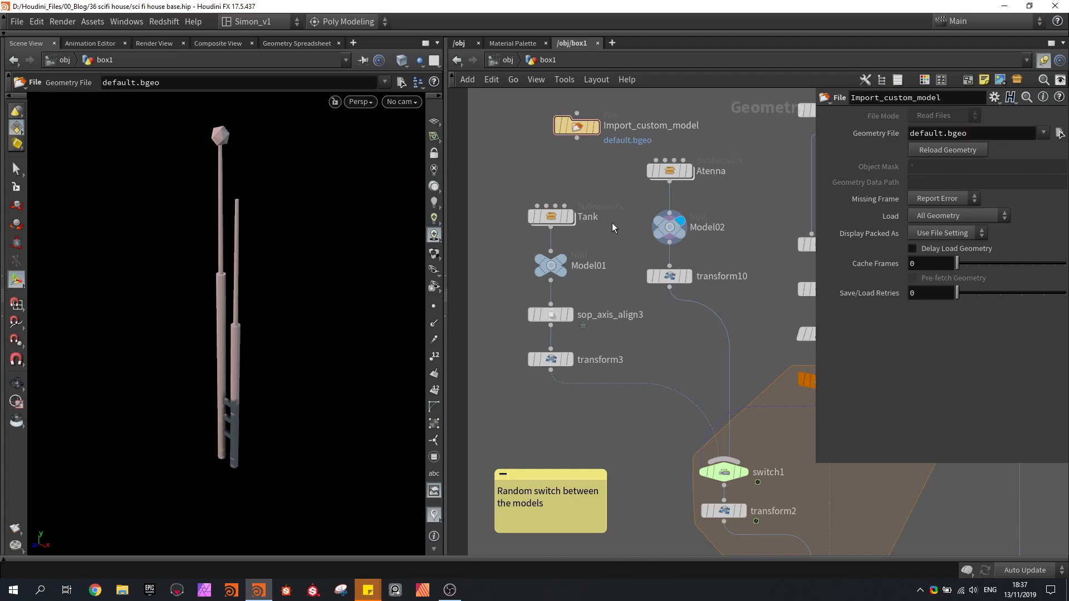
Step: Examine the switch1 and for-each block network, and search the node list for the For-Each variants
middle_click_drag(623, 269, 610, 232)
middle_click_drag(649, 308, 599, 241)
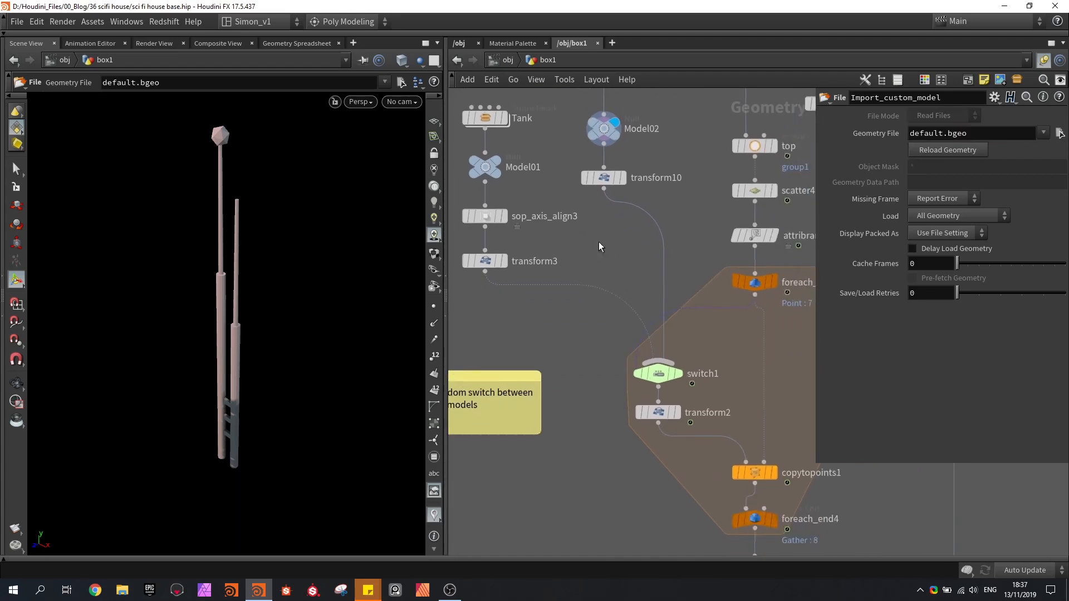
scroll(599, 241, "down", 2)
middle_click_drag(806, 461, 687, 435)
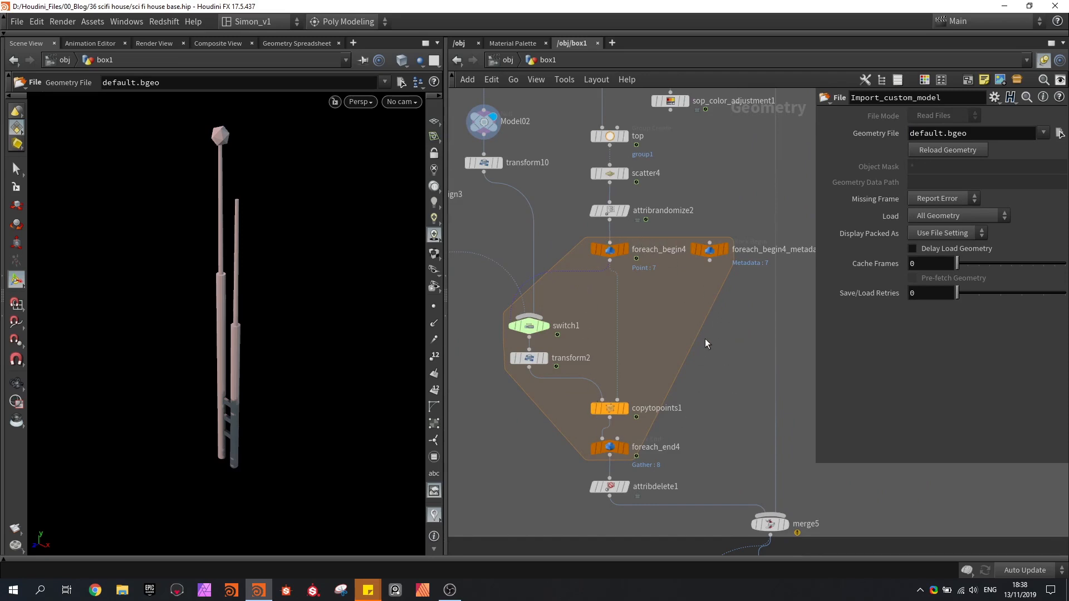
key("Tab")
type("for")
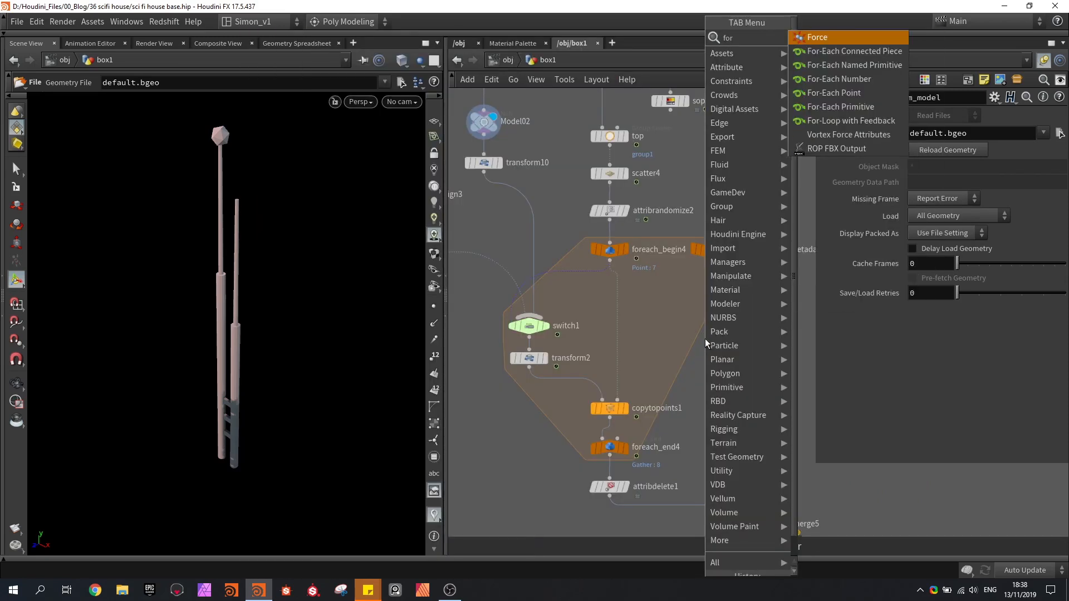
key("Escape")
Step: Display attribrandomize2, inspect its index attribute settings, and view the points' index values in the Geometry Spreadsheet
left_click(599, 189)
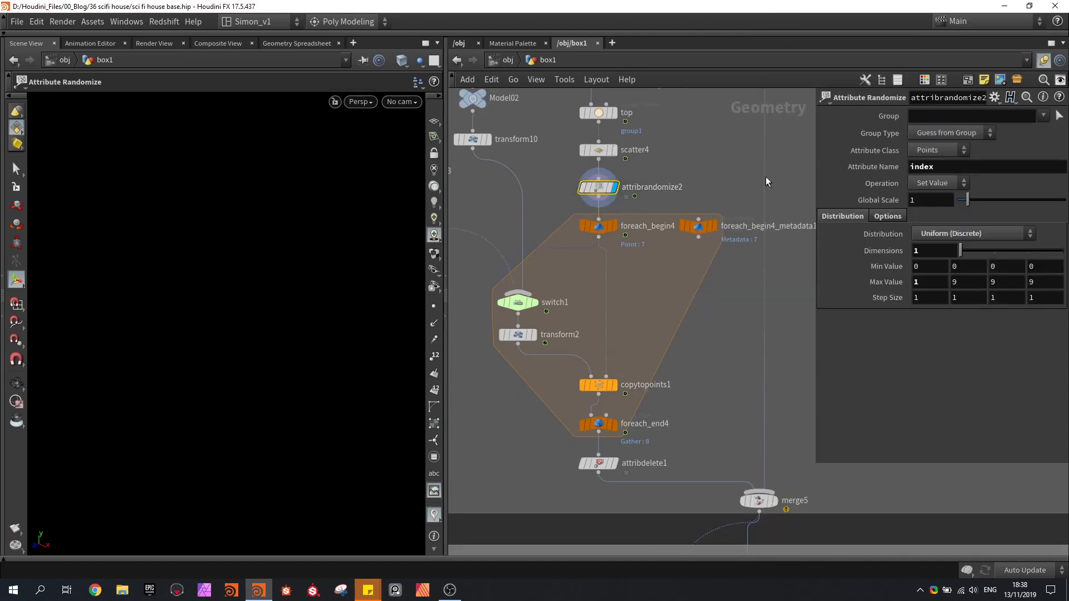
double_click(924, 166)
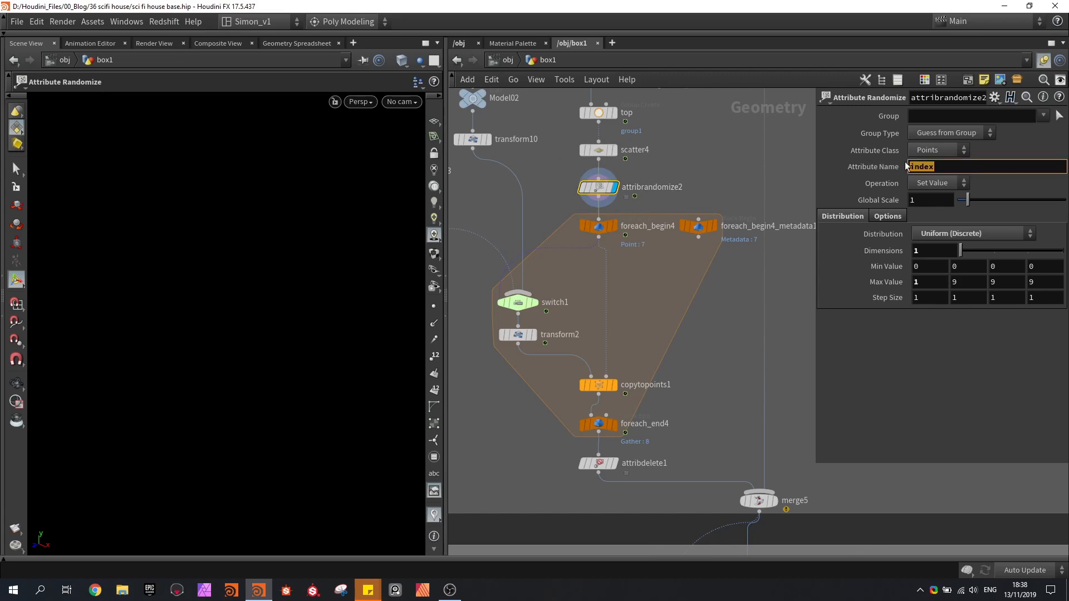
left_click(276, 42)
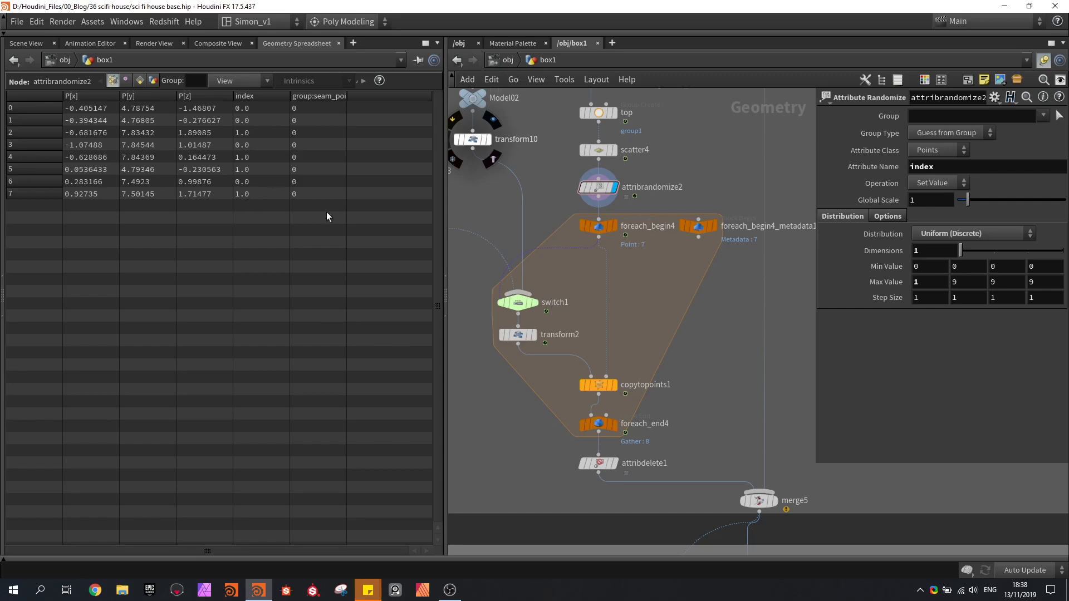
Step: Inspect switch1's Select Input expression and model inputs, and display foreach_begin4 to read its single point's index attribute
middle_click_drag(556, 291, 649, 301)
left_click(611, 313)
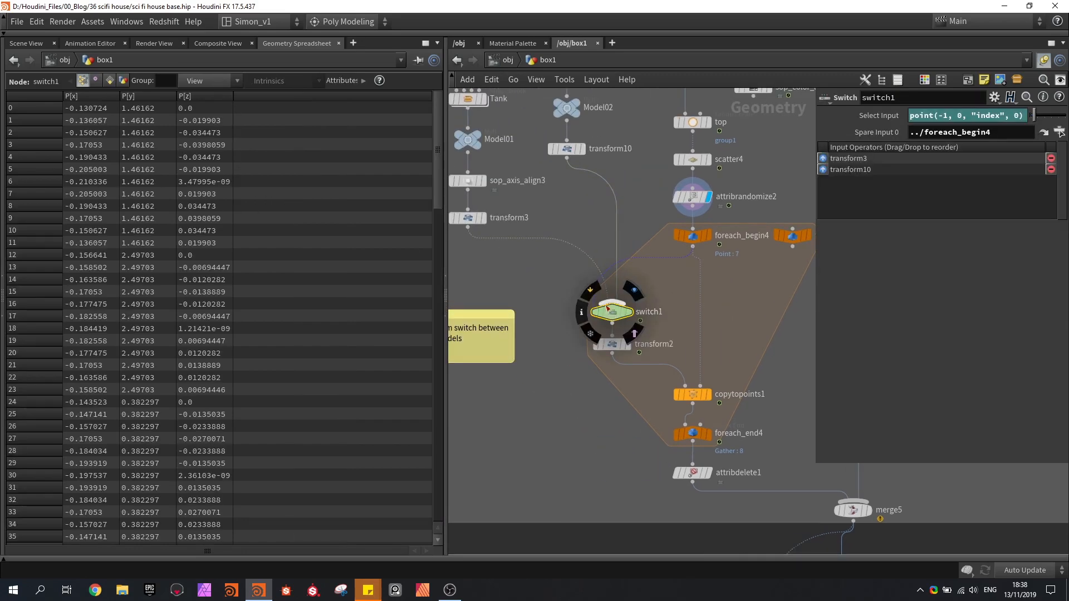
middle_click_drag(515, 253, 536, 281)
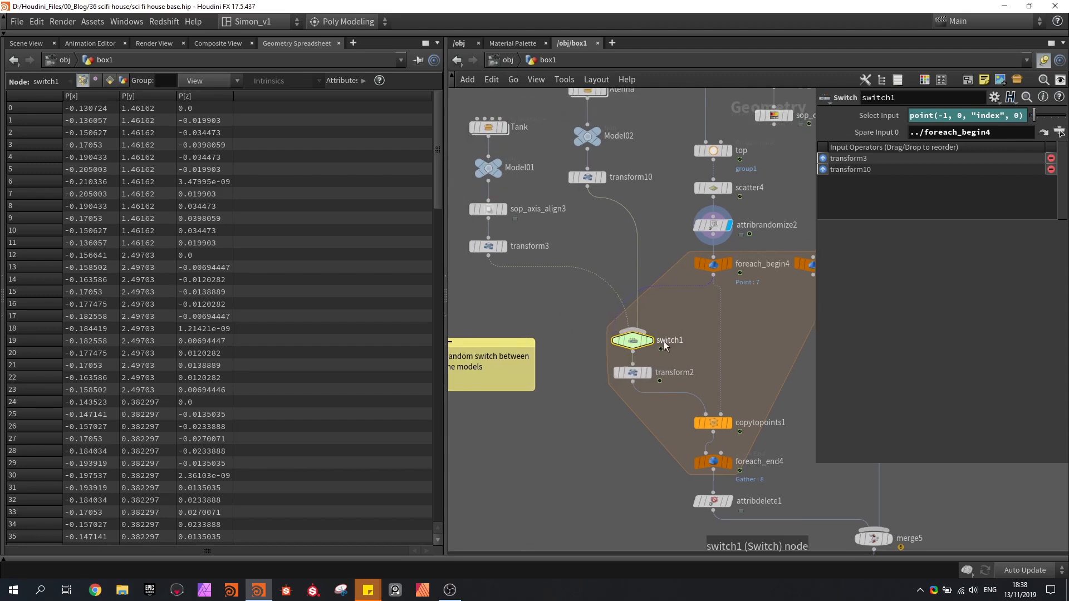
middle_click_drag(609, 192, 612, 213)
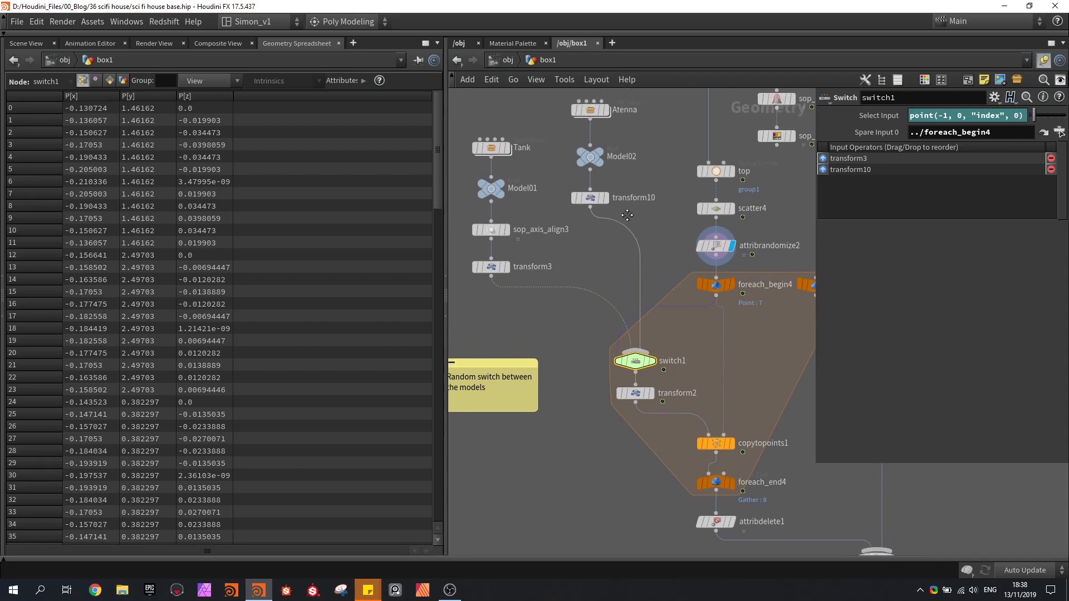
middle_click_drag(678, 289, 608, 260)
left_click(660, 257)
scroll(648, 260, "up", 1)
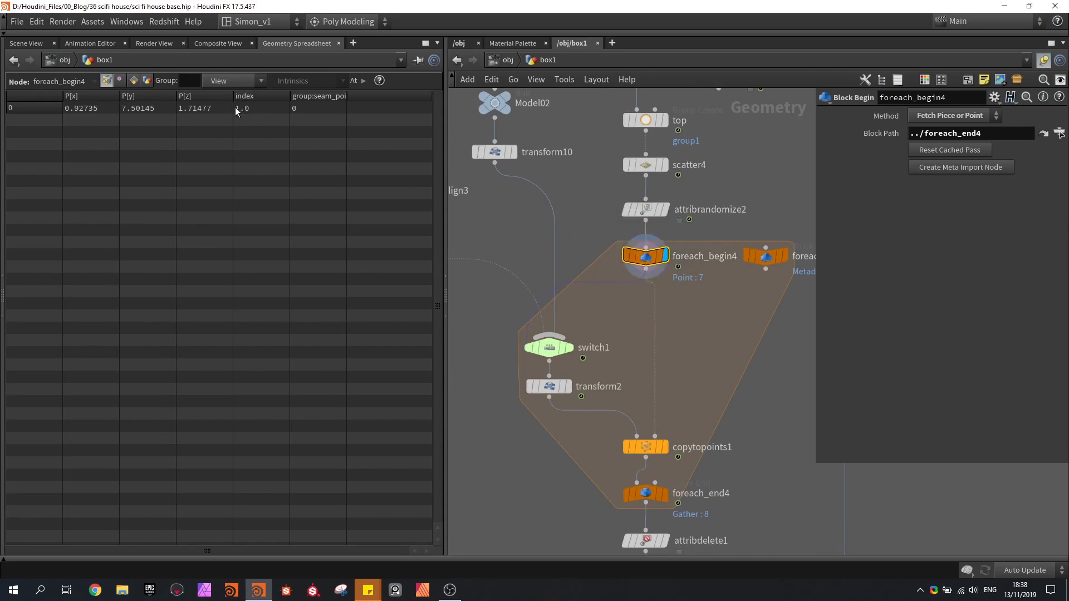
Step: Display switch1, locate the Add Spare Input option, and inspect the Spare Input 0 reference to ../foreach_begin4 and the Select Input expression
left_click(549, 348)
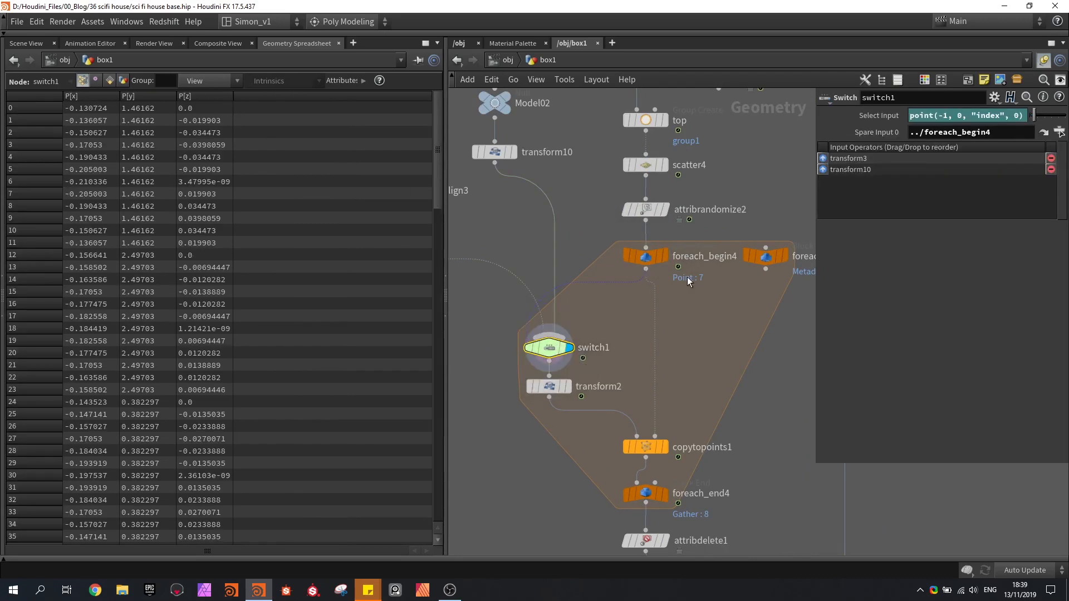
left_click(995, 99)
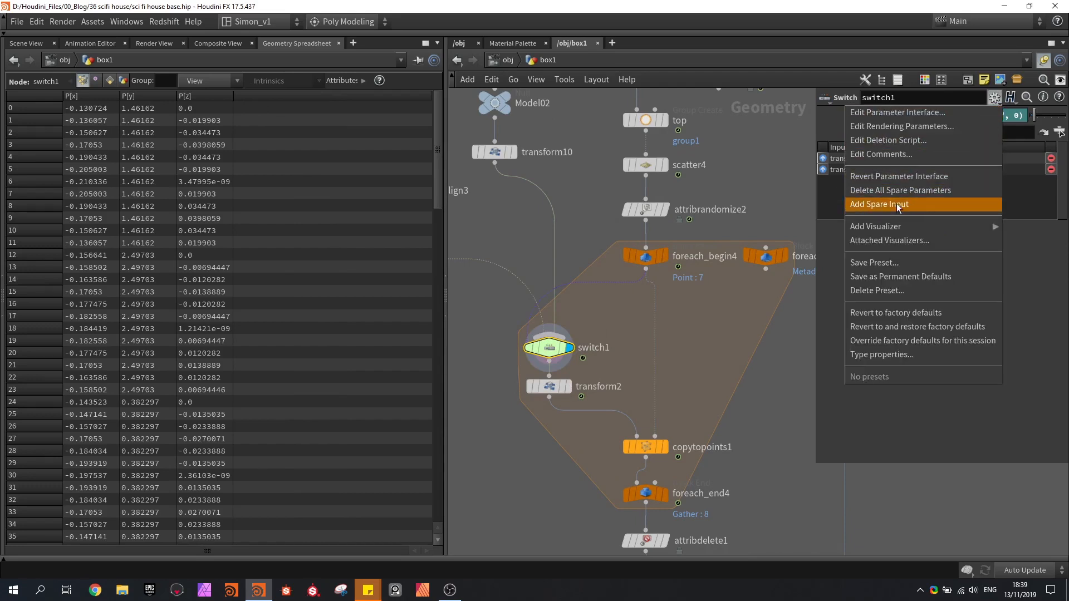
left_click(860, 205)
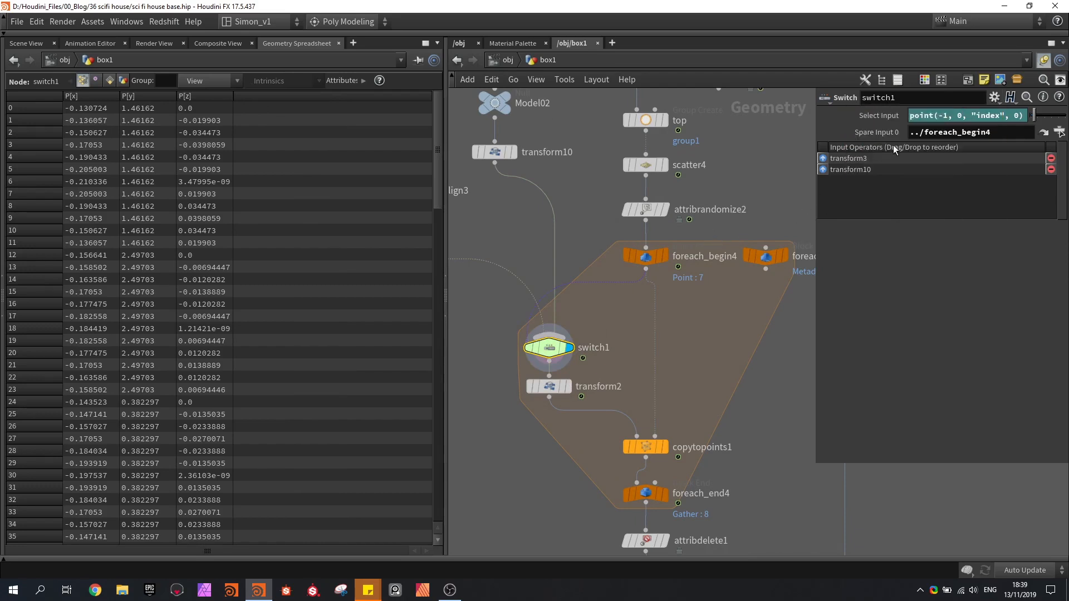
left_click_drag(990, 132, 894, 136)
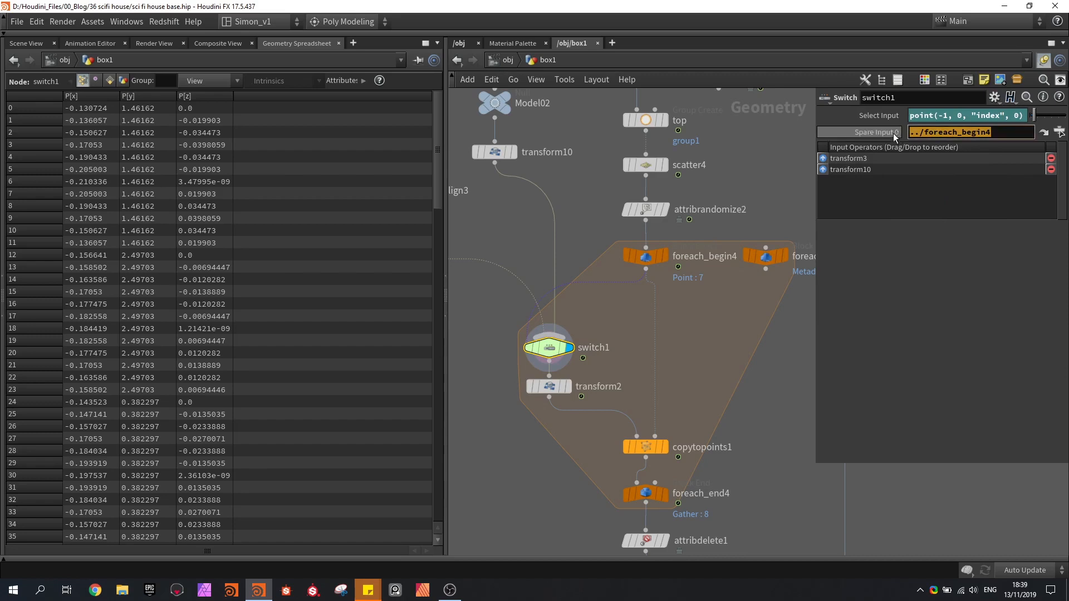
left_click_drag(648, 265, 953, 135)
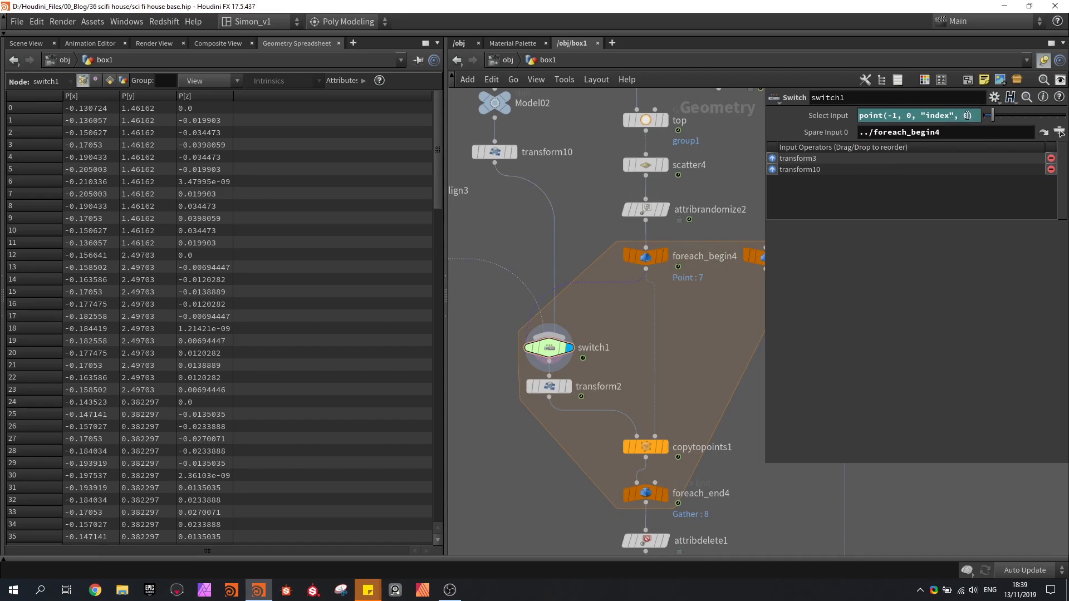
double_click(893, 115)
triple_click(929, 132)
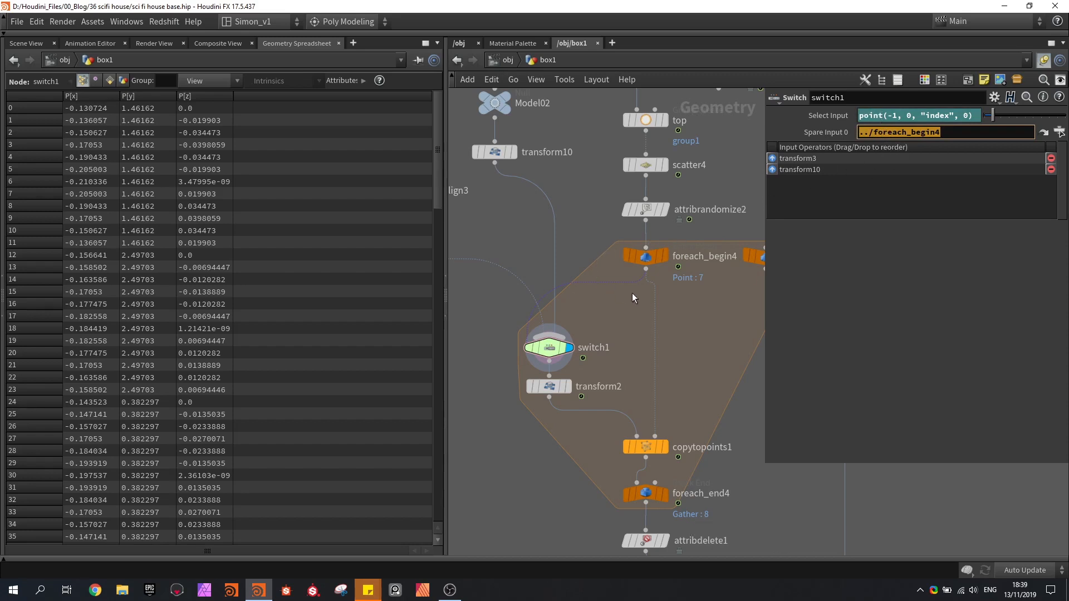
Step: Compare foreach_begin4's point index in the spreadsheet with switch1's point(-1, 0, "index", 0) expression
left_click(645, 256)
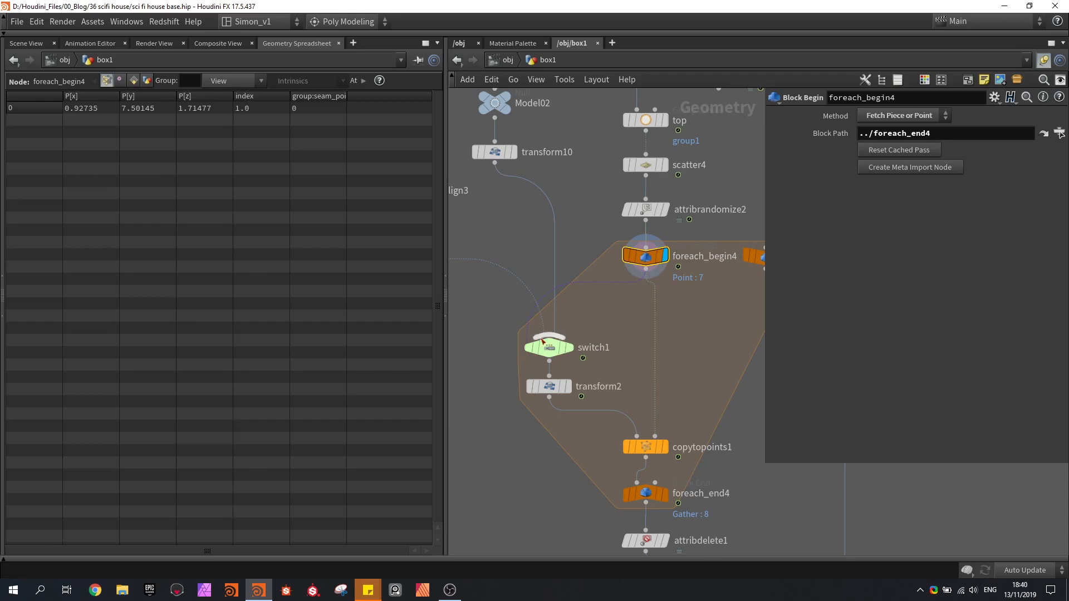
left_click(549, 348)
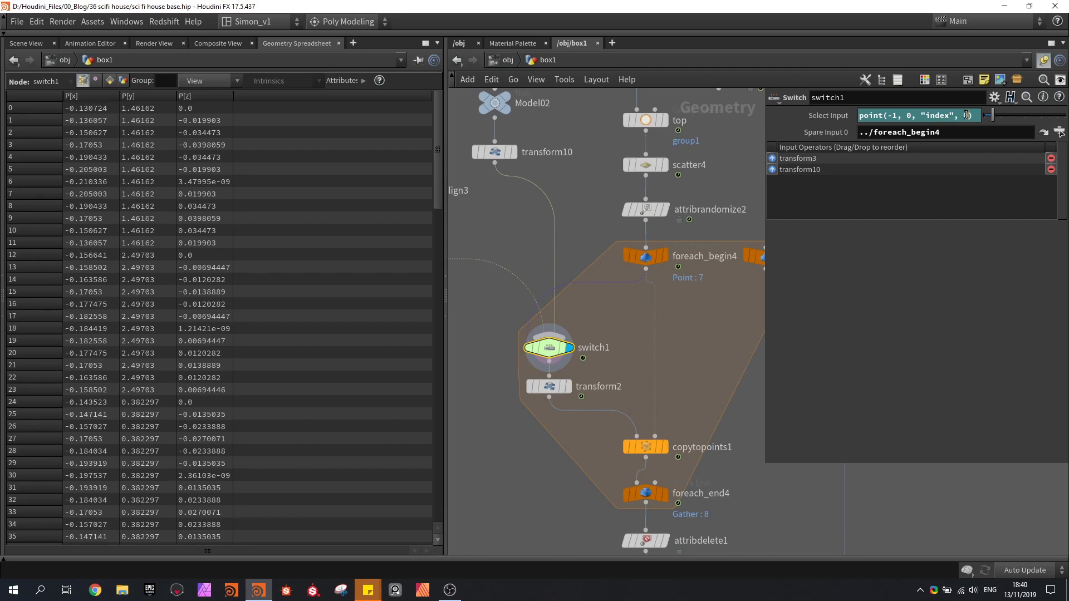
double_click(967, 115)
left_click(740, 174)
Step: Display copytopoints1 and the gathered foreach_end4 output in the scene to examine the scattered tanks and antennas
middle_click_drag(627, 343, 626, 342)
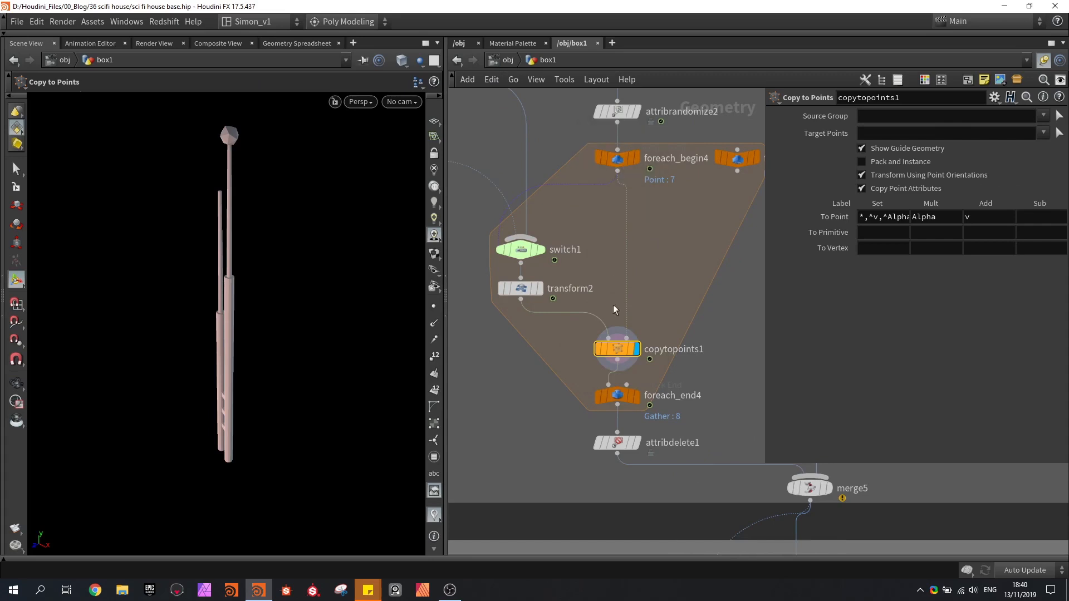
left_click(635, 396)
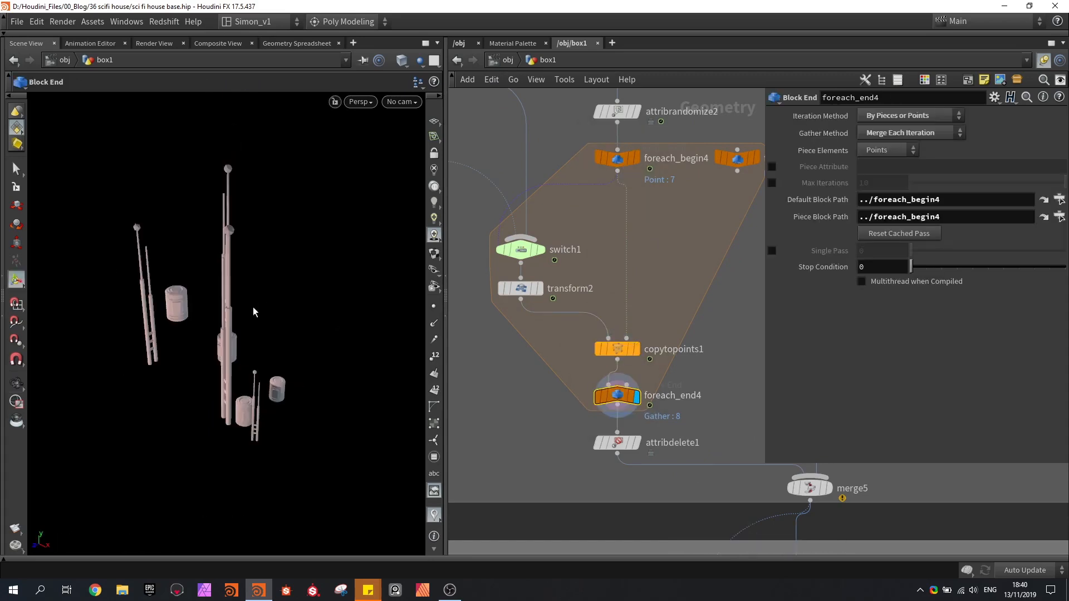
left_click_drag(253, 312, 219, 305, "alt")
middle_click_drag(252, 375, 203, 281, "alt")
scroll(203, 282, "down", 2)
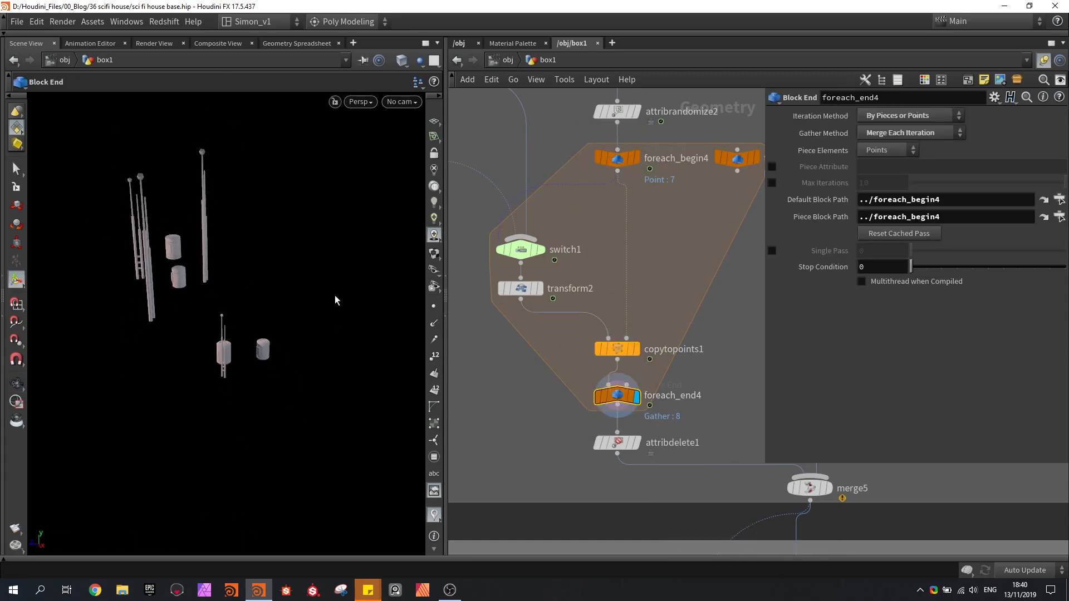
Step: Display merge5 and examine the tanks and antennas placed on the building roofs
scroll(653, 296, "down", 3)
middle_click_drag(654, 295, 636, 254)
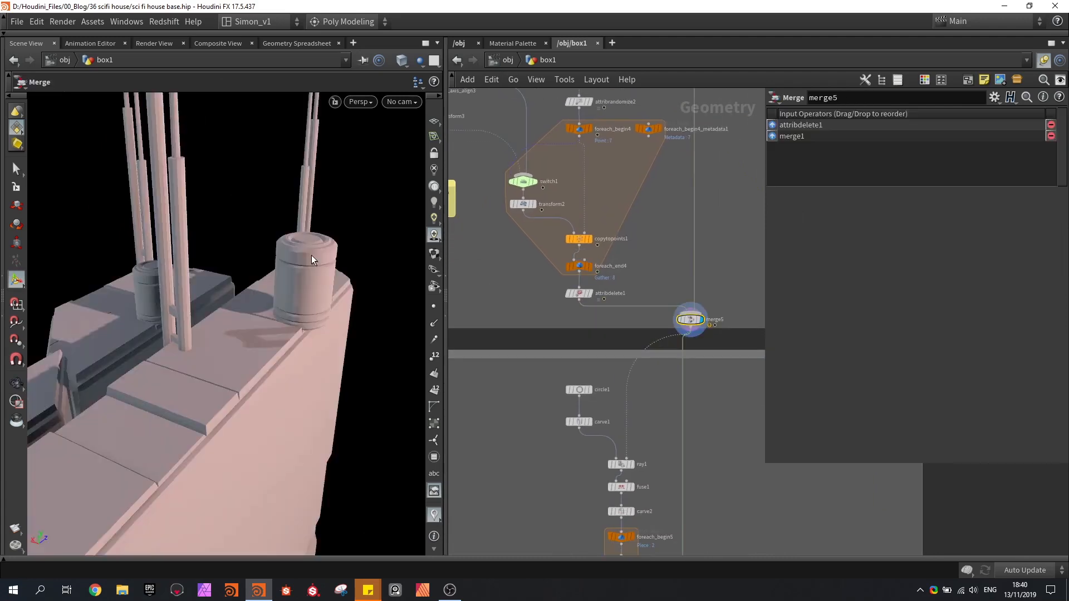
left_click_drag(311, 255, 260, 281)
left_click_drag(333, 249, 294, 290)
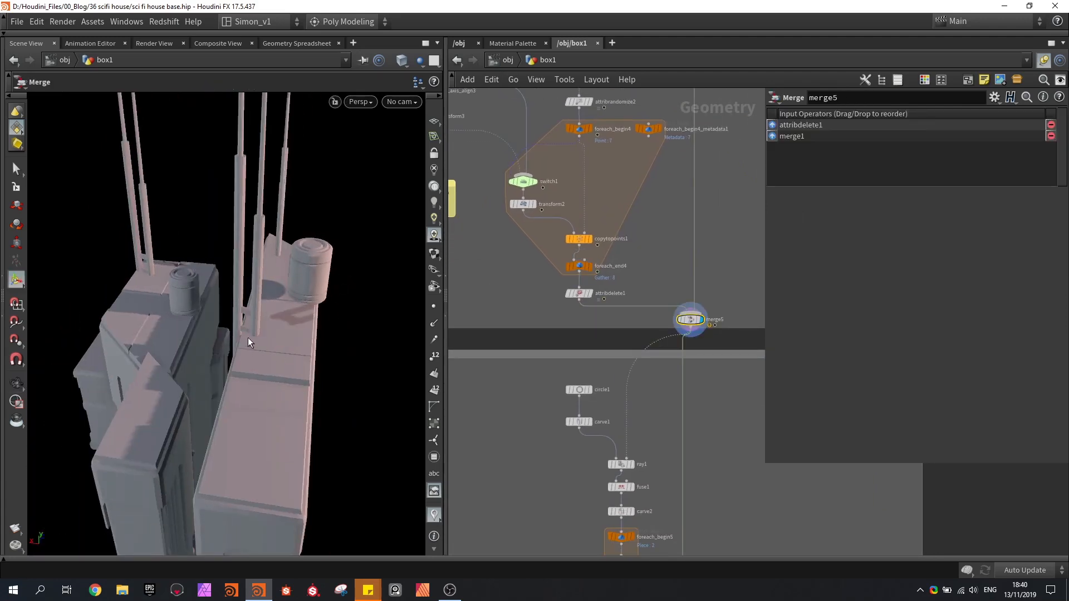
Step: Display the measure curvature node below sop_voxelmesh3 and examine the curvature colouring on the voxelized building
middle_click_drag(646, 234, 632, 432)
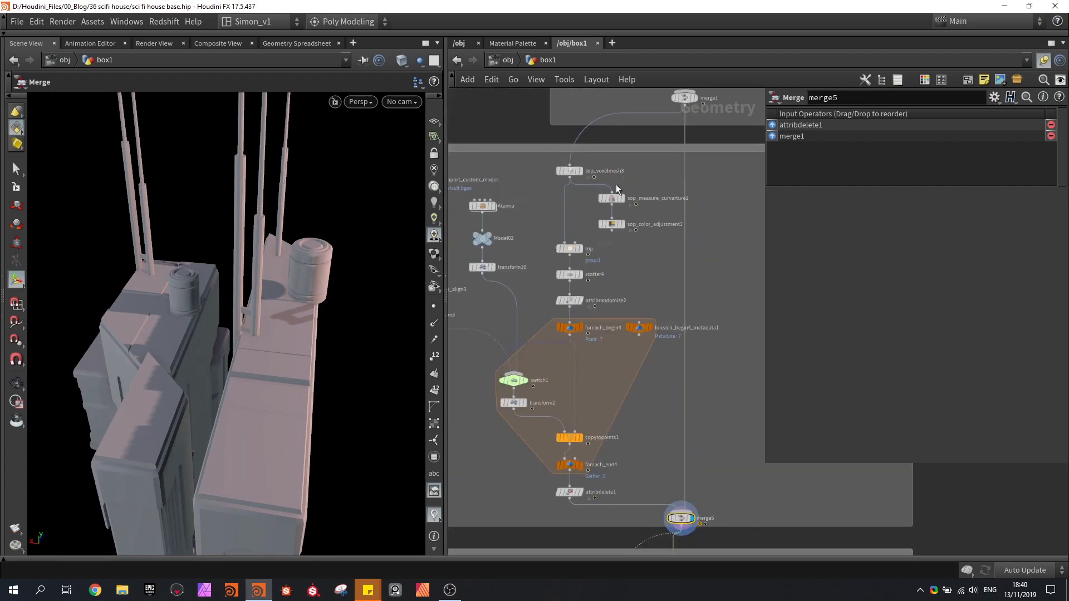
scroll(616, 195, "up", 3)
left_click(629, 196)
left_click(618, 199)
mouse_move(301, 301)
left_mouse_down("alt")
mouse_move(268, 315)
mouse_move(339, 295)
mouse_move(303, 292)
mouse_move(310, 314)
mouse_move(277, 279)
left_mouse_up("alt")
key("Return")
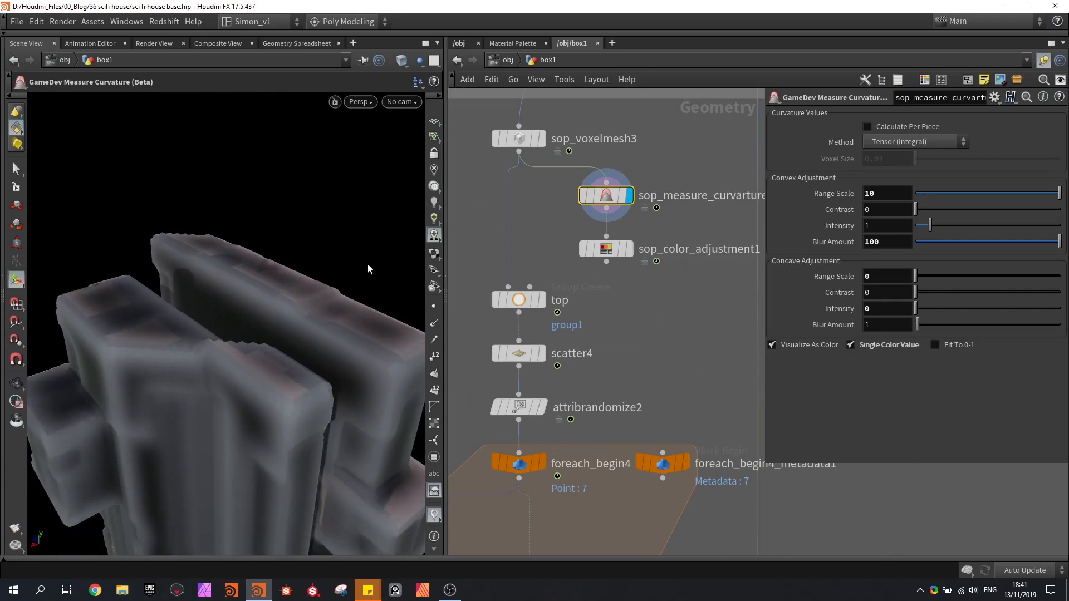
Step: Display sop_color_adjustment1 and examine the inverted, high-contrast curvature mask on the building
left_click(629, 249)
left_click(616, 253)
key("Escape")
left_click_drag(295, 299, 245, 266)
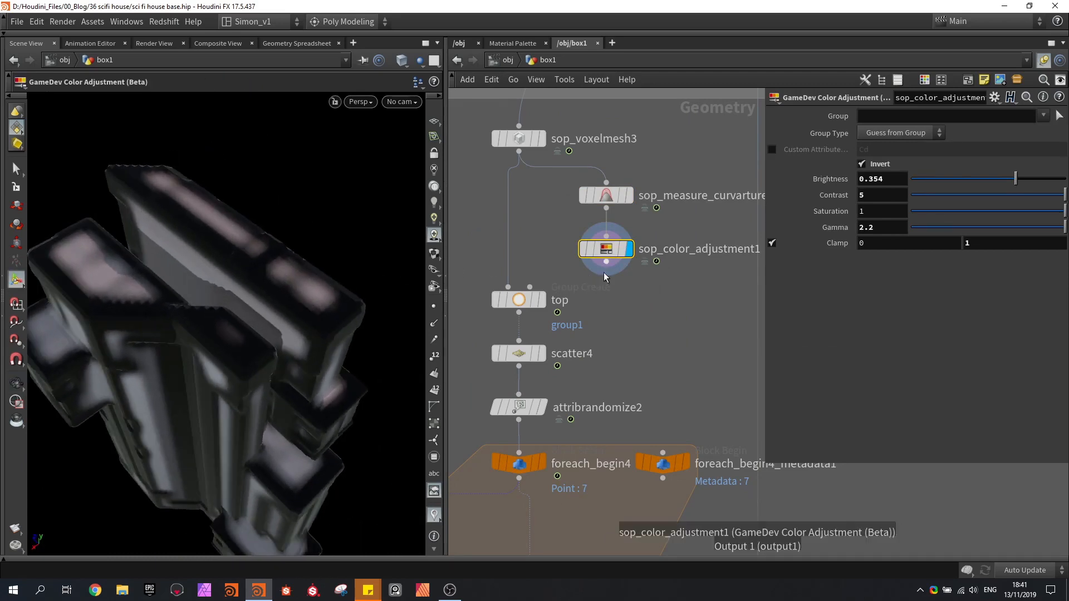
Step: Connect sop_color_adjustment1 to the top group node's input, and enable the Cd Density Attribute on scatter4
left_click_drag(606, 262, 509, 286)
left_click(541, 356)
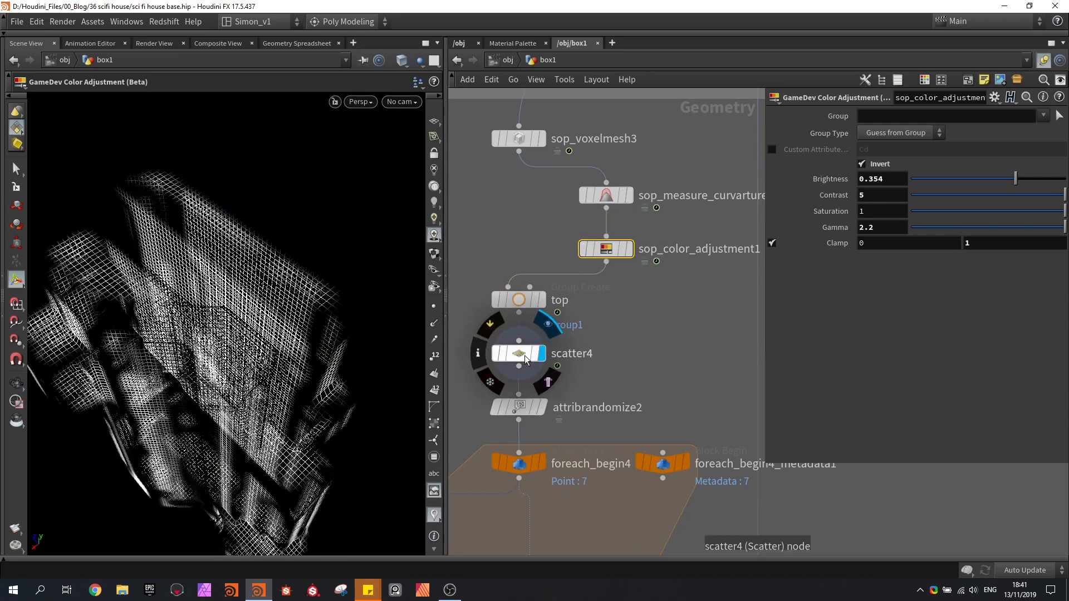
left_click(525, 359)
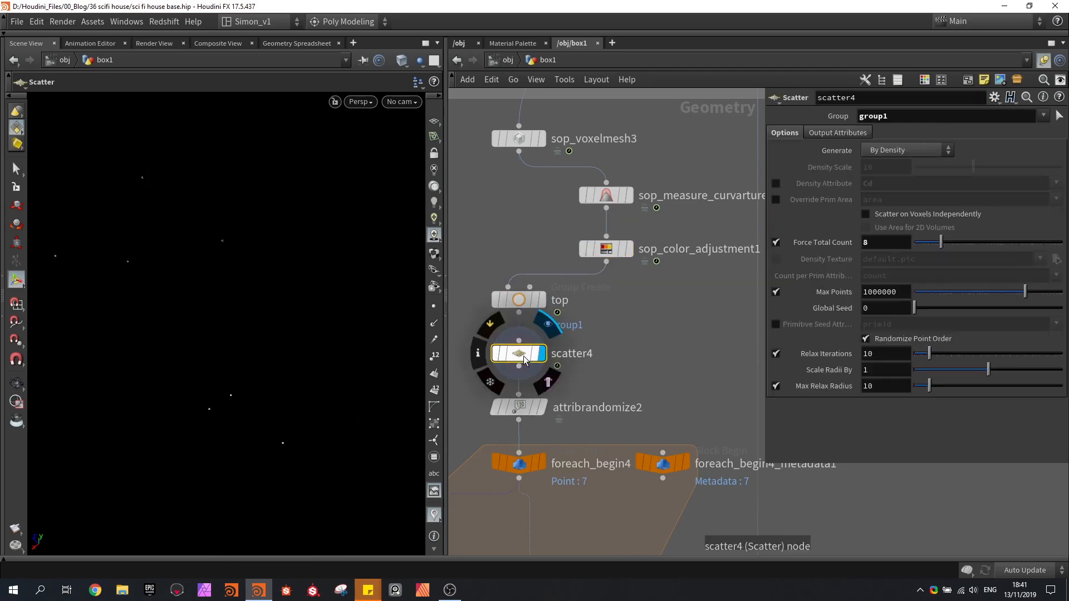
left_click(777, 185)
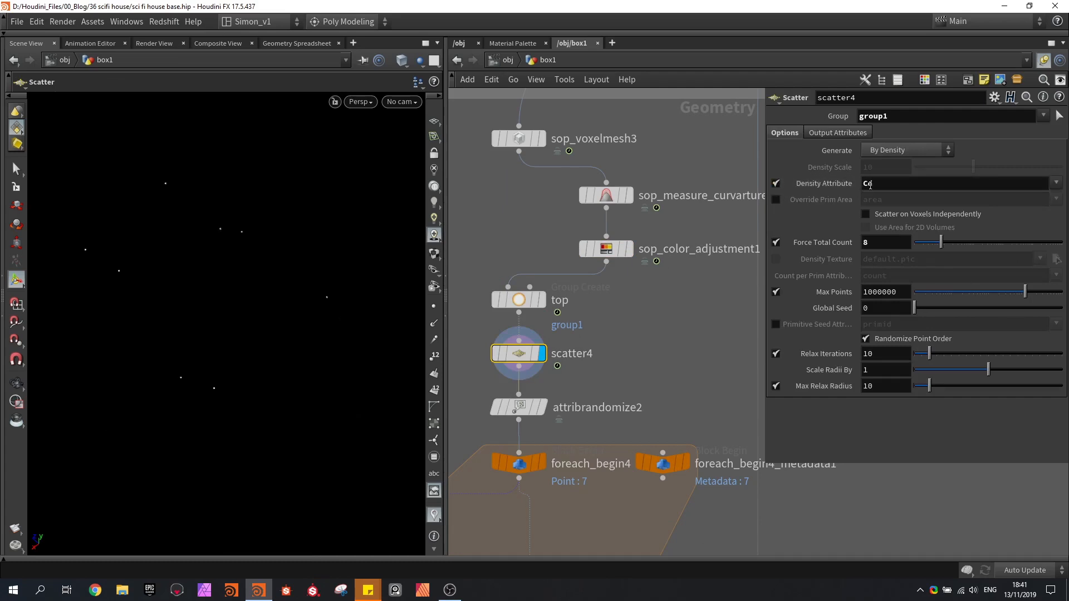
scroll(672, 482, "down", 3)
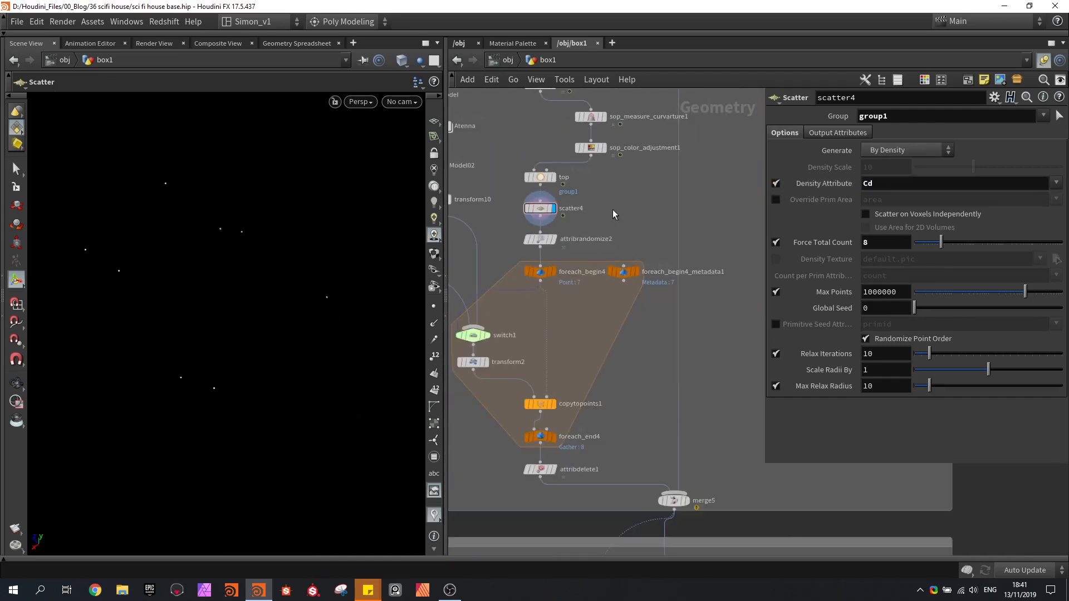
Step: Display merge5 and examine the new placement of the roof props from several sides
left_click(686, 500)
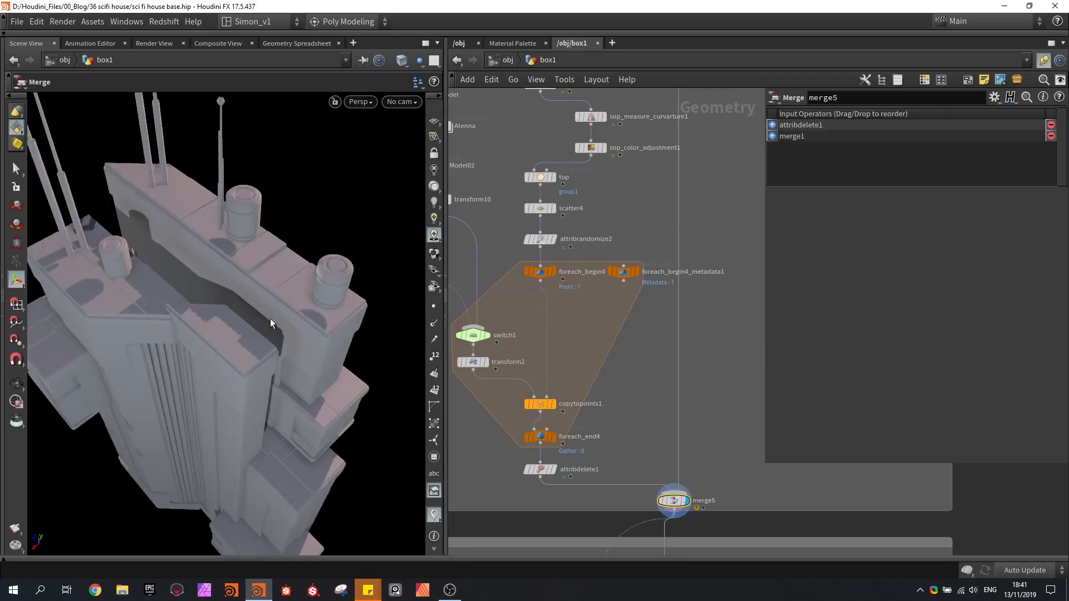
left_click_drag(269, 319, 214, 275, "alt")
left_click_drag(226, 200, 356, 179)
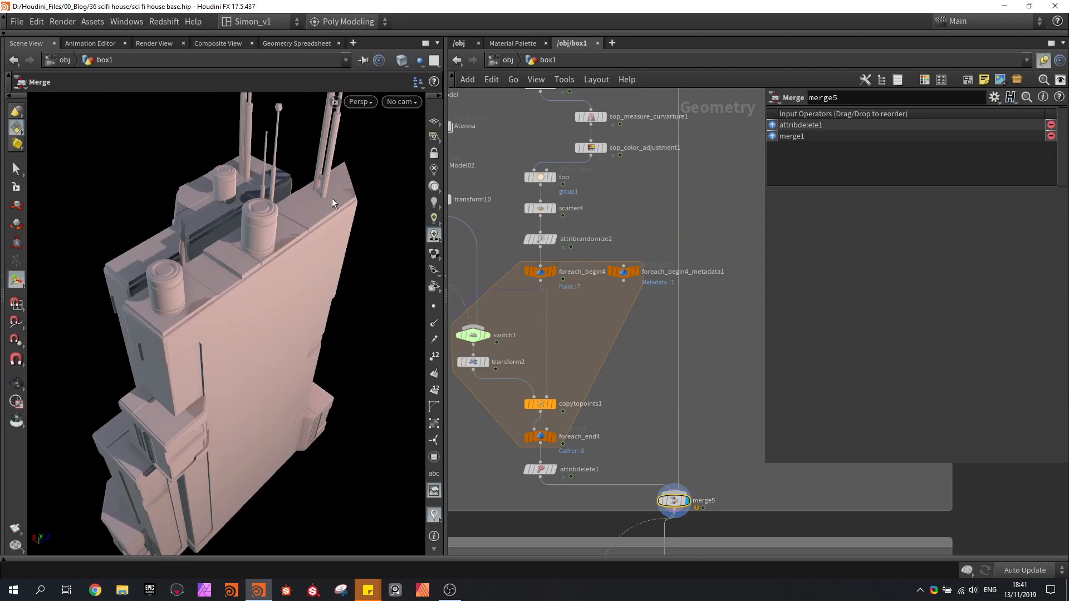
key("space")
left_click_drag(309, 195, 299, 232)
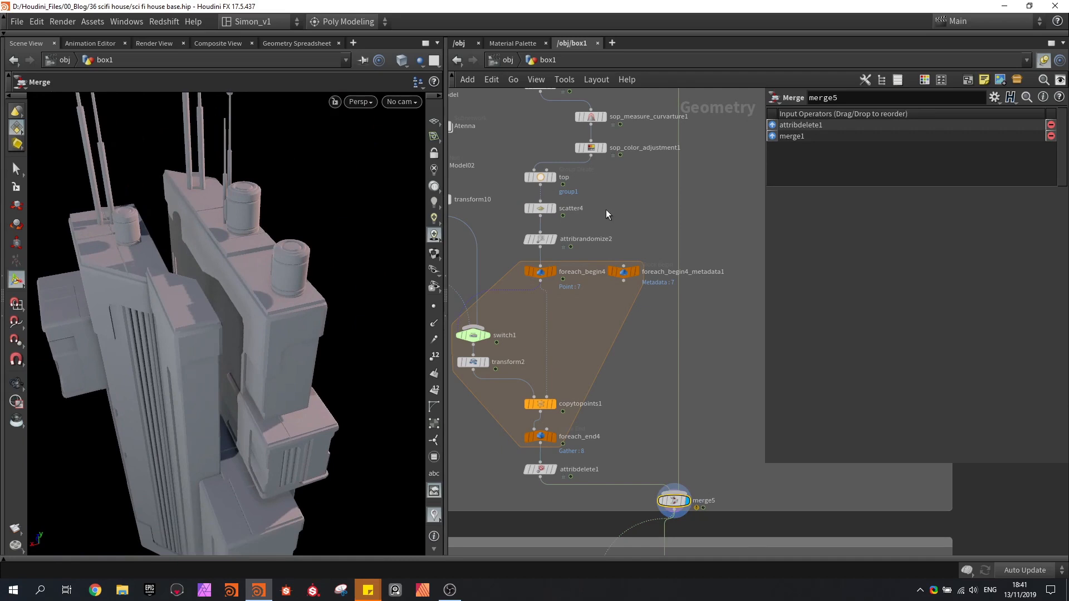
Step: Select scatter4 and inspect its Density Attribute setting while merge5 stays displayed
left_click(543, 209)
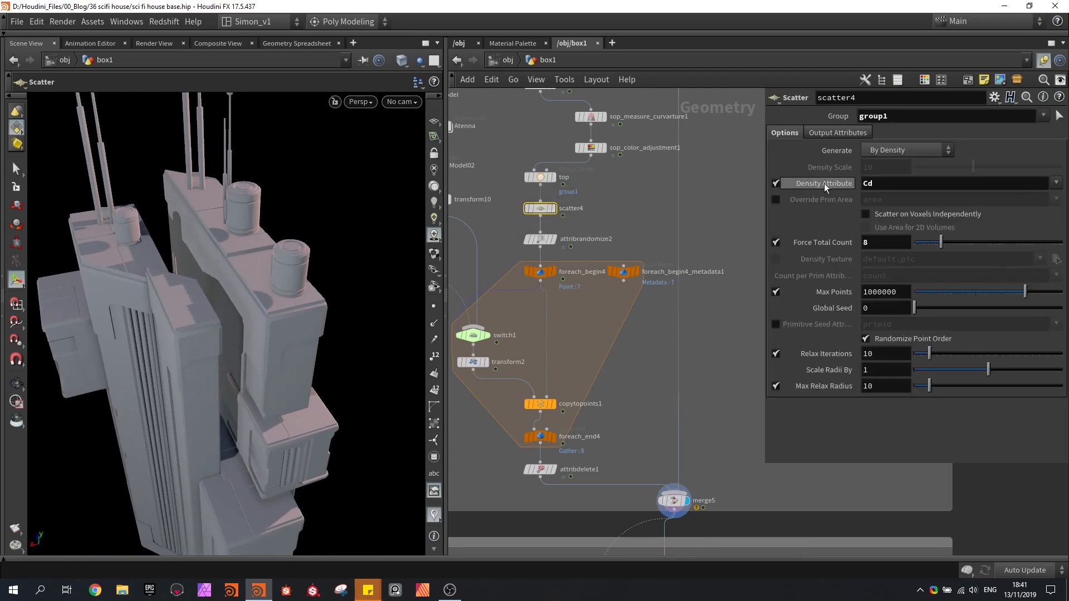
left_click(878, 182)
left_click(881, 182)
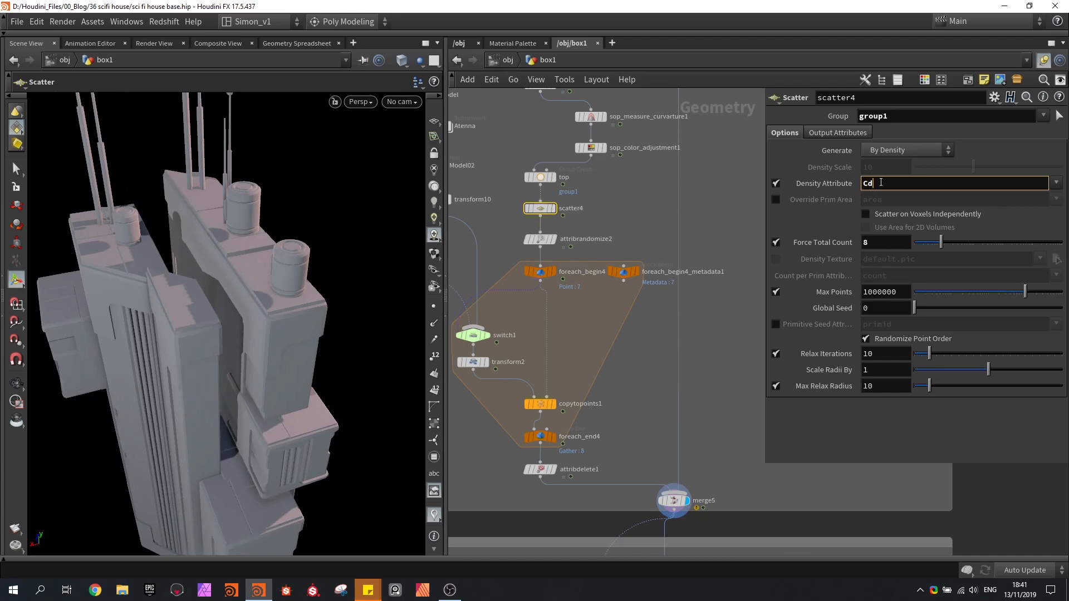
Step: Display sop_color_adjustment1 and re-examine the inverted curvature mask on the building's roof surfaces
left_click(602, 149)
scroll(223, 229, "up", 3)
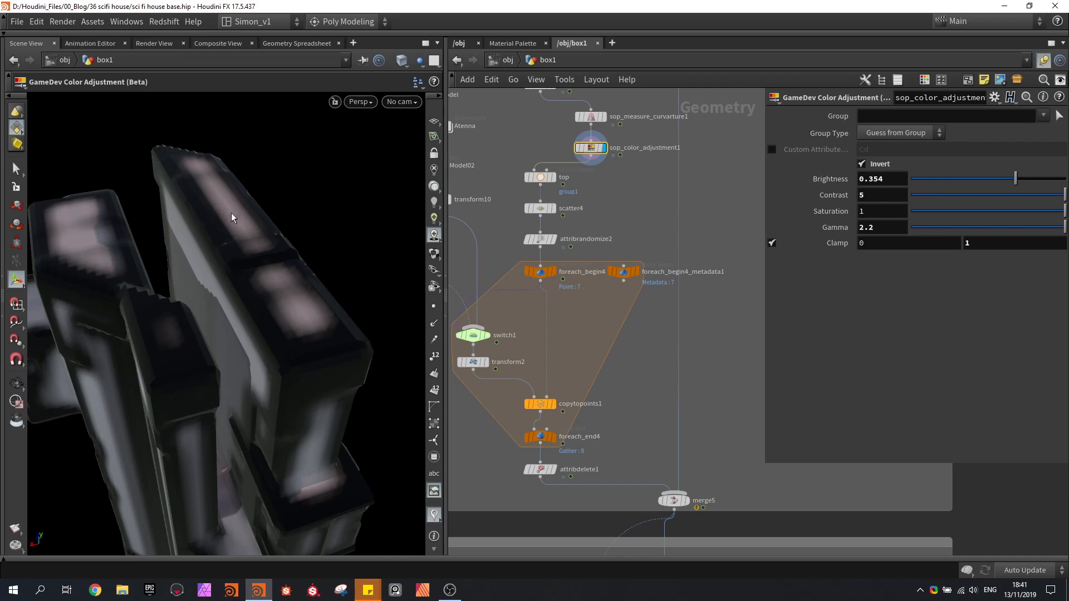
scroll(655, 366, "down", 5)
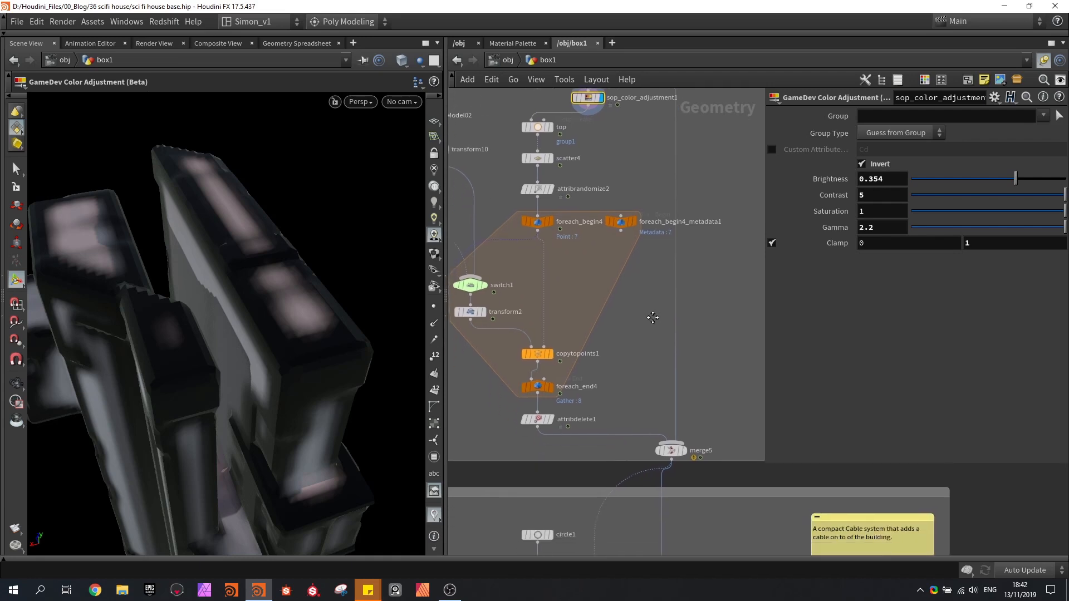
Step: Display merge6 at the end of the cable network and examine the cables hanging between the roof props
middle_click_drag(692, 315, 671, 177)
scroll(667, 320, "down", 3)
scroll(645, 445, "up", 6)
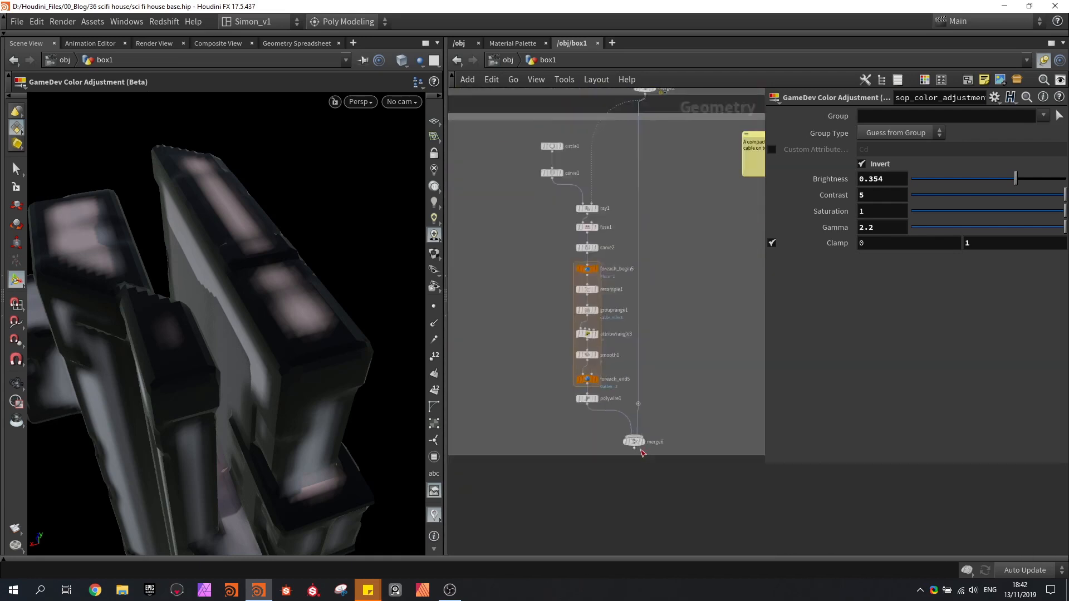
left_click(642, 439)
left_click(637, 443)
left_click_drag(200, 340, 196, 270, "alt")
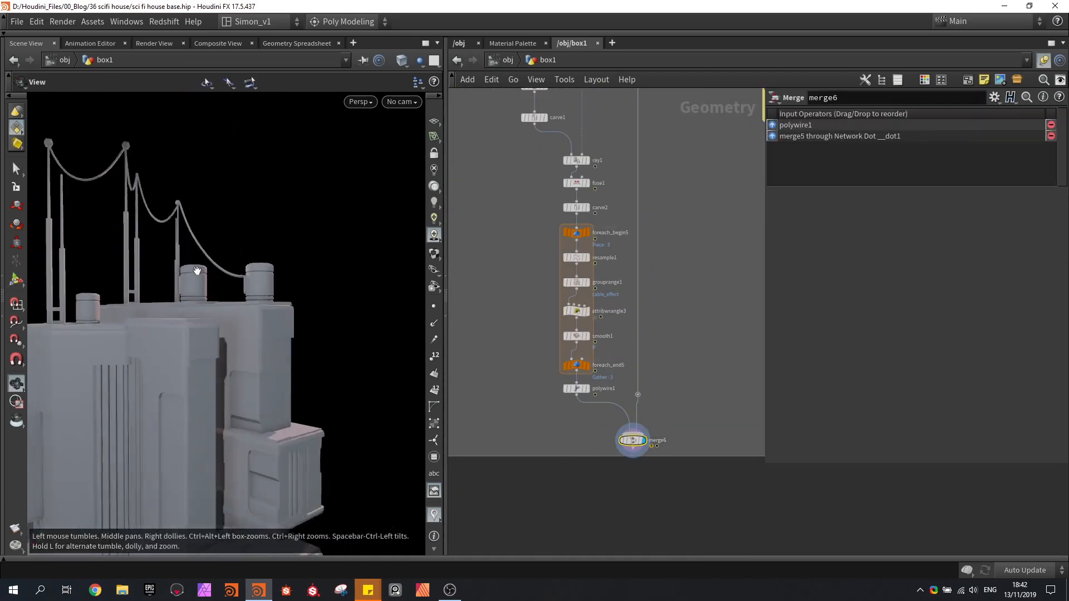
scroll(295, 268, "down", 3)
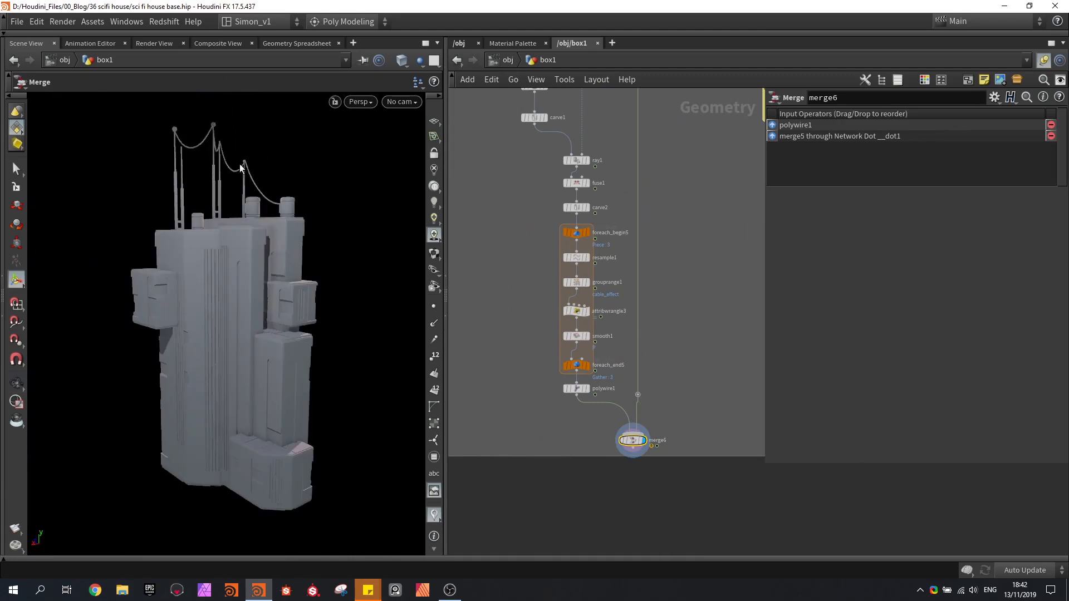
Step: Display circle1 and examine the polygon circle that starts the cable setup, with its handles shown in the viewport
scroll(475, 237, "down", 1)
middle_click_drag(474, 237, 490, 320)
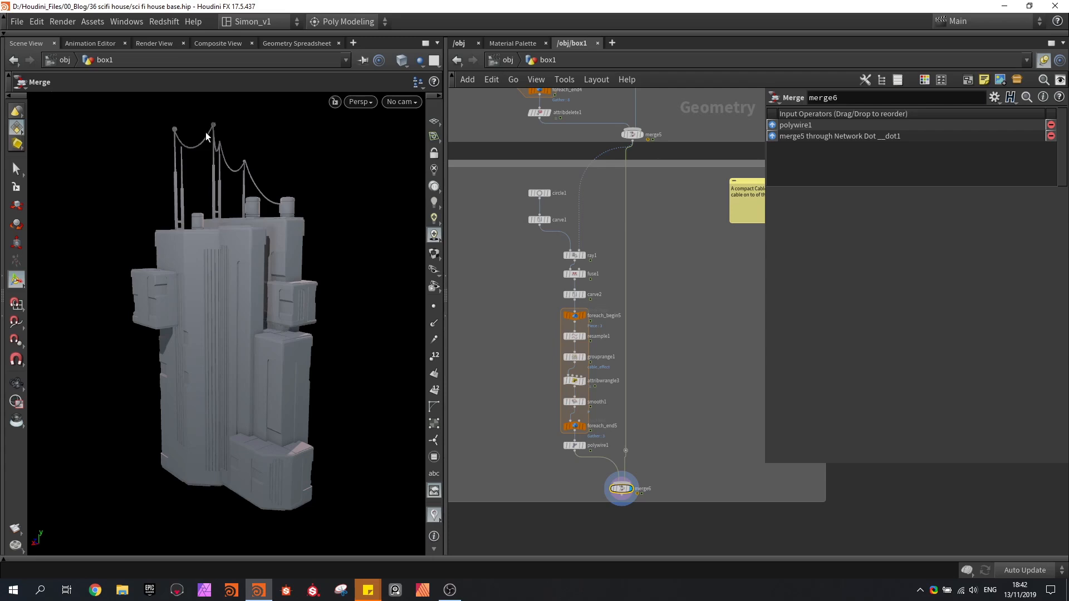
scroll(550, 195, "up", 3)
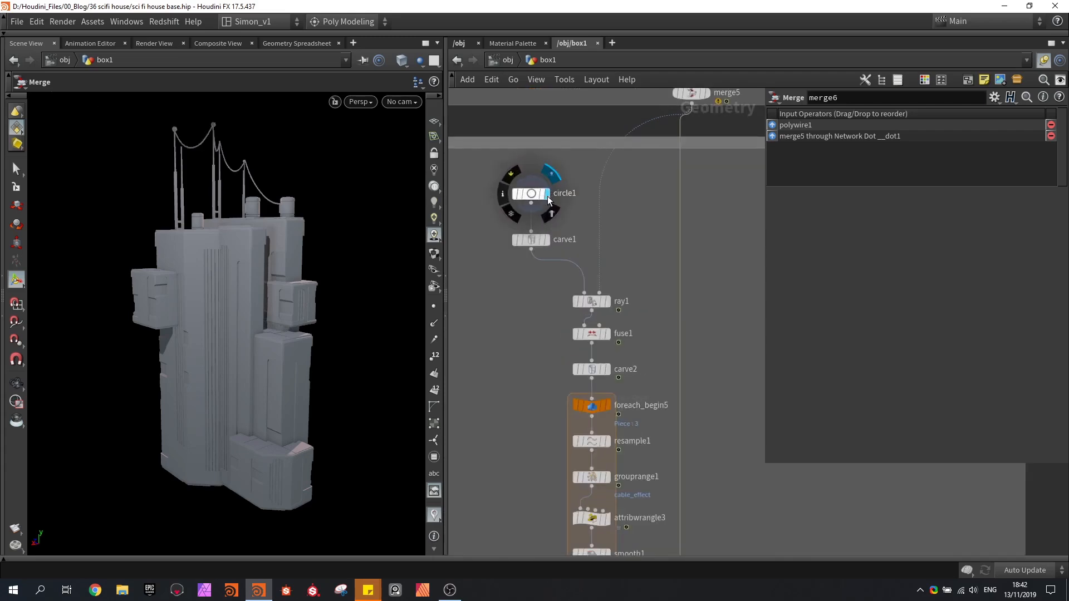
left_click(550, 174)
left_click(530, 193)
left_click_drag(246, 157, 289, 228)
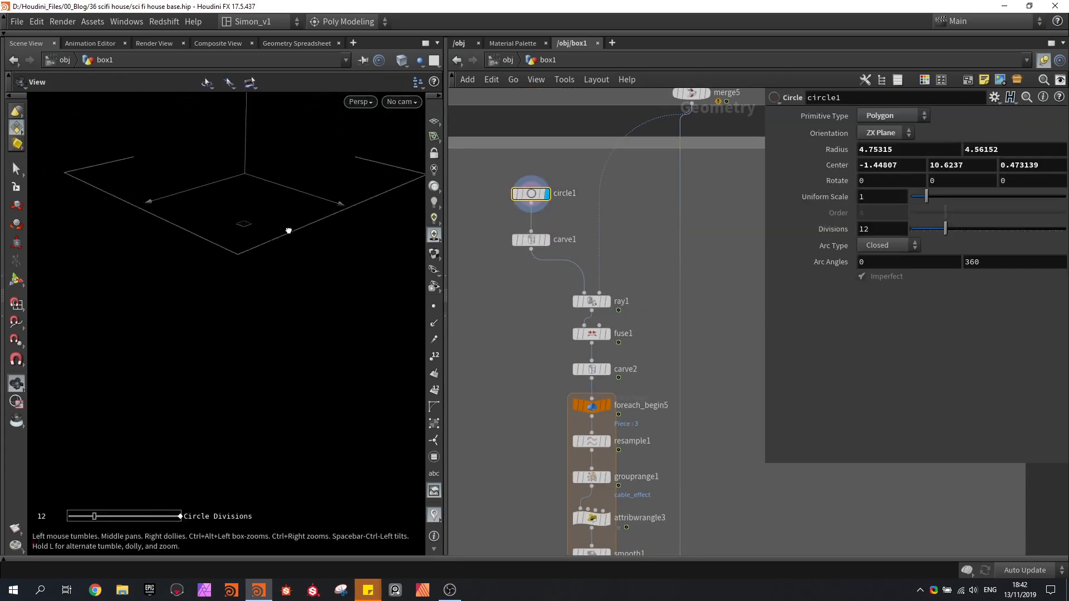
key("Return")
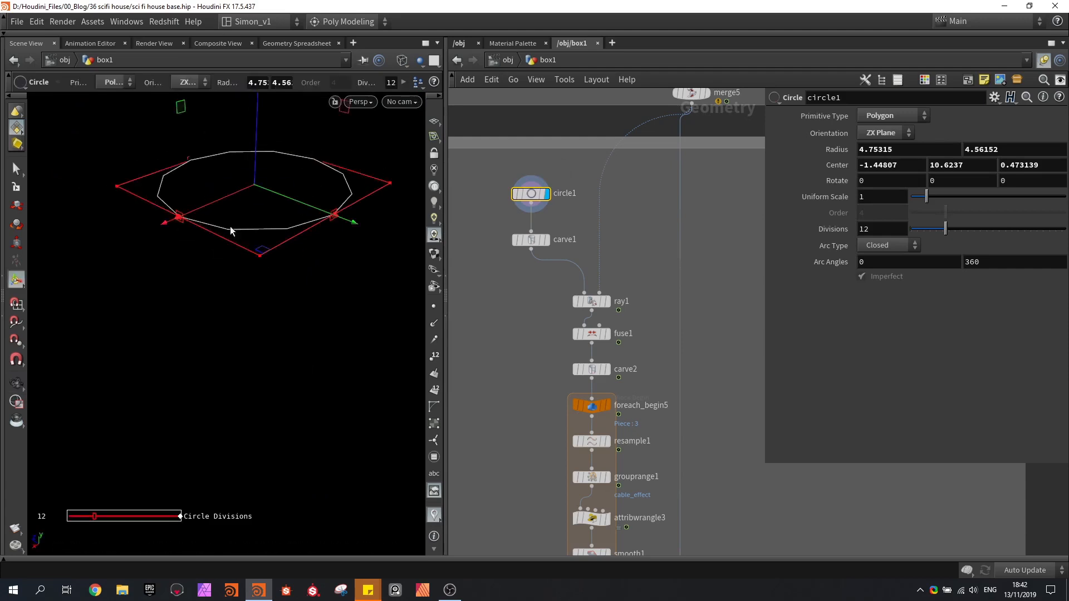
Step: Display carve1 and examine the circle cut open into an arc along with its First U and Second U settings
left_click(547, 240)
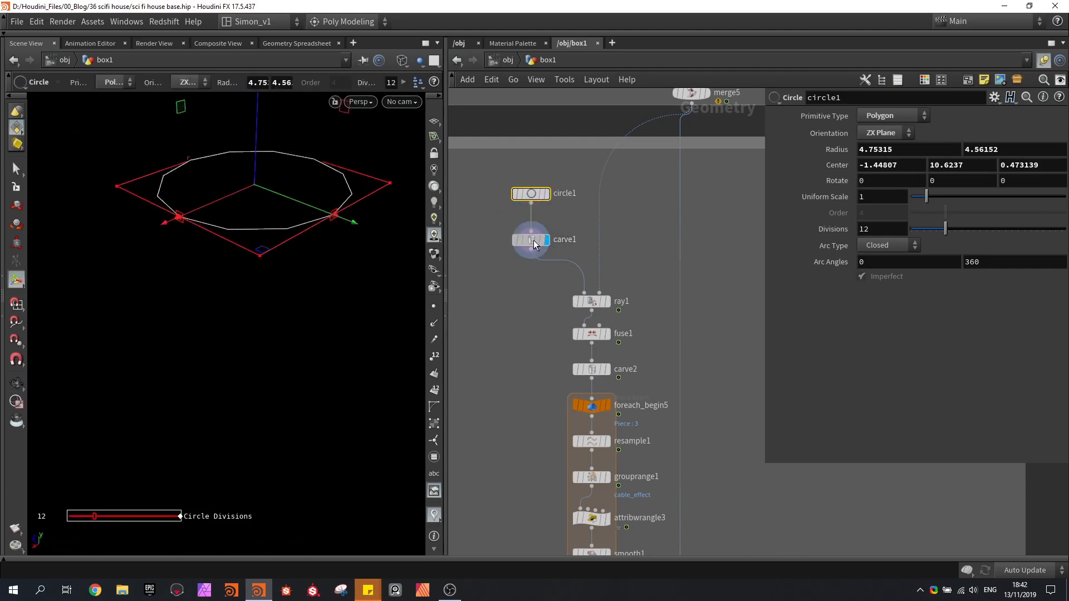
left_click(532, 240)
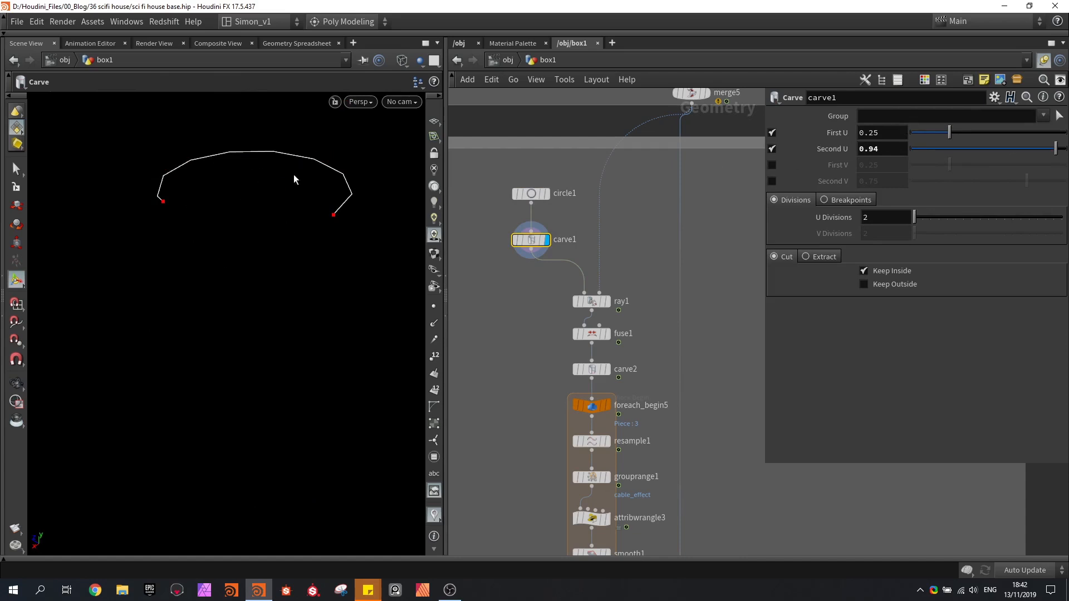
left_click_drag(294, 176, 300, 163, "alt")
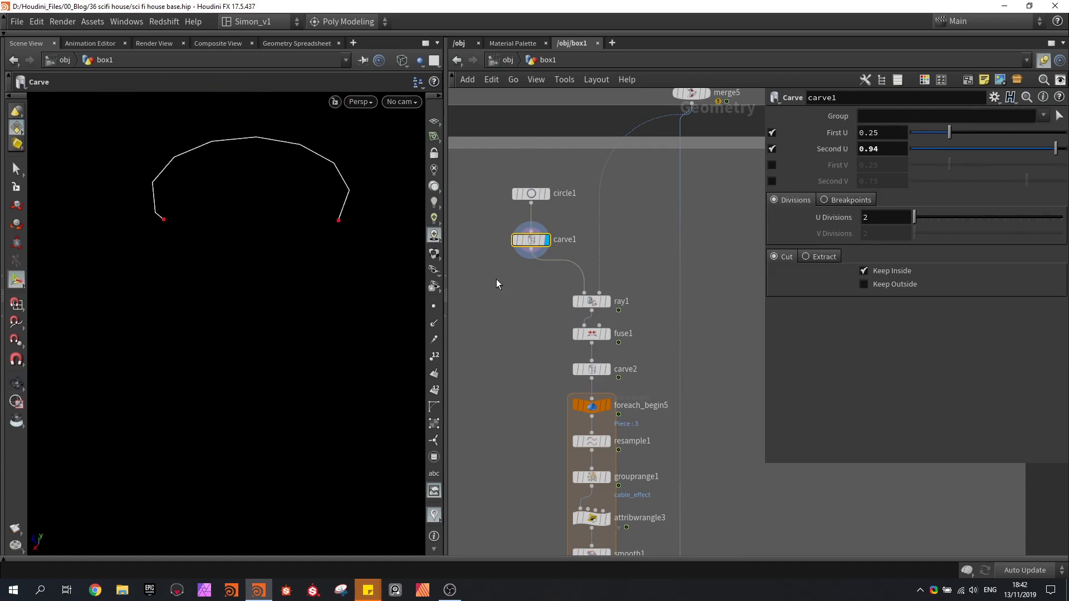
Step: Display ray1 with carve1 as a template overlay, and examine how the Minimum Distance method projects the arc onto the props
left_click(607, 301)
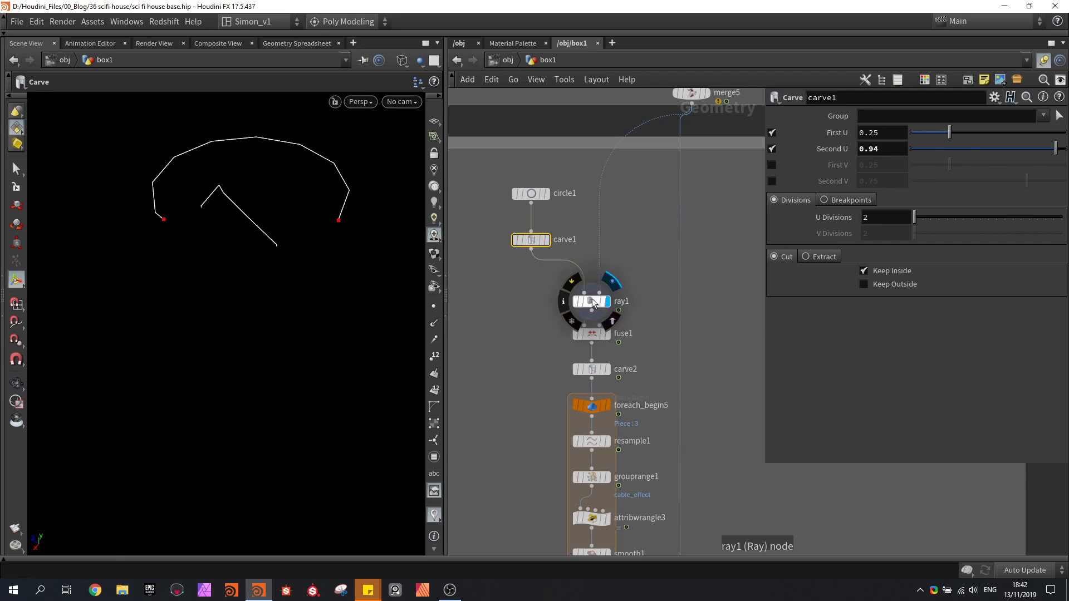
left_click(592, 300)
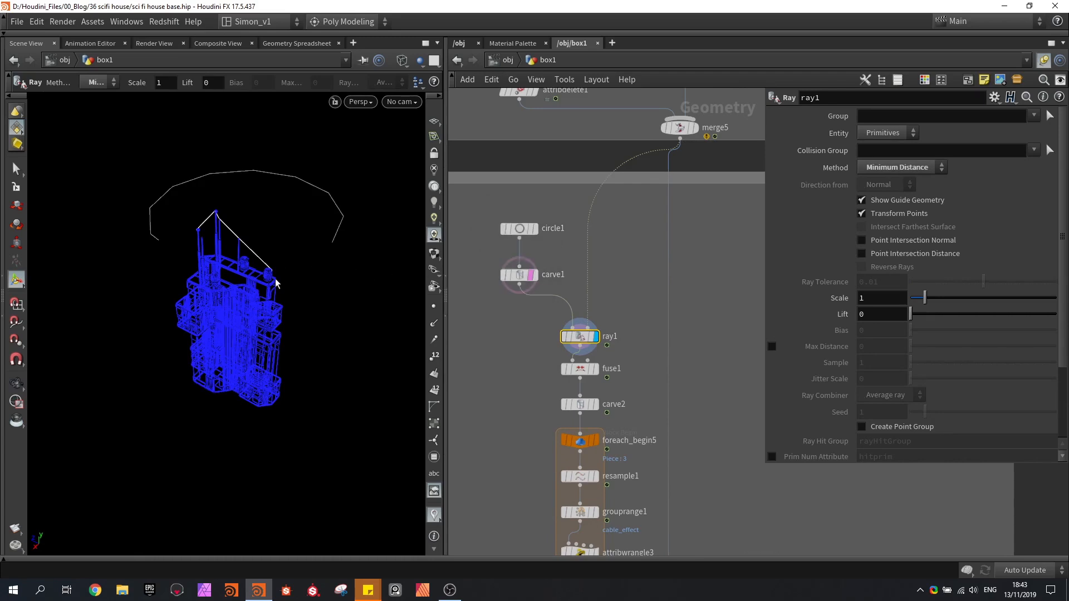
scroll(243, 246, "up", 3)
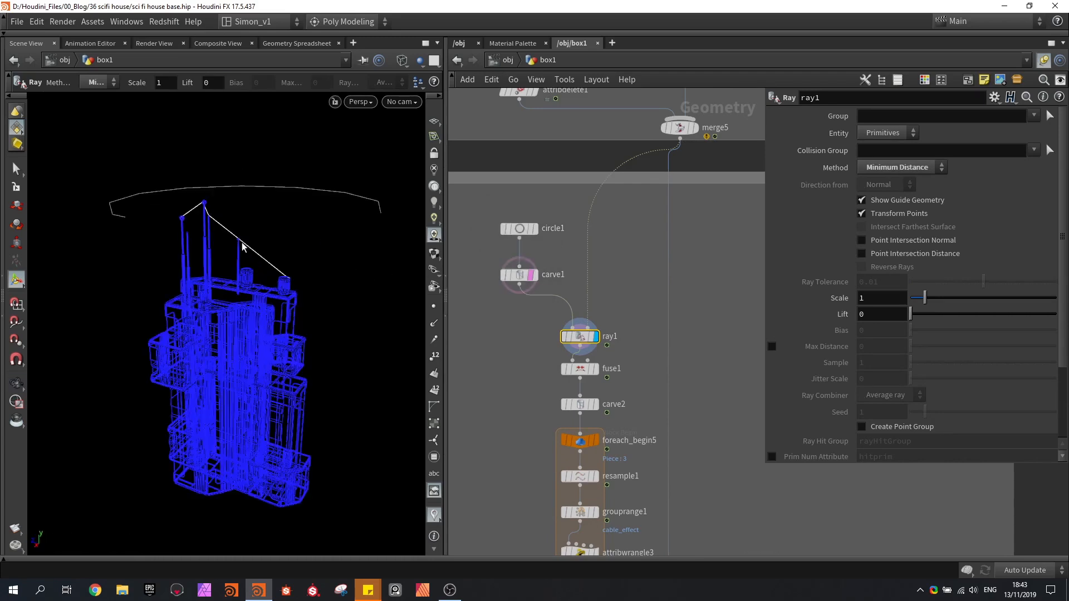
left_click_drag(243, 247, 232, 243, "alt")
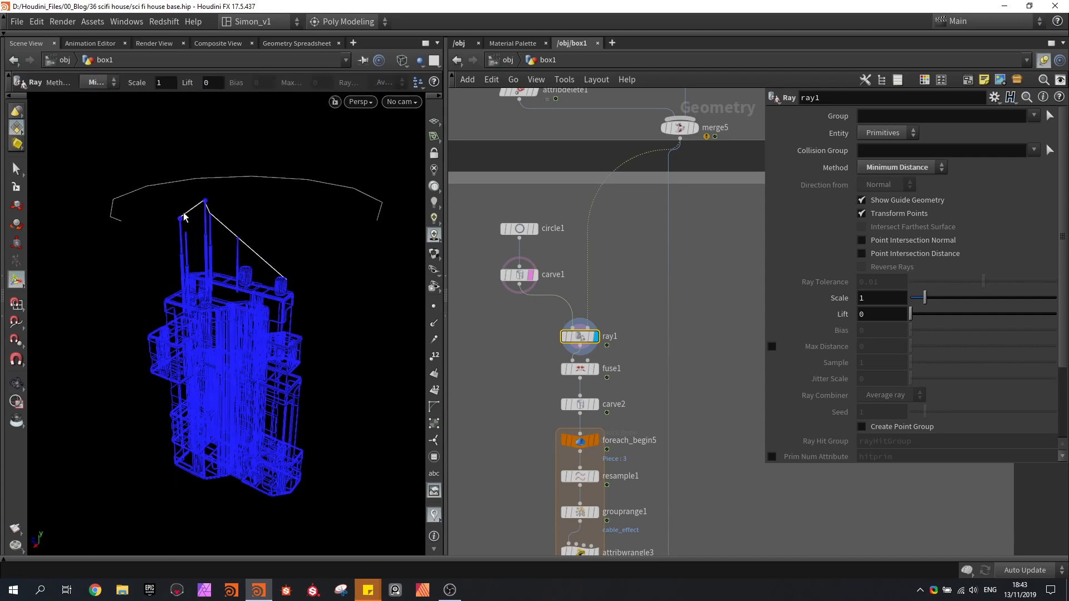
mouse_move(287, 285)
left_mouse_down()
mouse_move(258, 277)
mouse_move(275, 279)
left_mouse_up()
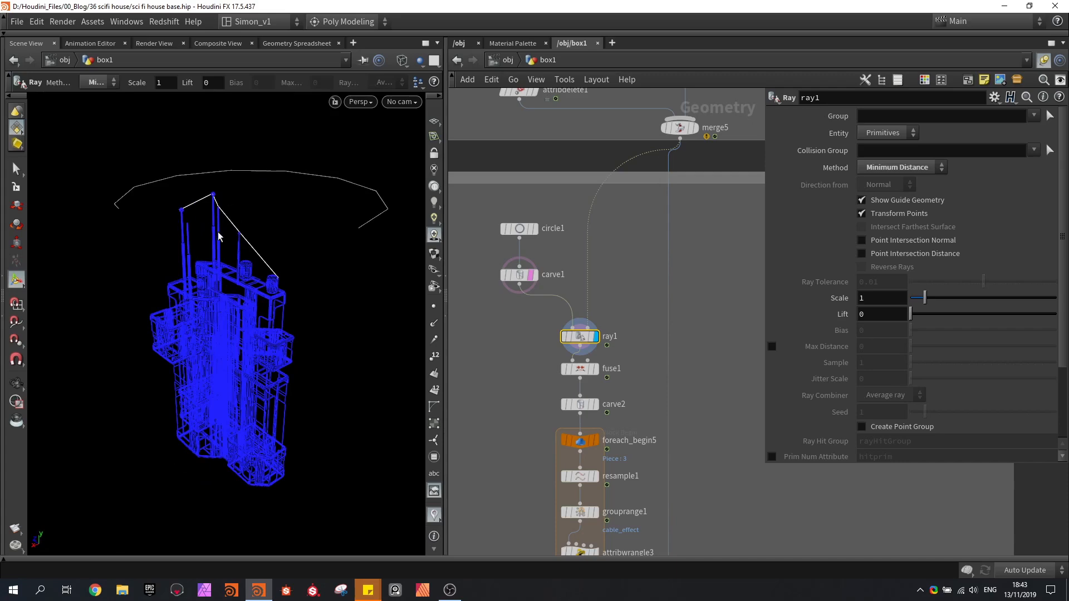
Step: Turn off carve1's template overlay and examine ray1's projected curve against the building
left_click_drag(234, 289, 390, 311, "alt")
mouse_move(524, 277)
left_click(538, 295)
left_click_drag(311, 273, 247, 246, "alt")
Step: Display fuse1 and inspect the fused cable curve together with its Snap Distance setting
middle_click_drag(489, 345, 496, 259)
scroll(606, 284, "up", 1)
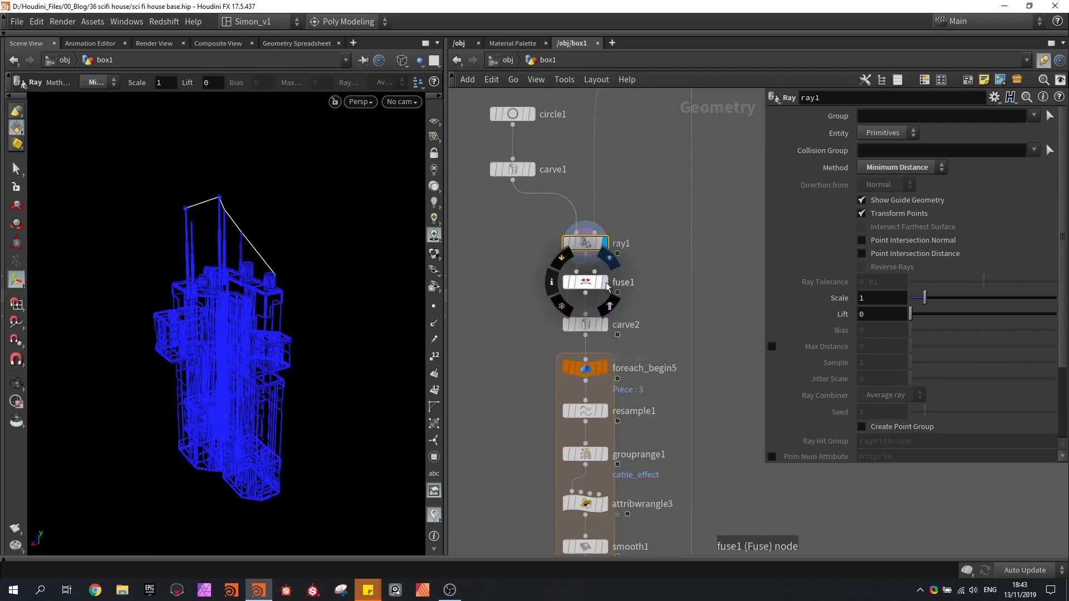
left_click(605, 283)
left_click(591, 283)
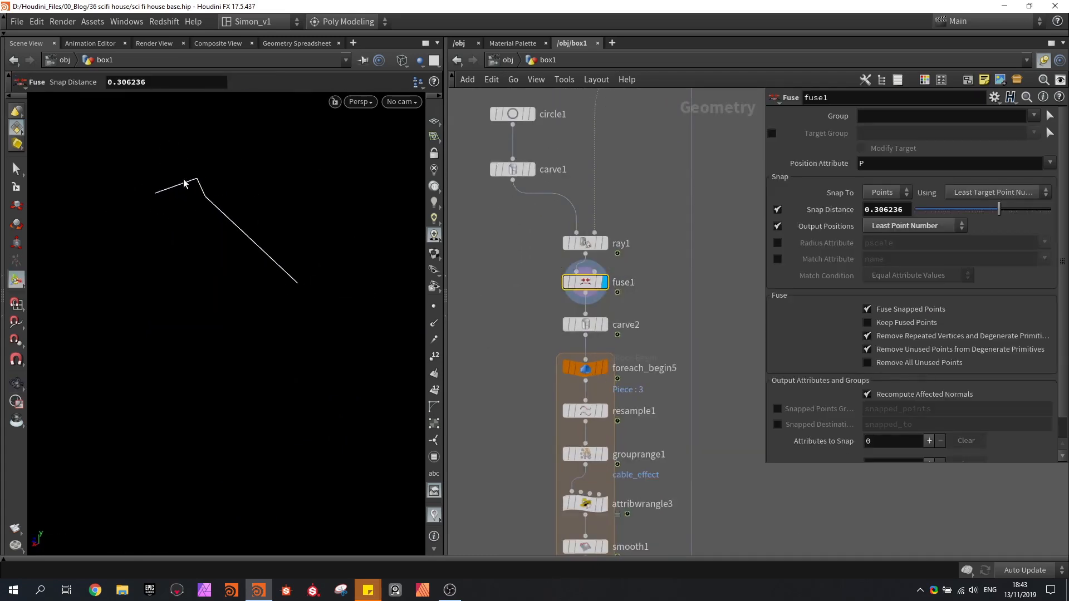
Step: Display carve2 with primitive numbers shown, and compare its curve cut at all internal U breakpoints with fuse1's single curve
middle_click_drag(523, 310, 544, 235)
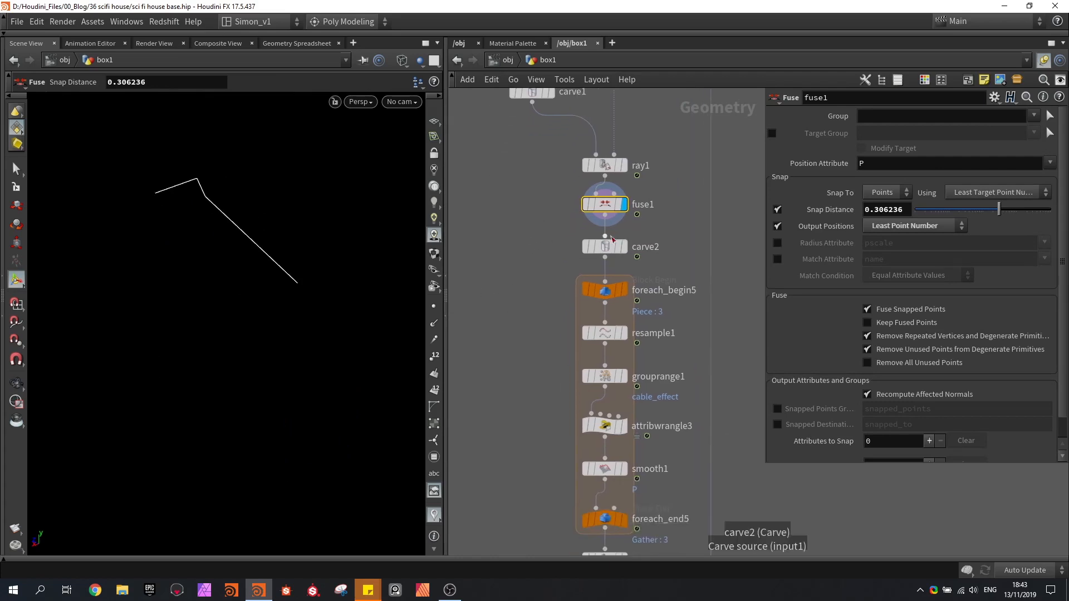
mouse_move(562, 257)
left_click(626, 249)
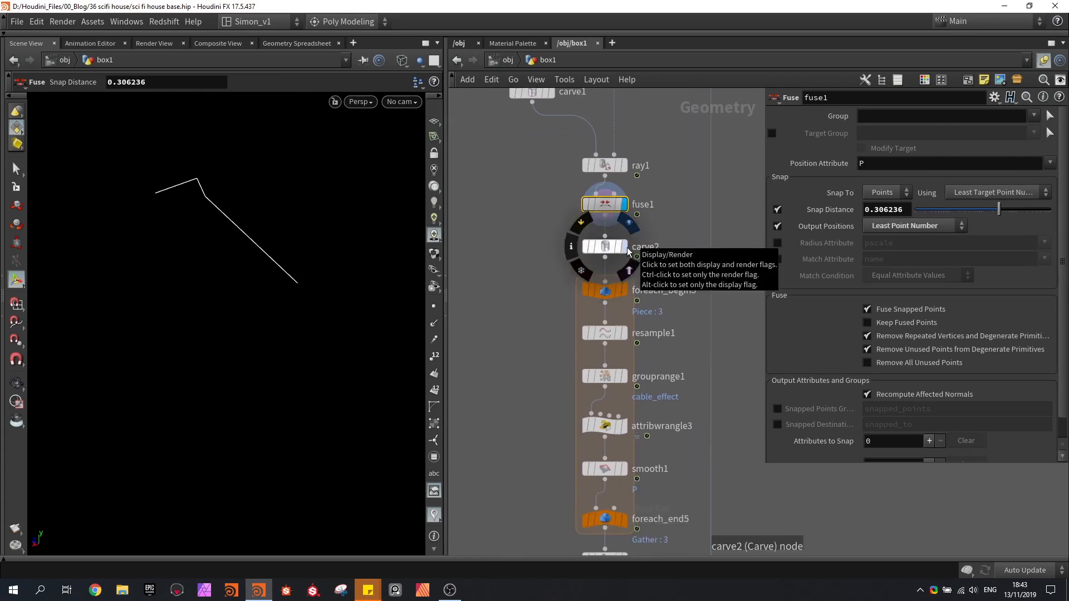
left_click(602, 249)
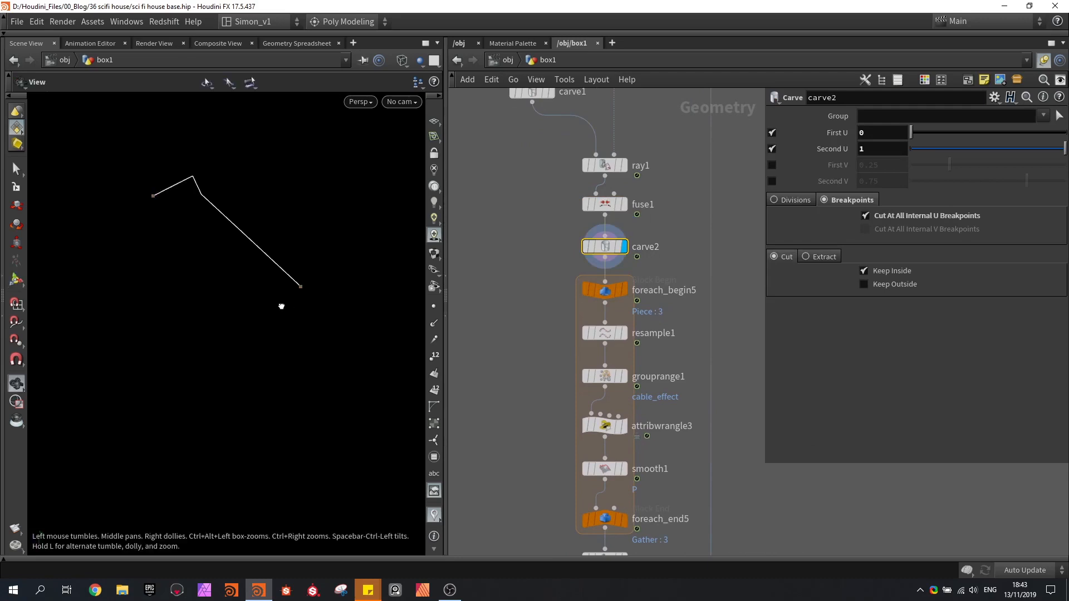
left_click(435, 390)
left_click_drag(167, 192, 170, 228, "alt")
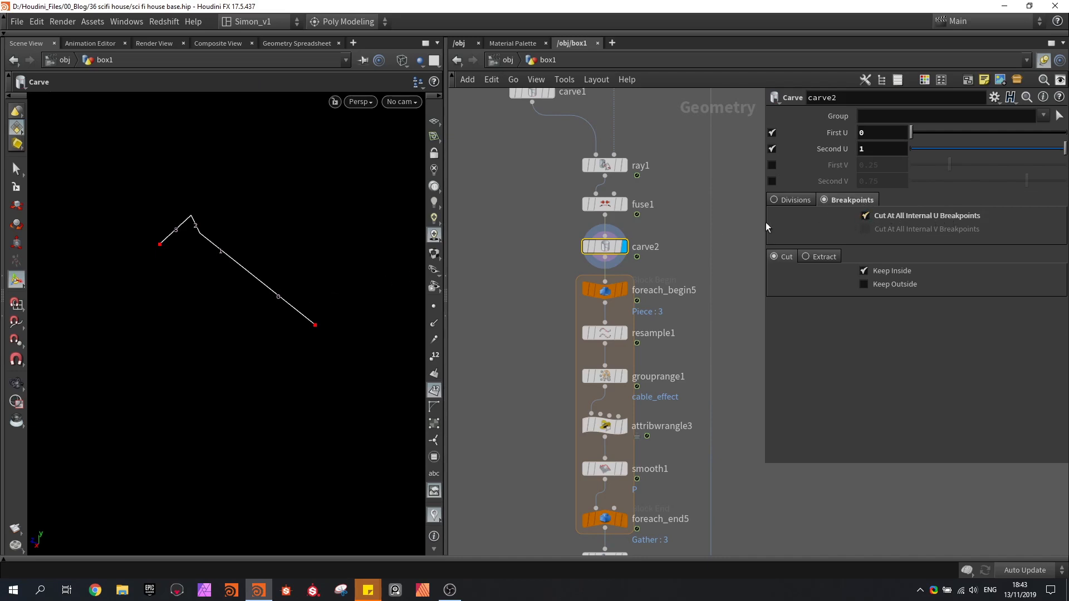
left_click(622, 204)
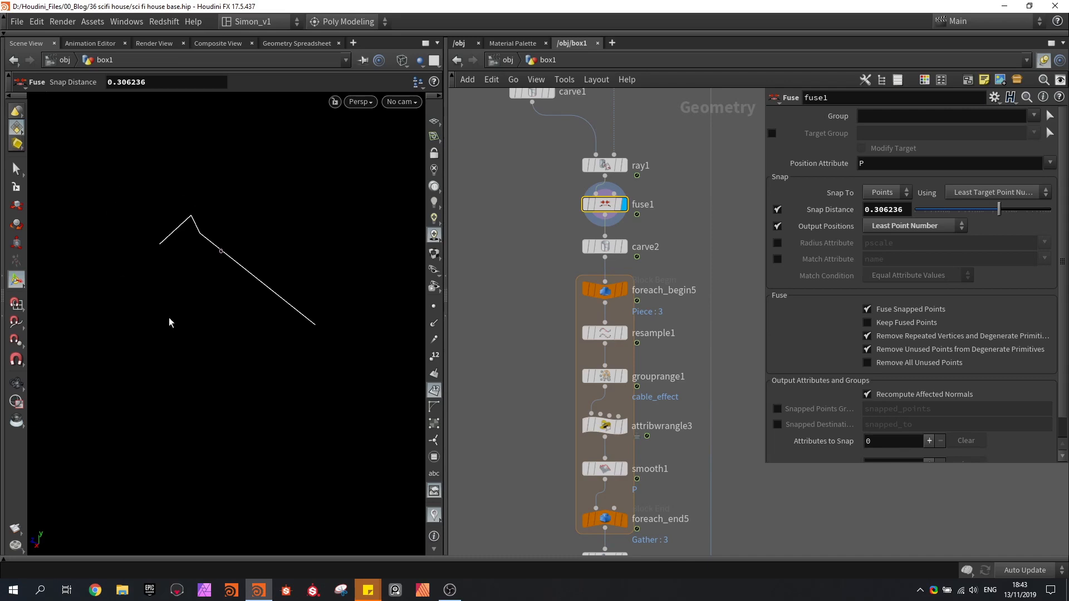
left_click(622, 246)
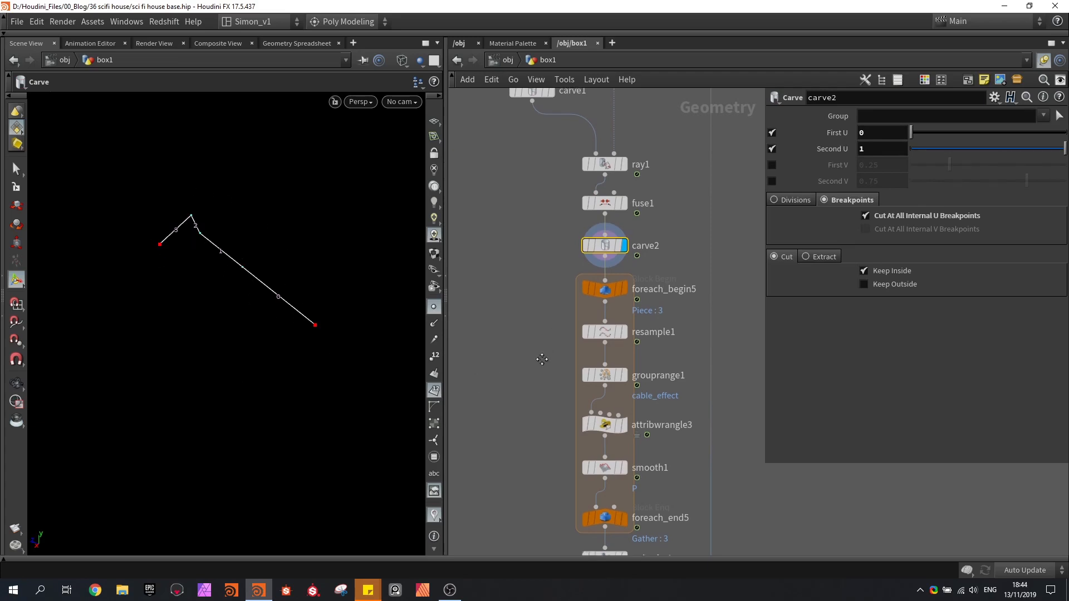
Step: Search the available operators for "for" and look over the for-each and for-loop variants without adding one
middle_click_drag(541, 361, 531, 282)
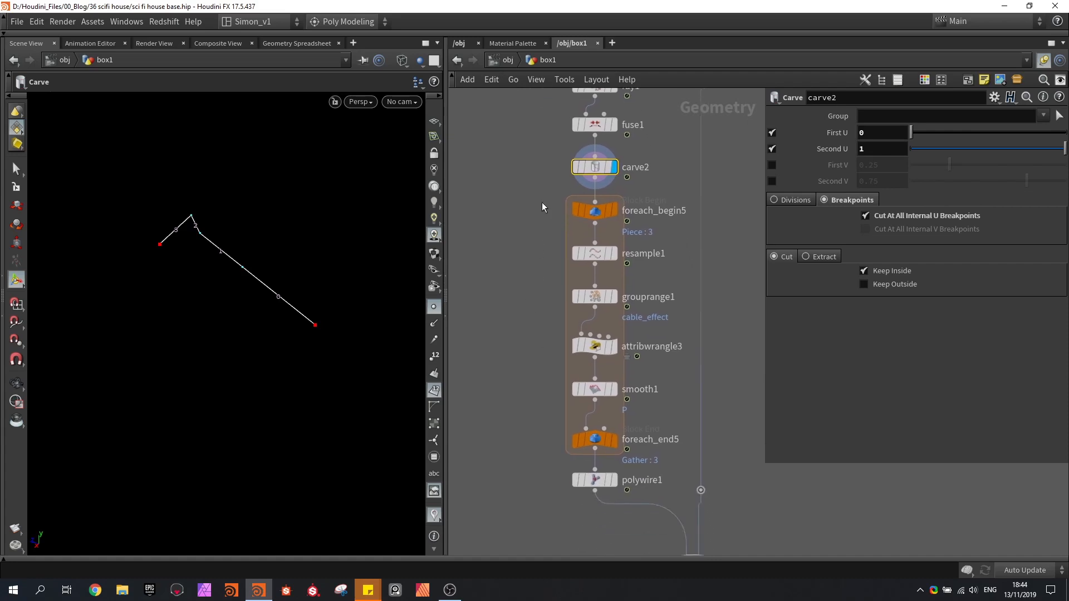
key("Tab")
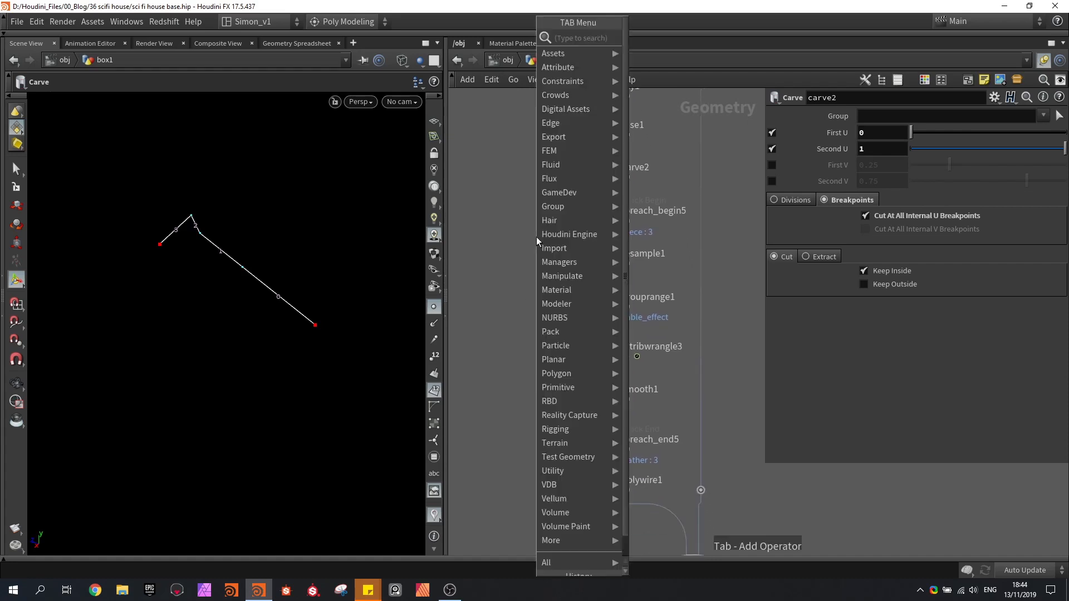
type("for")
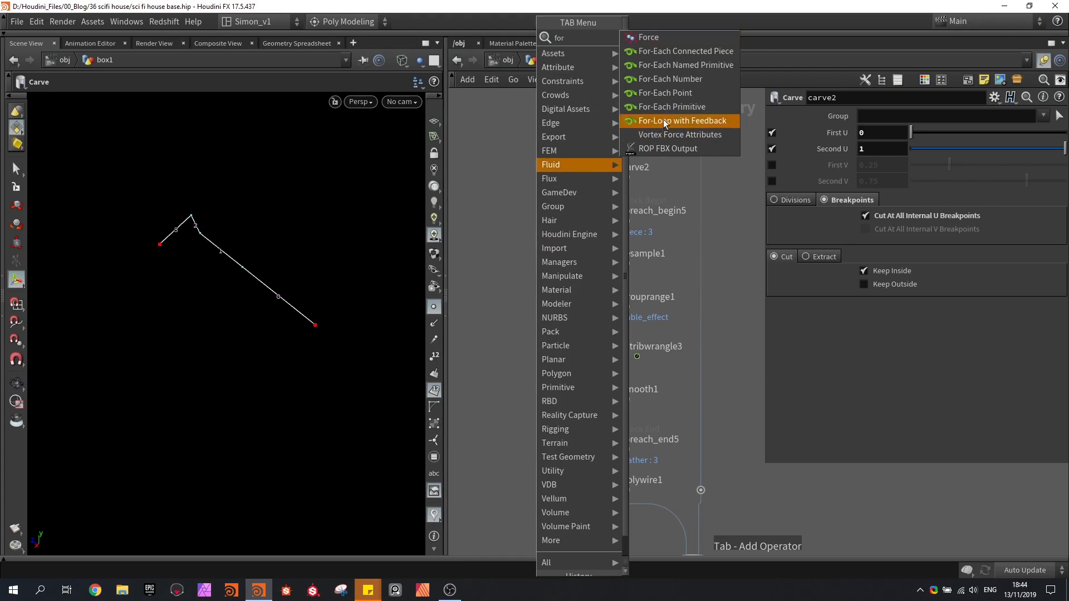
key("Escape")
Step: Display foreach_end5 and examine the sagging cable curves against carve2's straight segments
middle_click_drag(615, 438, 591, 406)
left_click(591, 406)
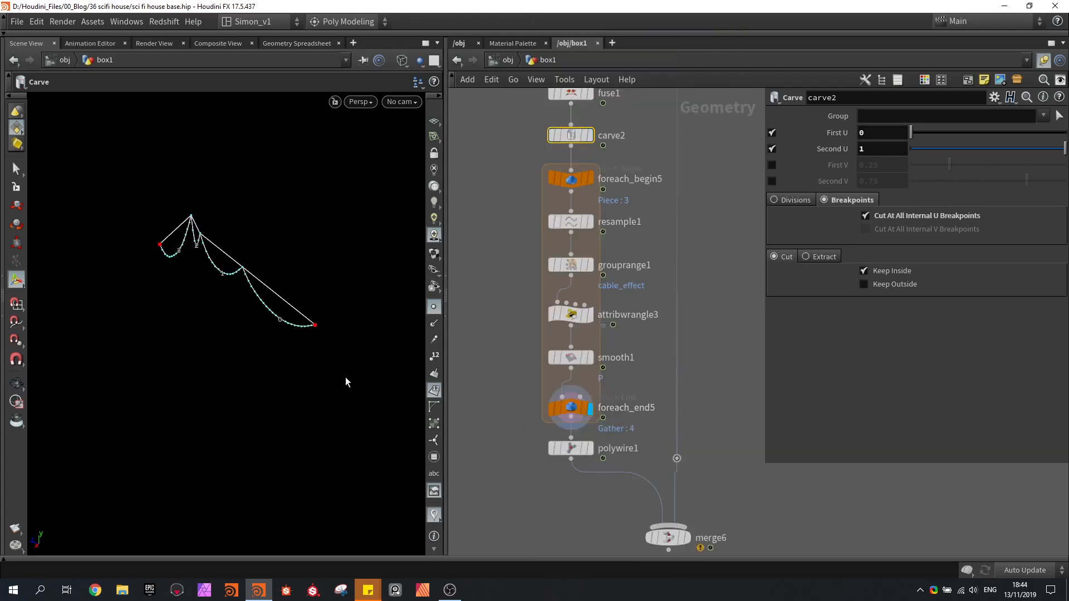
left_click_drag(272, 335, 246, 257, "alt")
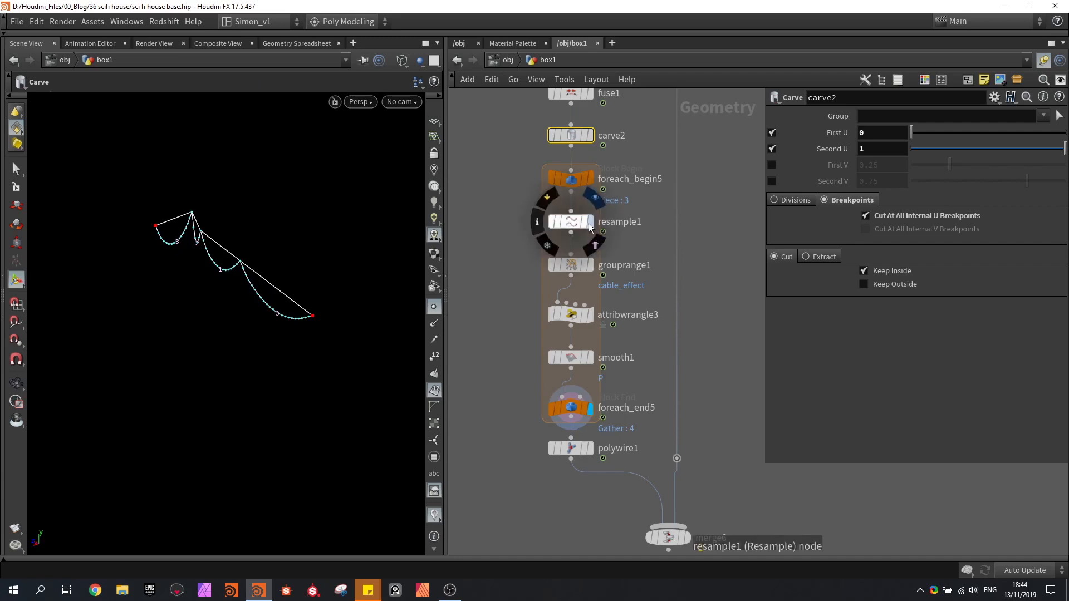
Step: Display foreach_begin5 to isolate one cable segment, and resample1 to examine its division into even-length segments
left_click(589, 178)
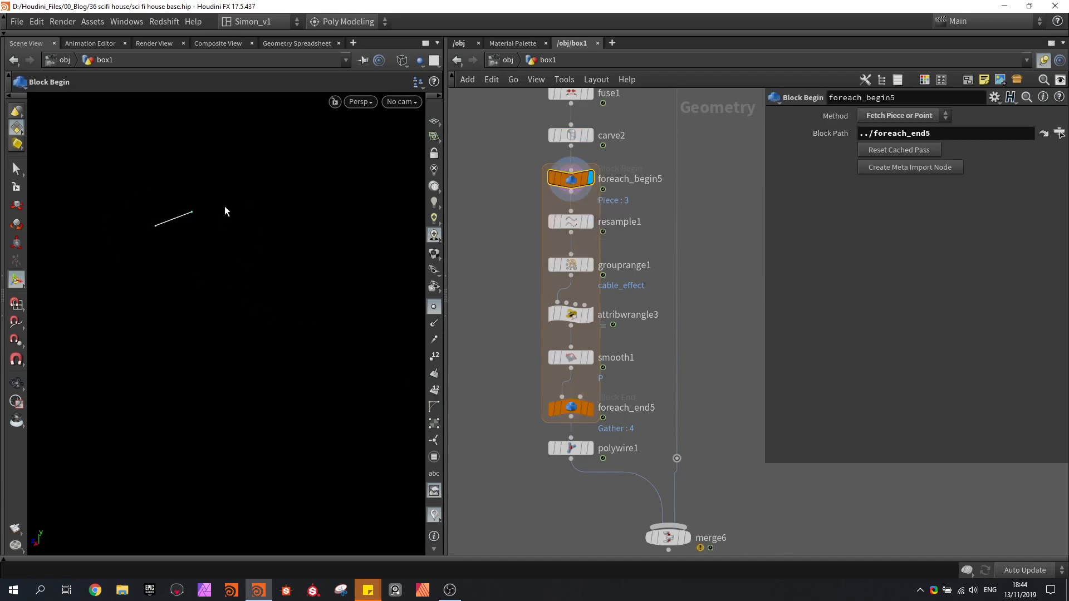
left_click(589, 222)
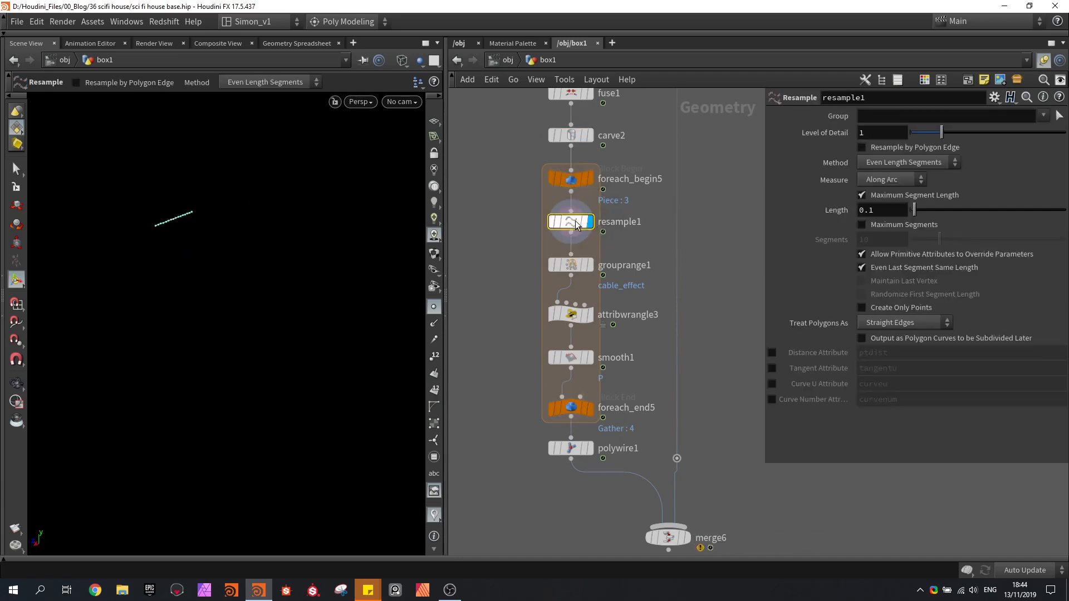
scroll(154, 201, "up", 3, "alt")
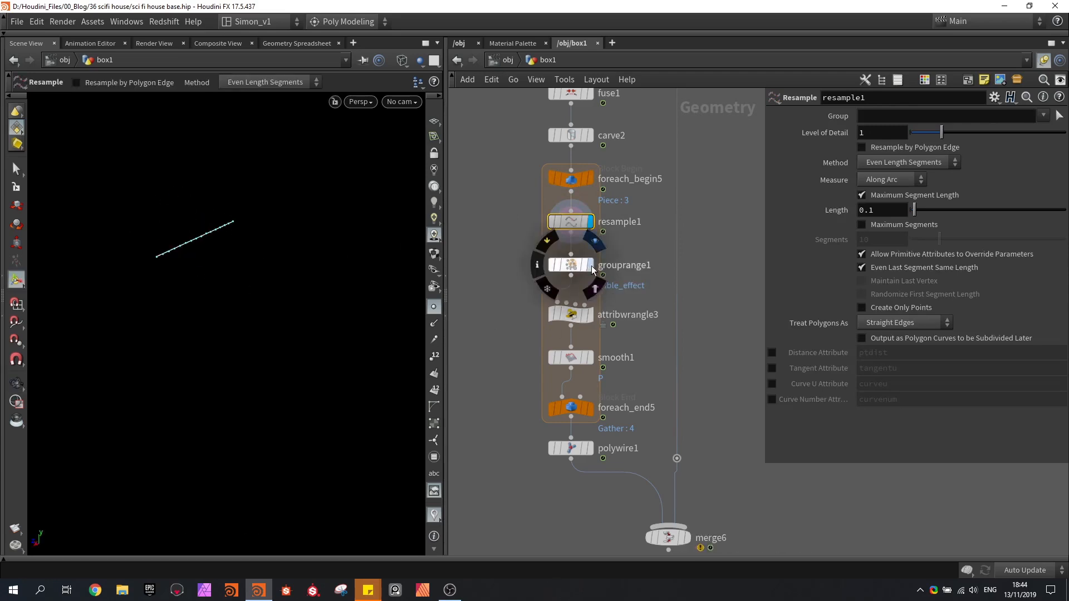
Step: Display grouprange1's cable_effect points and attribwrangle3's sagging curve, and set the wrangle's intensity to 0.473
left_click(591, 266)
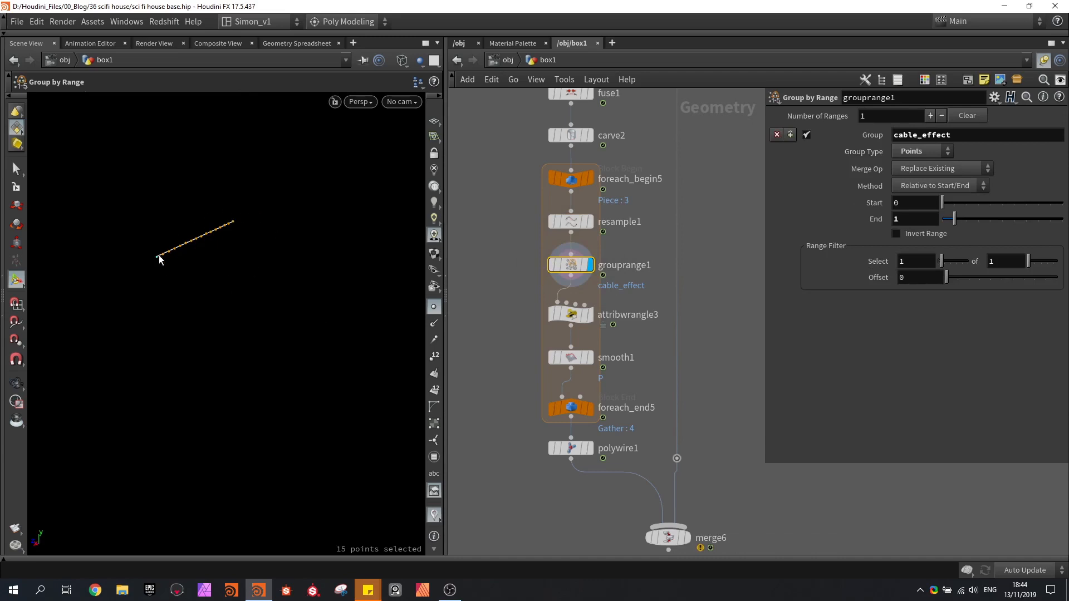
left_click(590, 314)
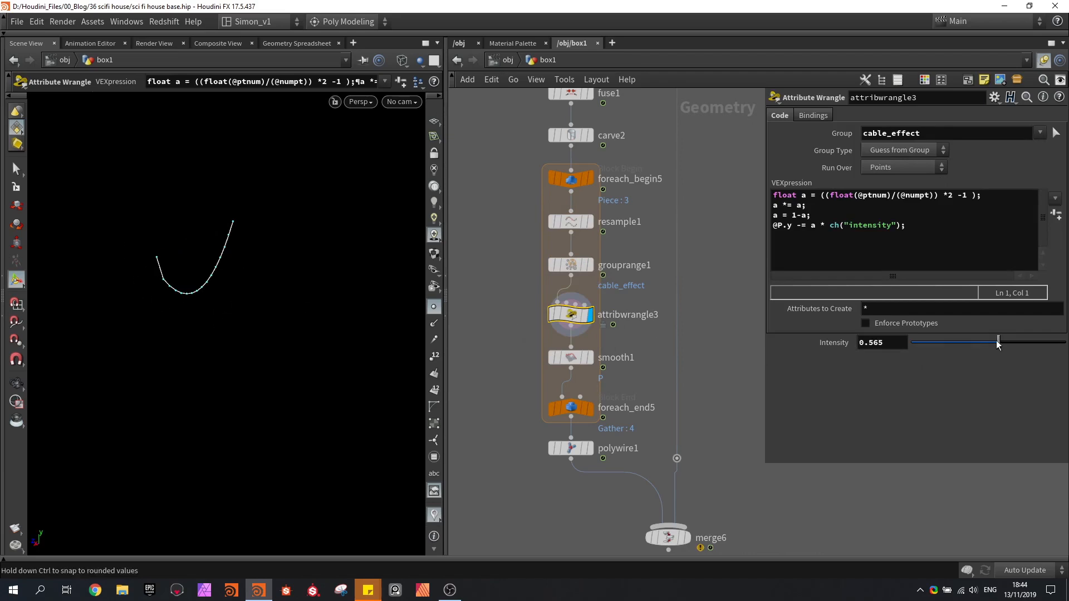
left_click_drag(998, 343, 983, 346)
Step: Compare grouprange1's cable_effect points on the straight segment with the curve produced by attribwrangle3
left_click(569, 266)
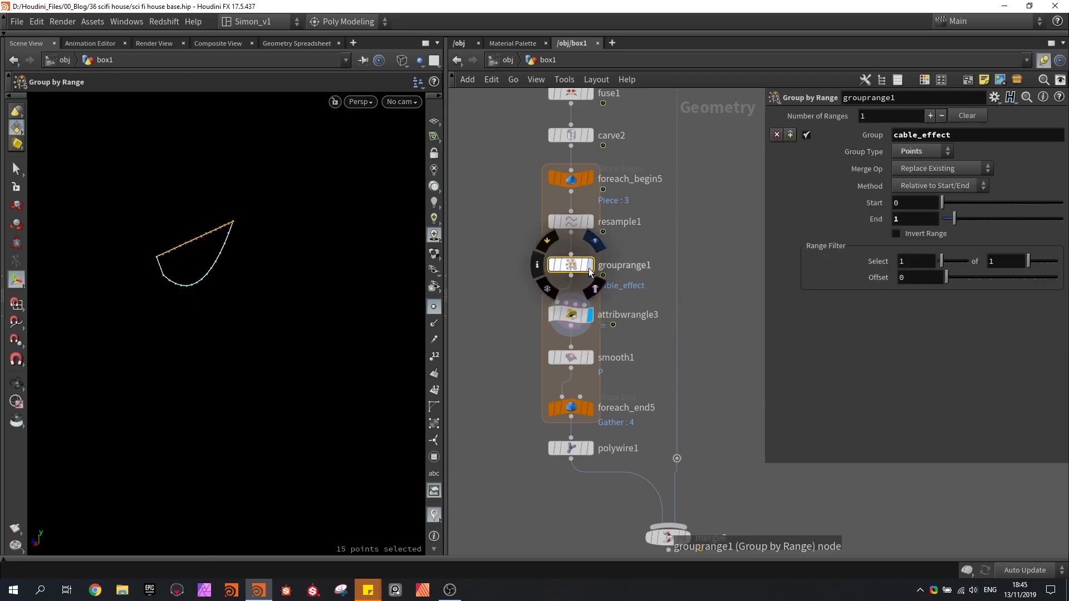
left_click(589, 267)
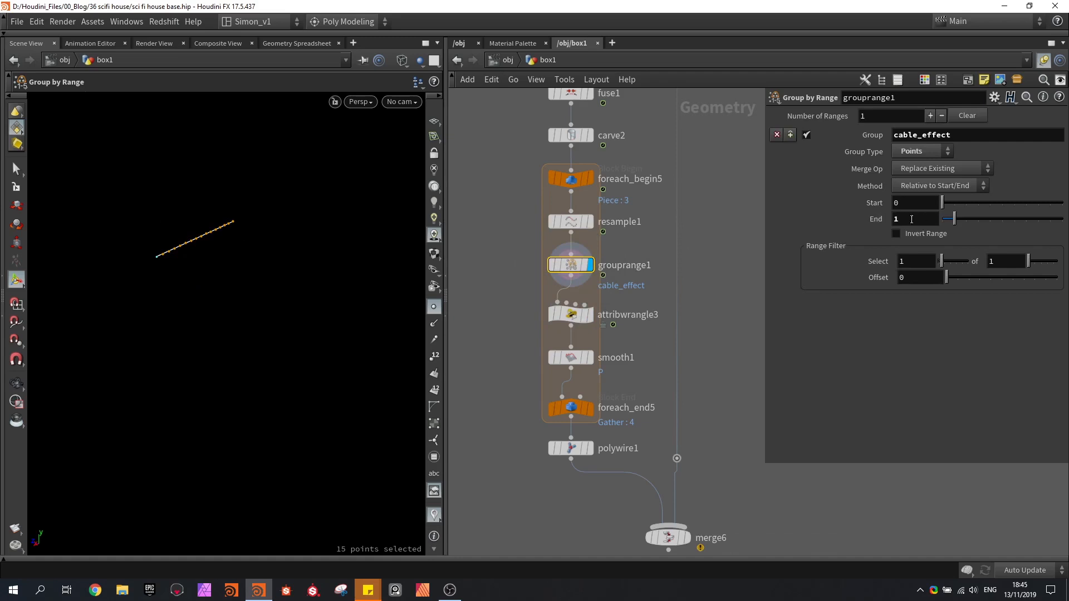
left_click(590, 315)
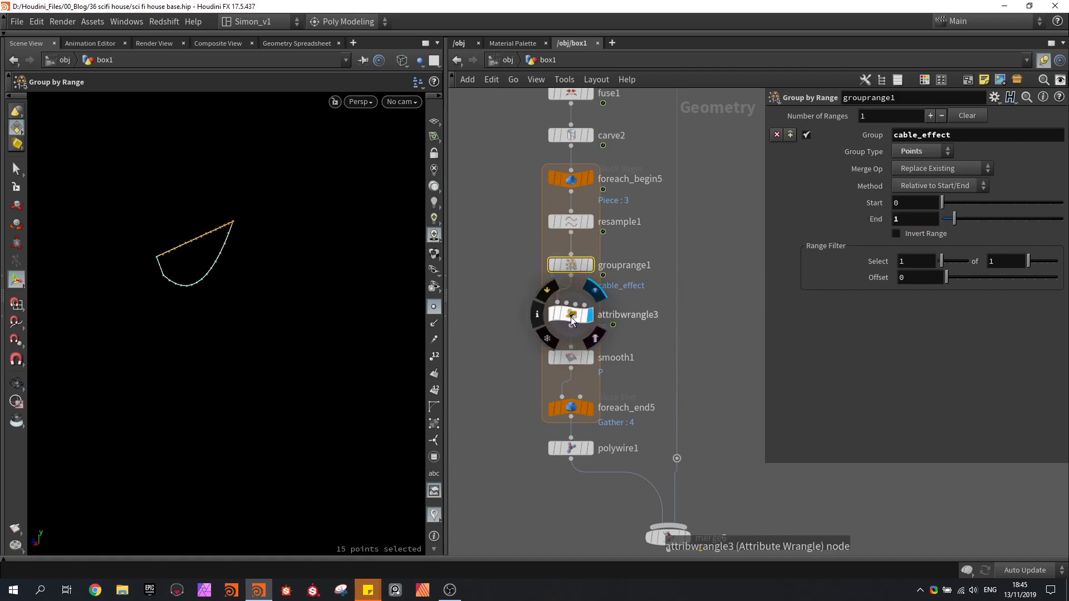
Step: Clear the group on attribwrangle3 to test the sag on every point of the segment
left_click(573, 317)
left_click_drag(945, 133, 825, 133)
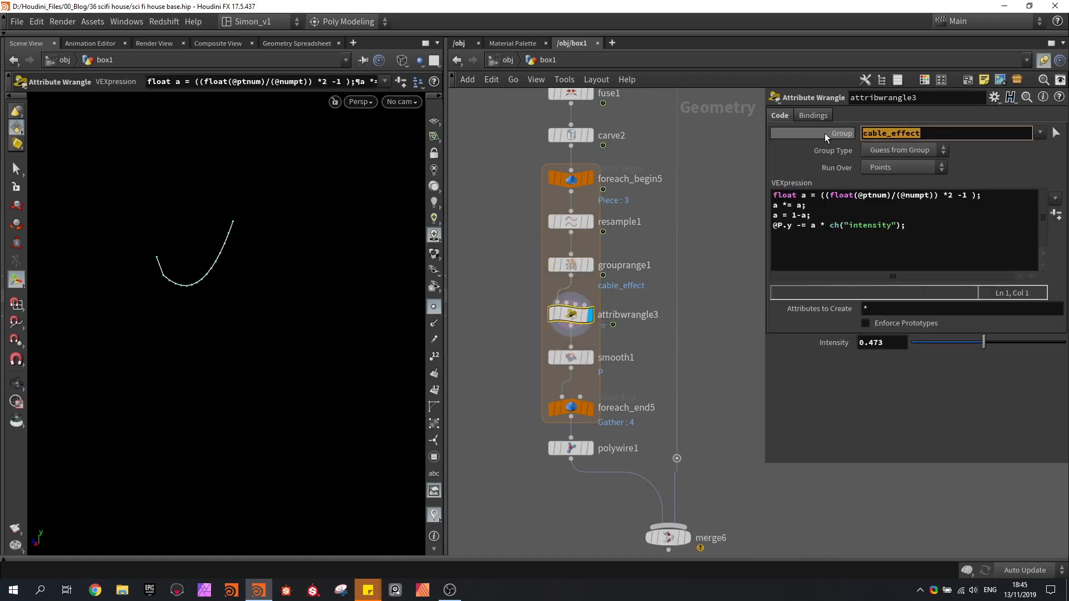
key("BackSpace")
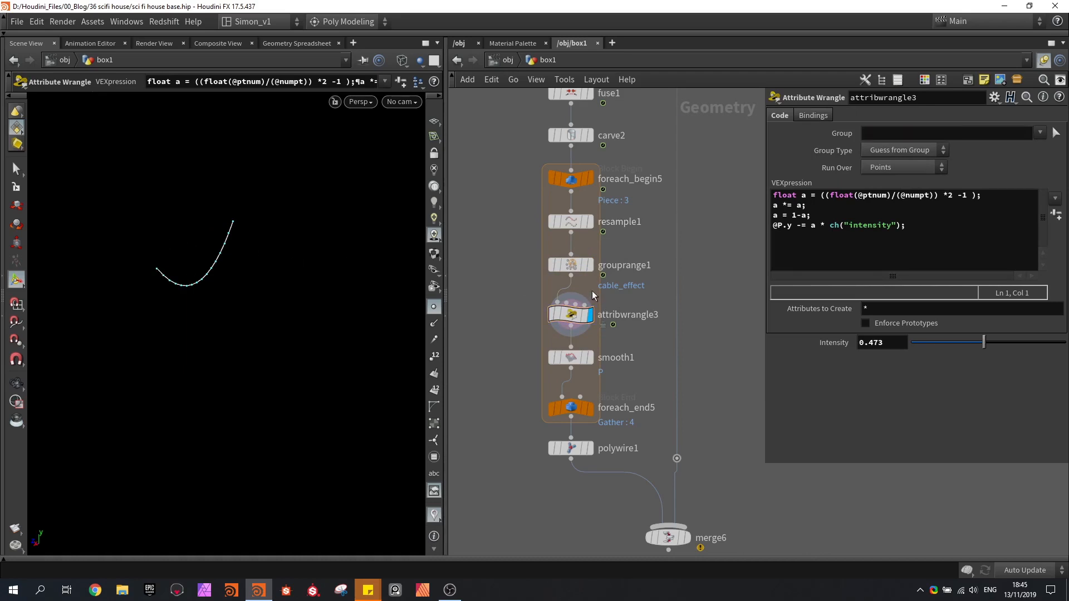
Step: Review grouprange1 and assign the cable_effect group to attribwrangle3 again
left_click(584, 265)
left_click(584, 265)
left_click(569, 318)
left_click(1040, 133)
left_click(980, 161)
Step: Display smooth1 to examine the smoothed cable, and foreach_end5 to examine all the merged cable curves
left_click(585, 359)
left_click(579, 359)
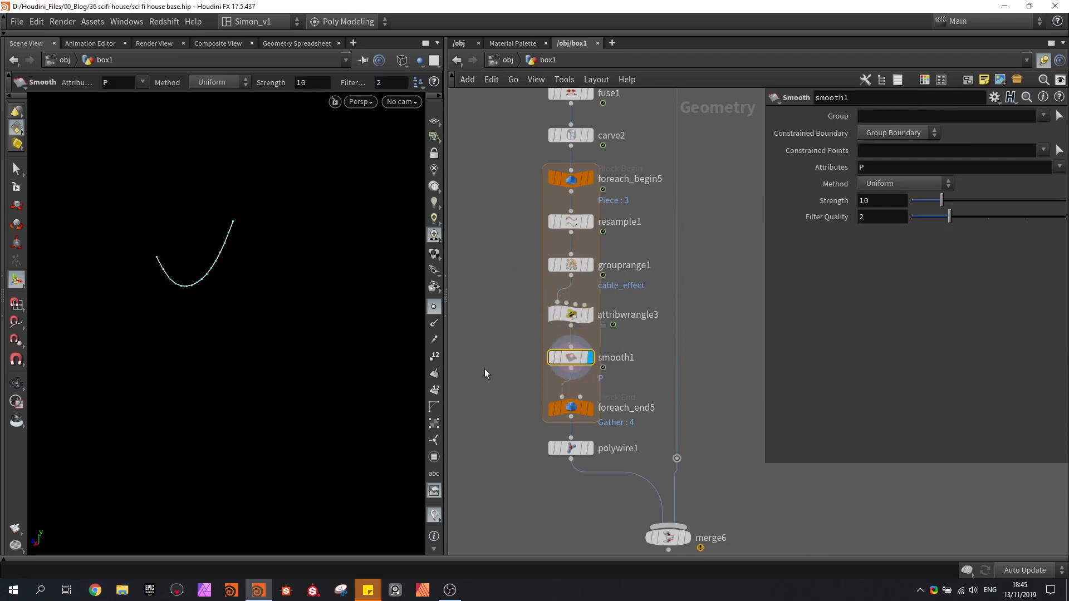
middle_click_drag(503, 399, 519, 307)
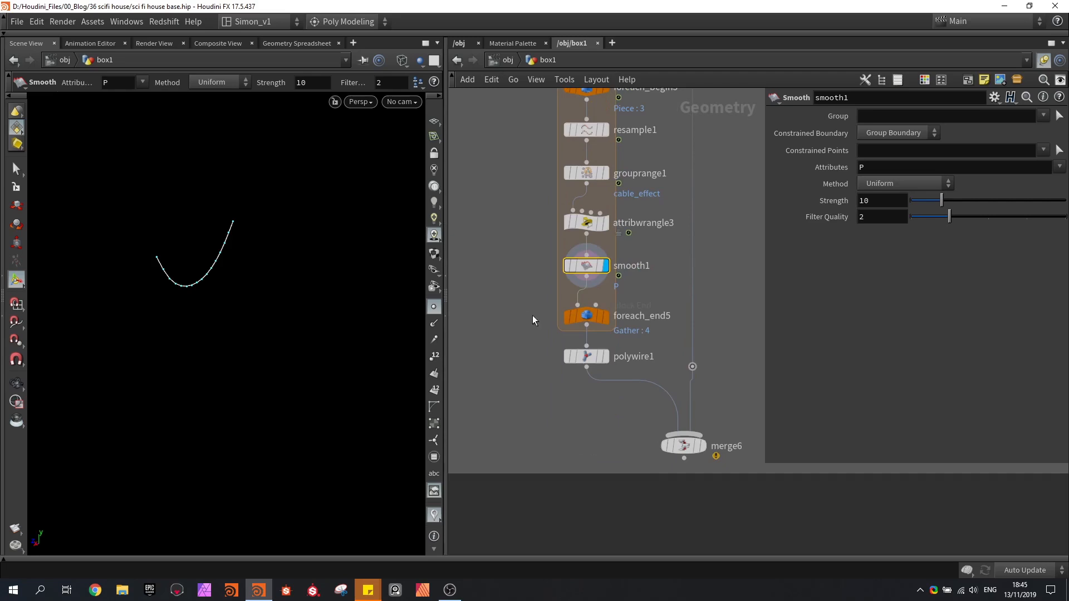
left_click(608, 322)
left_click(586, 316)
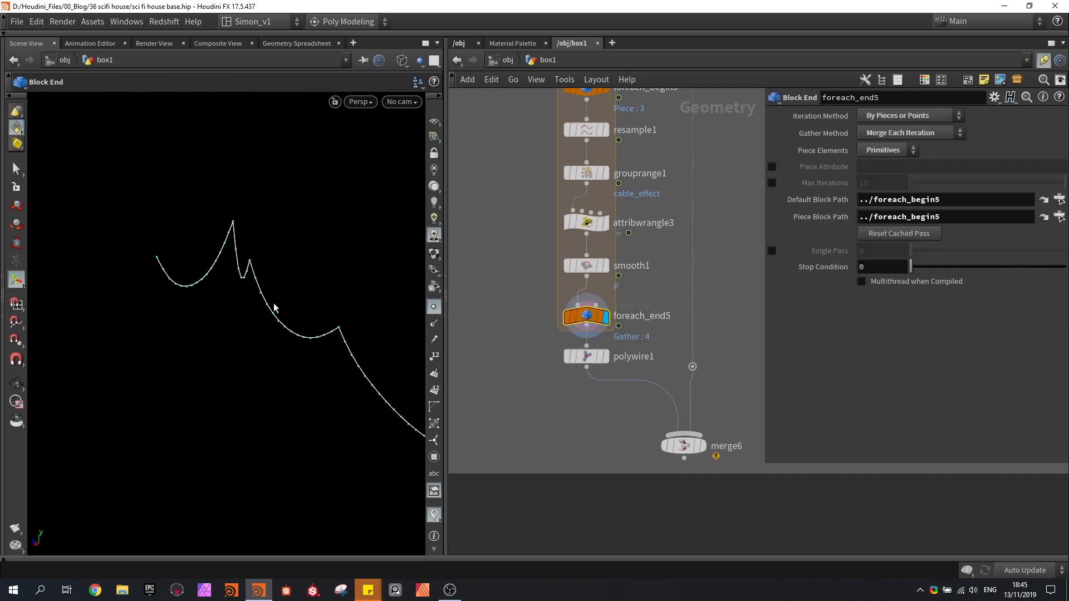
left_click_drag(147, 182, 199, 232)
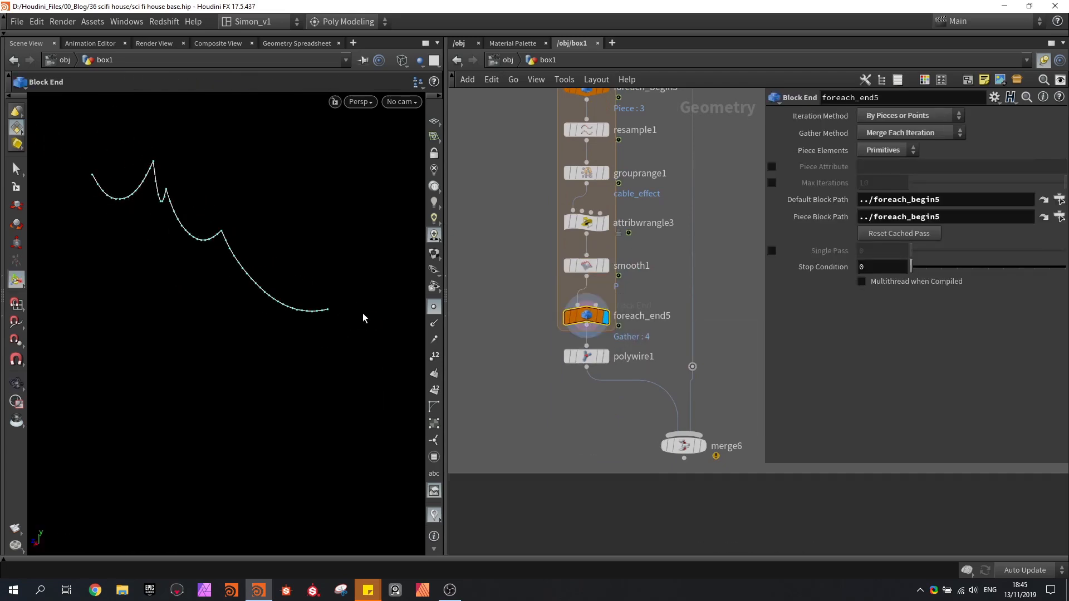
Step: Display polywire1 and examine the cable tubes shaded, without point markers
left_click(608, 357)
left_click(586, 356)
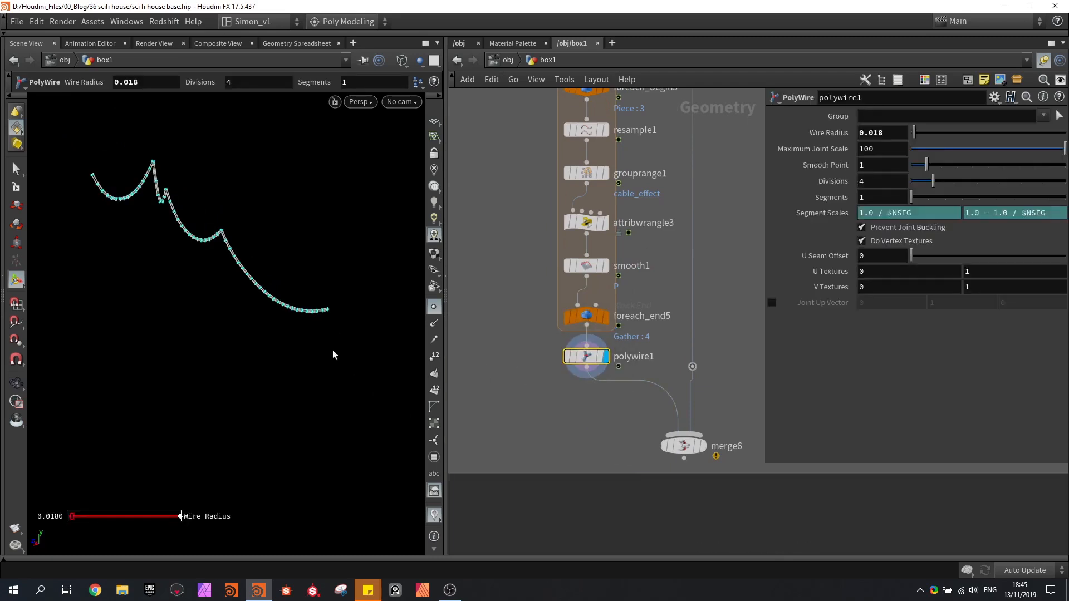
key("Escape")
key("Return")
key("Escape")
key("Return")
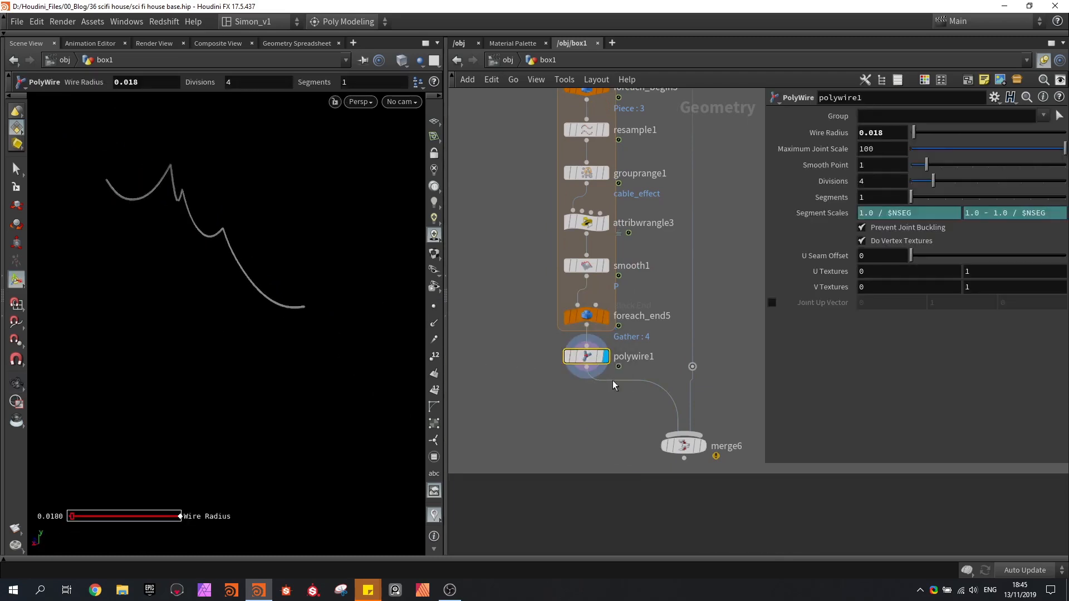
Step: Display merge6 to examine the cables hanging between the roof props on the complete building
left_click(716, 437)
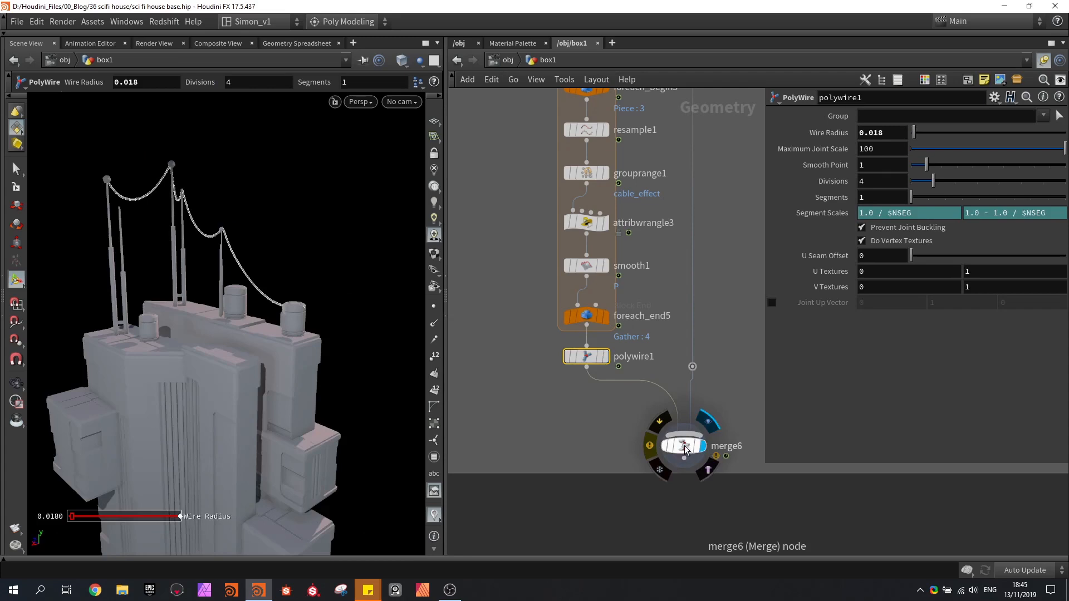
left_click(685, 448)
right_click_drag(333, 352, 299, 348)
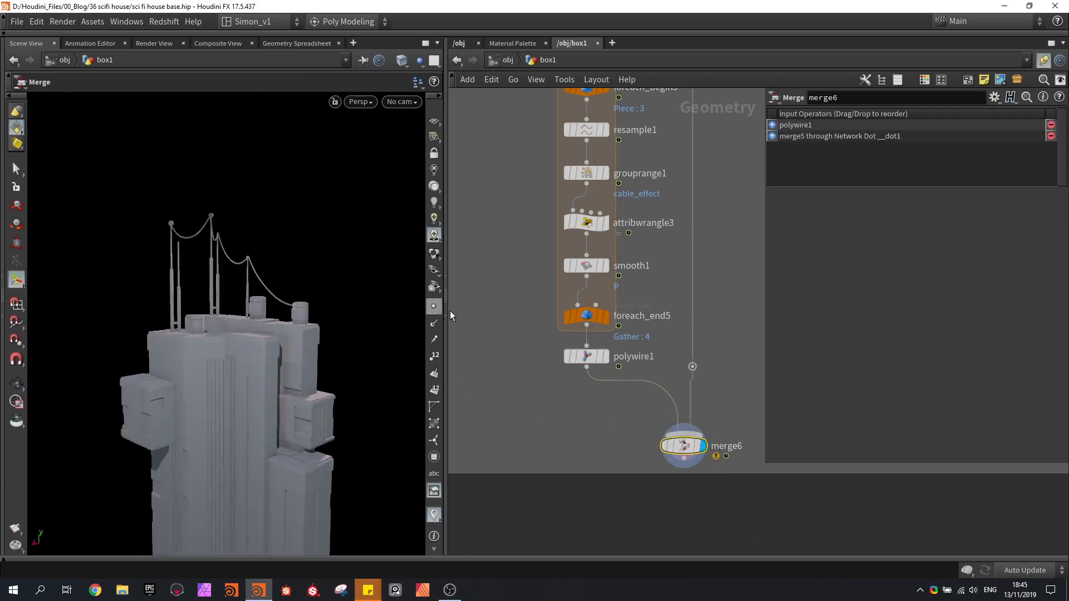
Step: Lower circle1 from above the roof to a center Y of 4.01378 so the cables wrap around the building's walls
middle_click_drag(534, 301, 539, 367)
scroll(537, 369, "down", 4)
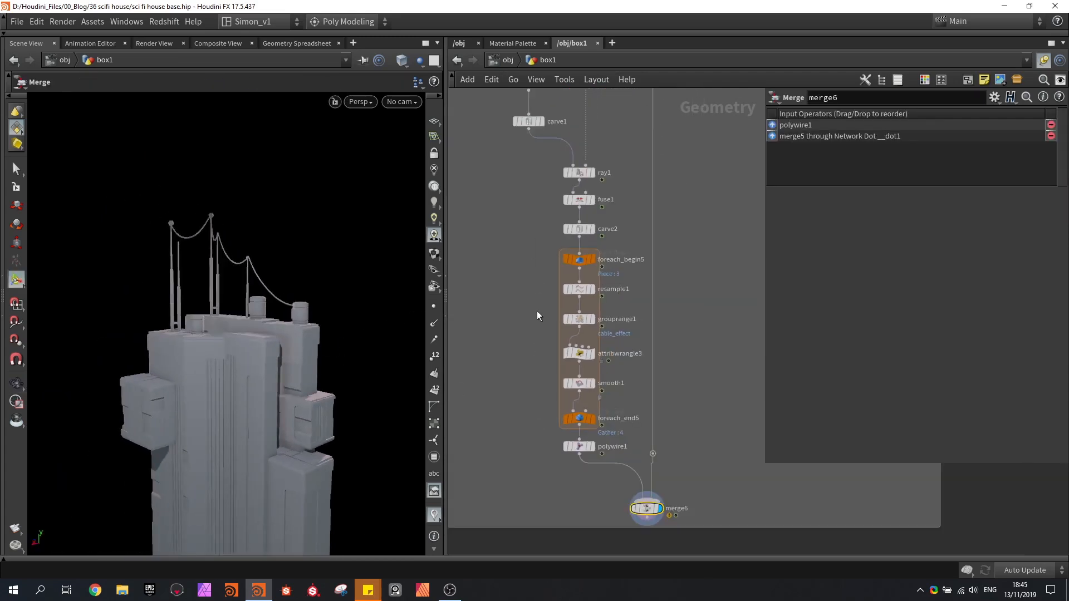
middle_click_drag(486, 213, 498, 249)
left_click(545, 131)
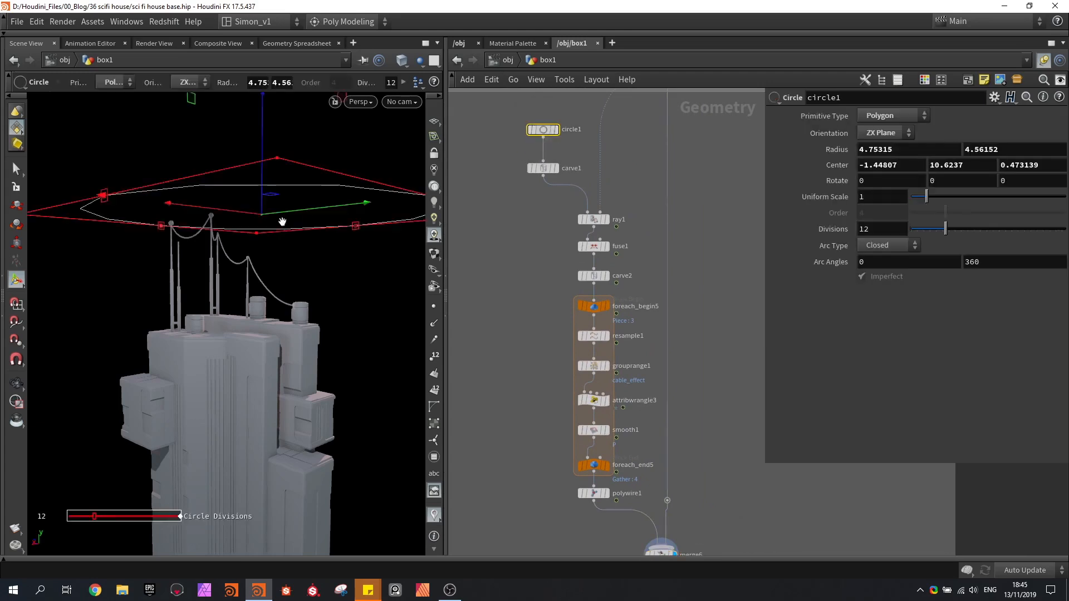
middle_click_drag(282, 223, 264, 177)
key("Return")
left_click_drag(264, 177, 134, 262)
key("Escape")
right_click_drag(134, 262, 186, 298)
left_click_drag(186, 298, 132, 289)
right_click_drag(133, 289, 181, 245)
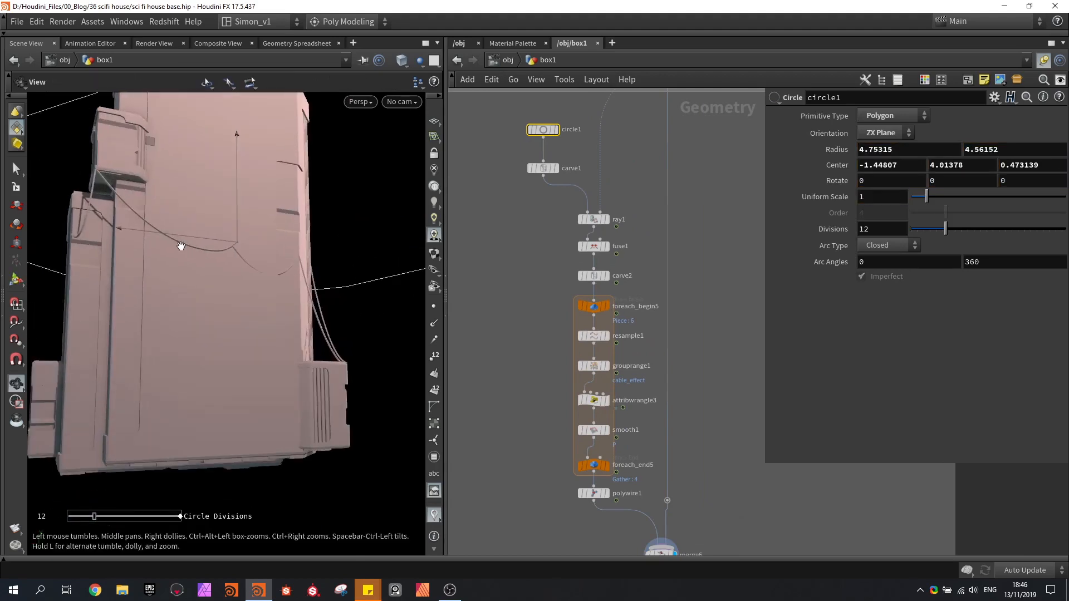
Step: Examine the cables along the building's walls from several angles, in both wireframe and shaded display
left_click_drag(181, 246, 258, 261)
key("Return")
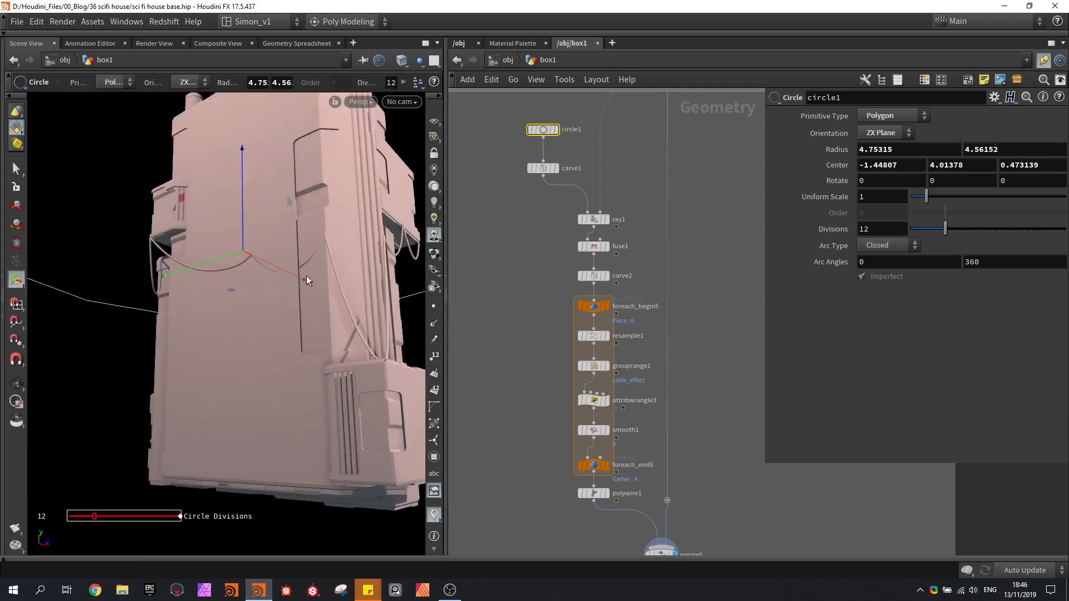
right_click_drag(306, 275, 291, 270)
left_click_drag(292, 270, 232, 253)
key("w")
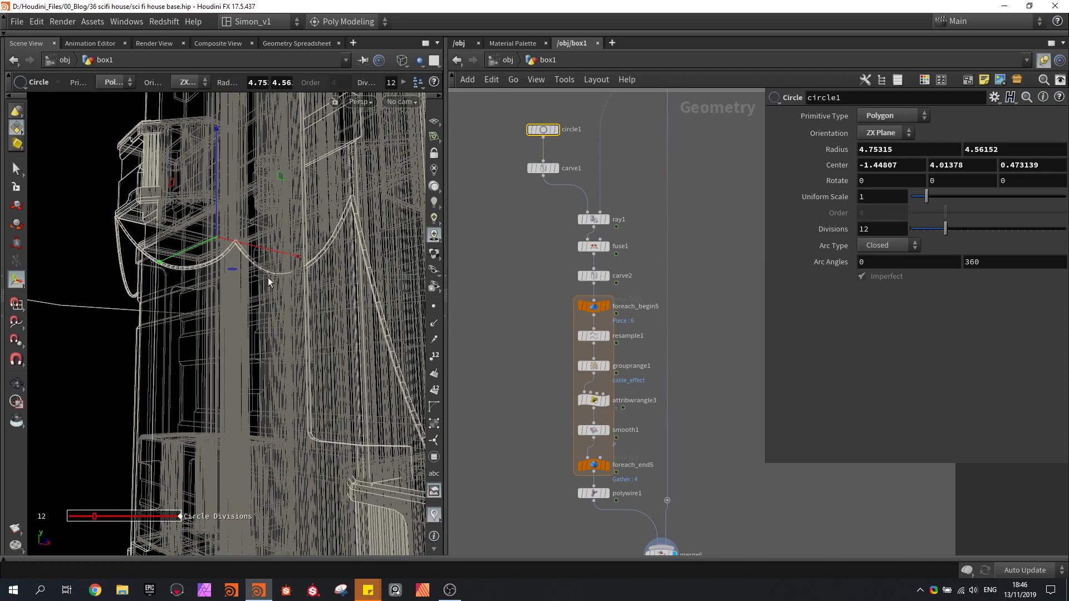
key("w")
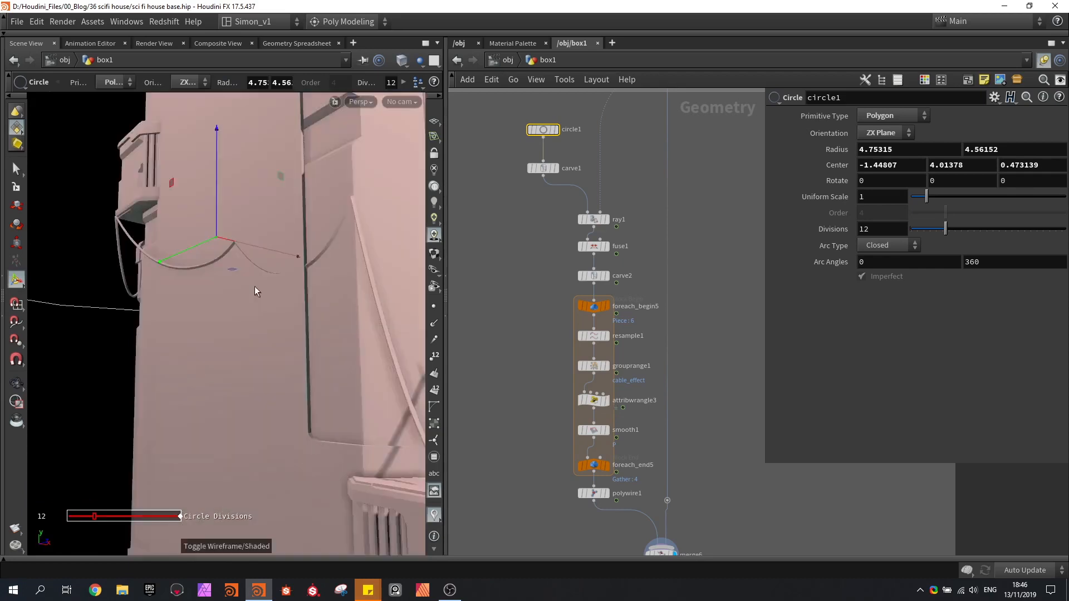
left_click_drag(255, 286, 346, 306)
mouse_move(345, 306)
right_mouse_down()
mouse_move(315, 291)
mouse_move(335, 192)
right_mouse_up()
middle_click_drag(336, 192, 320, 309, "alt")
scroll(303, 313, "down", 2)
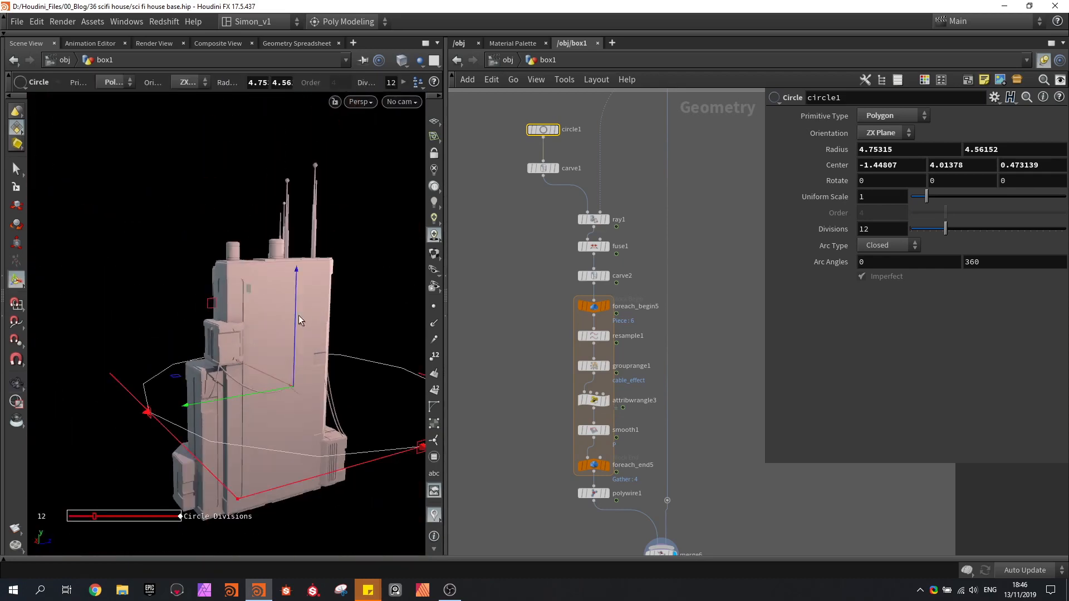
Step: Raise circle1 back up so the cables hang between the roof props, and select merge6
left_click_drag(296, 308, 229, 196)
key("Escape")
middle_click_drag(523, 341, 519, 268)
left_click(617, 393)
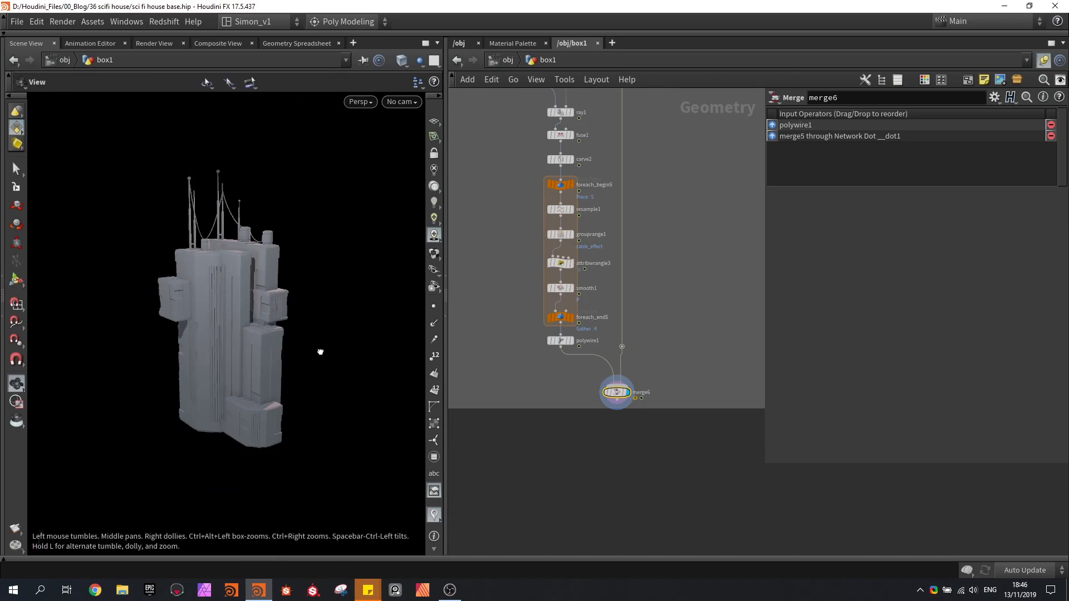